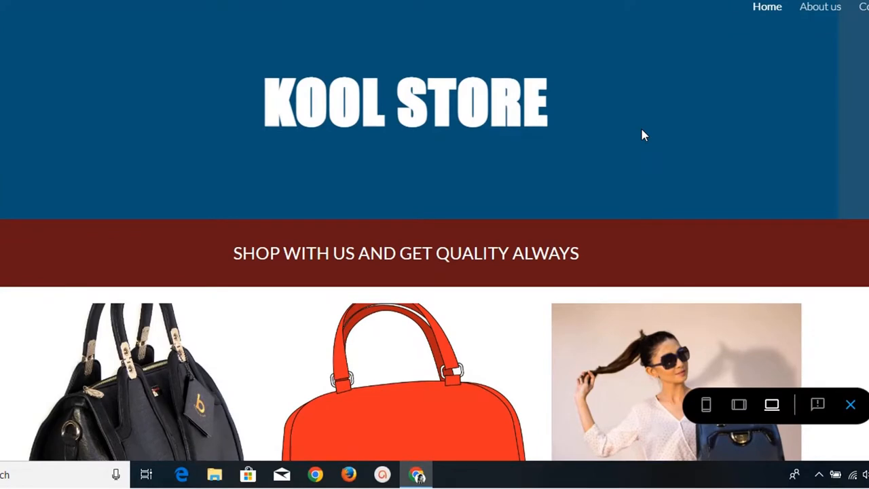
# Scroll through the Kool store preview and view it at tablet width
pyautogui.scroll(-4, 643, 132)
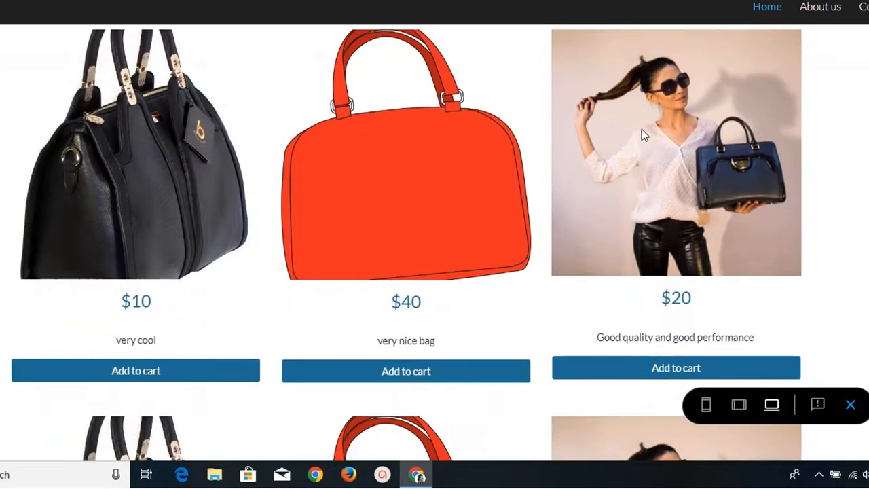
pyautogui.scroll(-2, 642, 129)
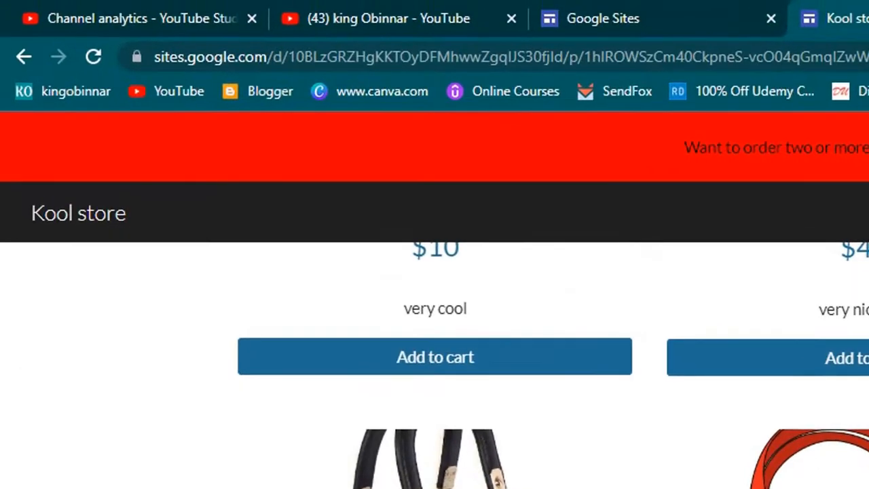
pyautogui.scroll(-3, 435, 366)
pyautogui.scroll(-5, 435, 367)
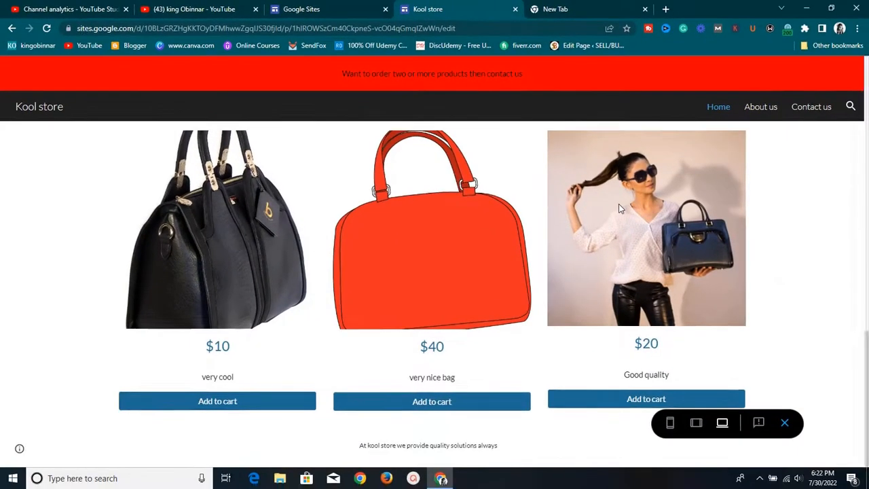
pyautogui.scroll(-5, 618, 204)
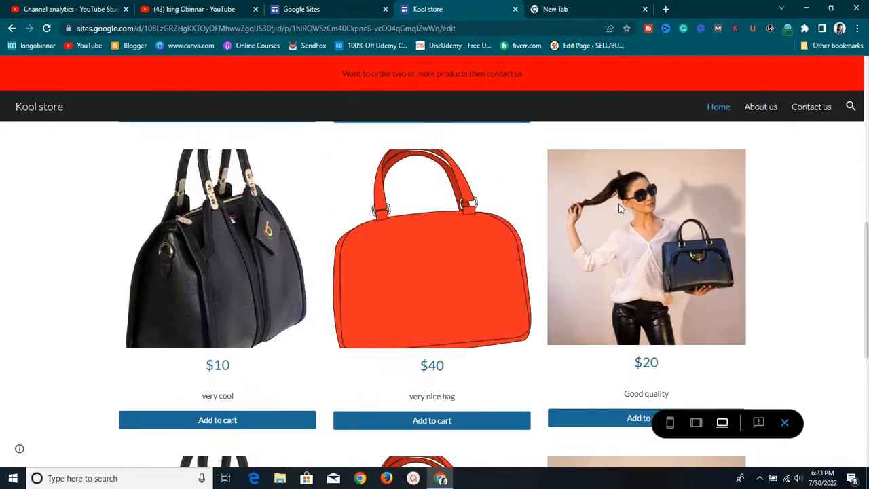
pyautogui.scroll(5, 618, 209)
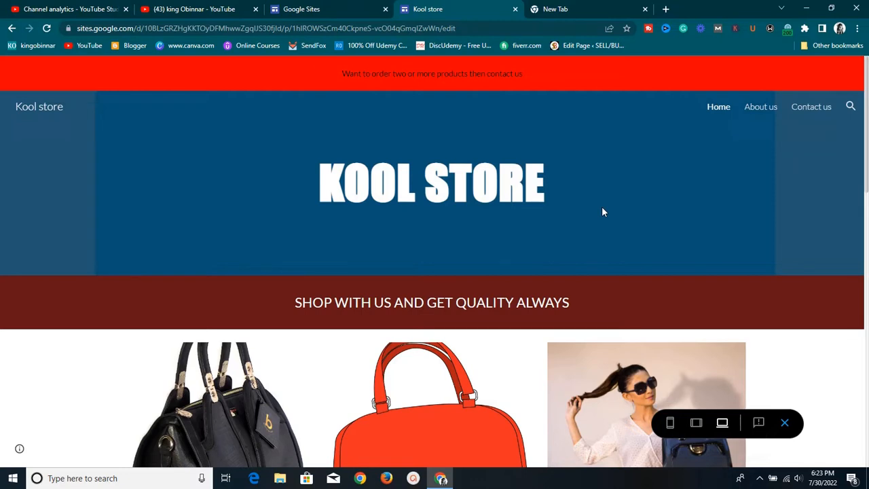
pyautogui.scroll(-3, 602, 212)
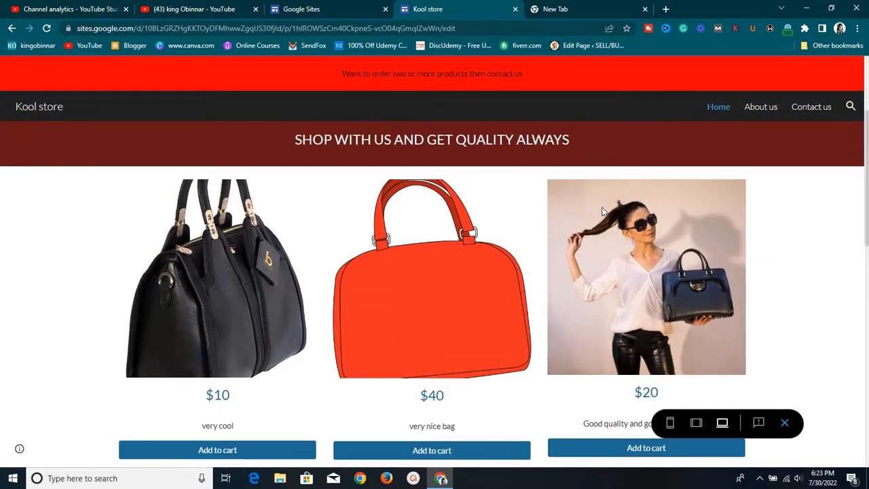
pyautogui.scroll(-1, 602, 212)
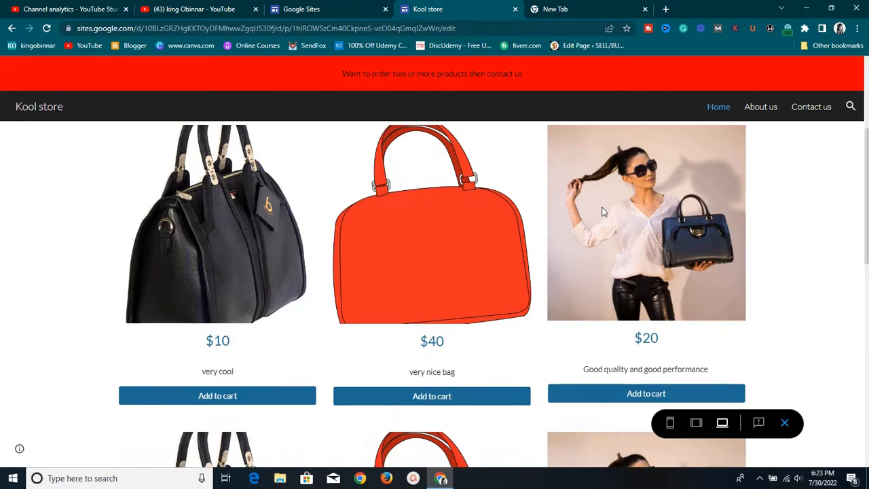
pyautogui.scroll(-3, 603, 211)
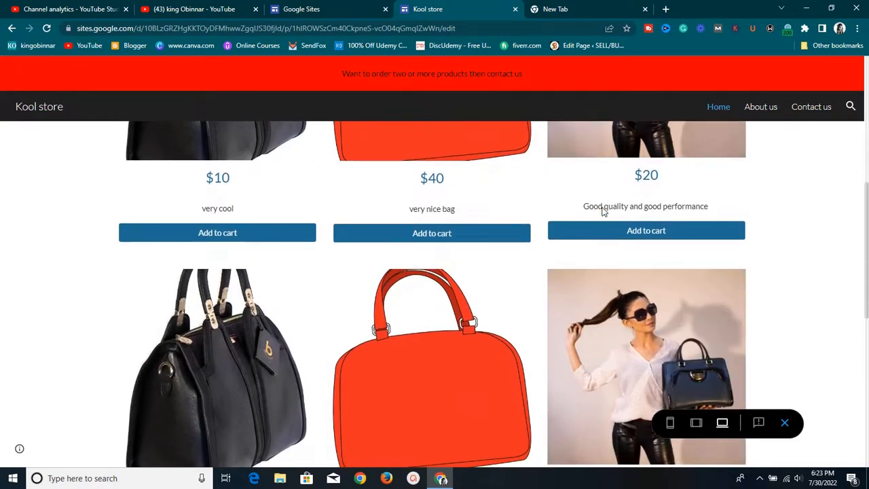
pyautogui.scroll(7, 603, 211)
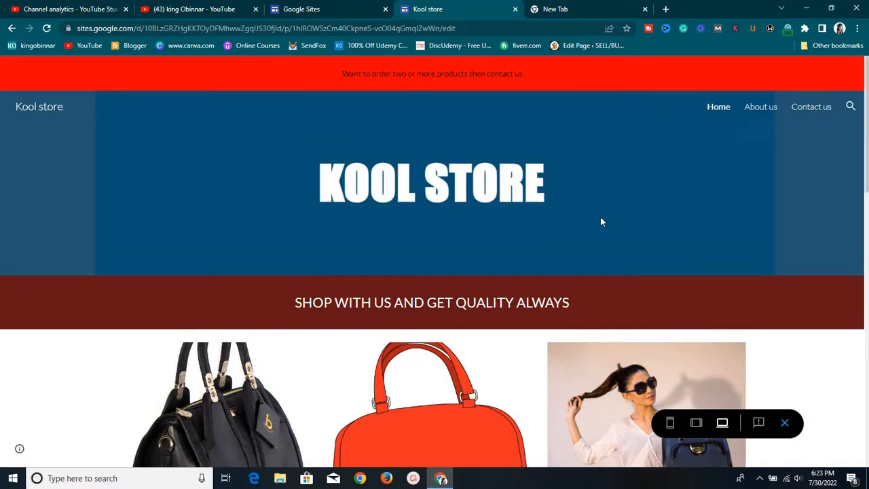
pyautogui.click(696, 422)
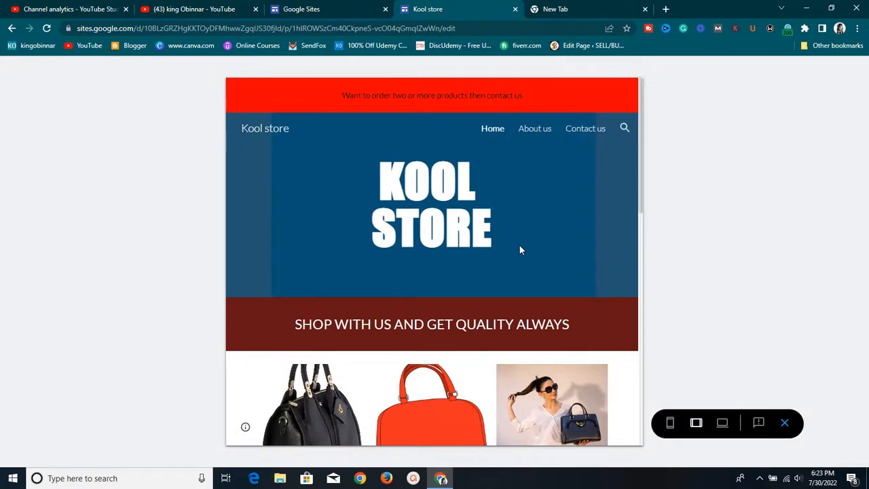
pyautogui.scroll(-5, 520, 250)
pyautogui.scroll(1, 520, 250)
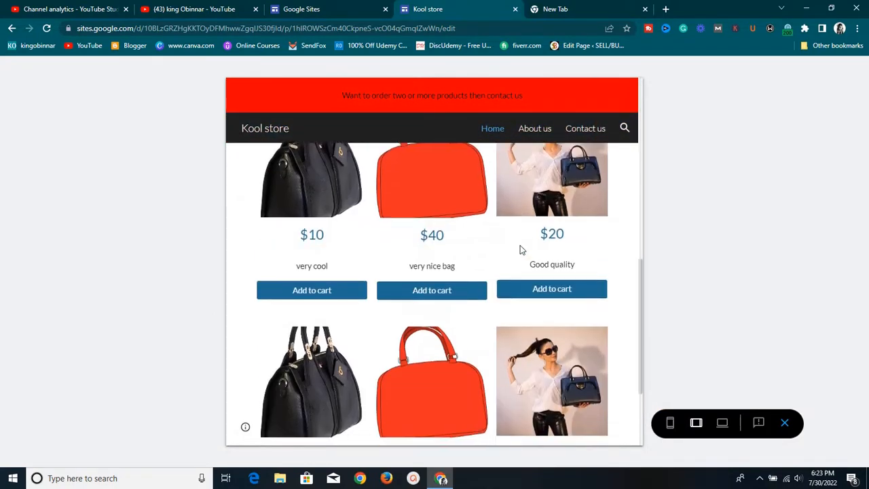
pyautogui.scroll(-2, 520, 249)
pyautogui.scroll(5, 520, 250)
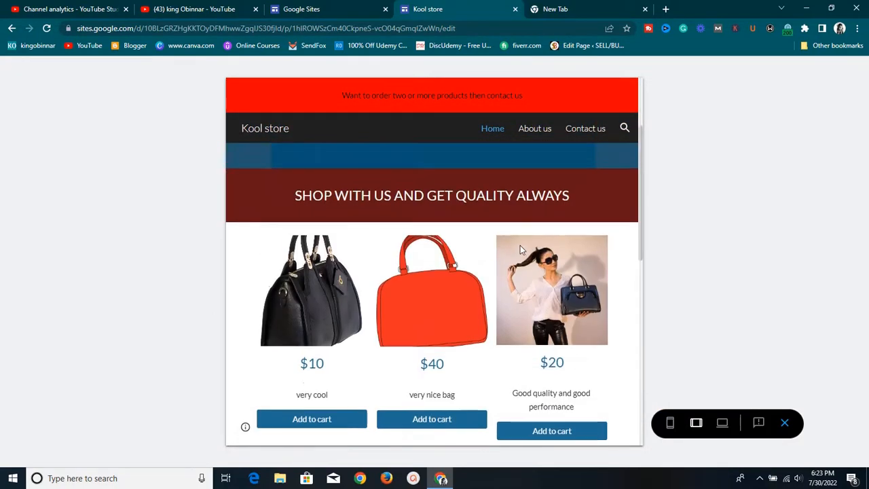
pyautogui.scroll(2, 520, 249)
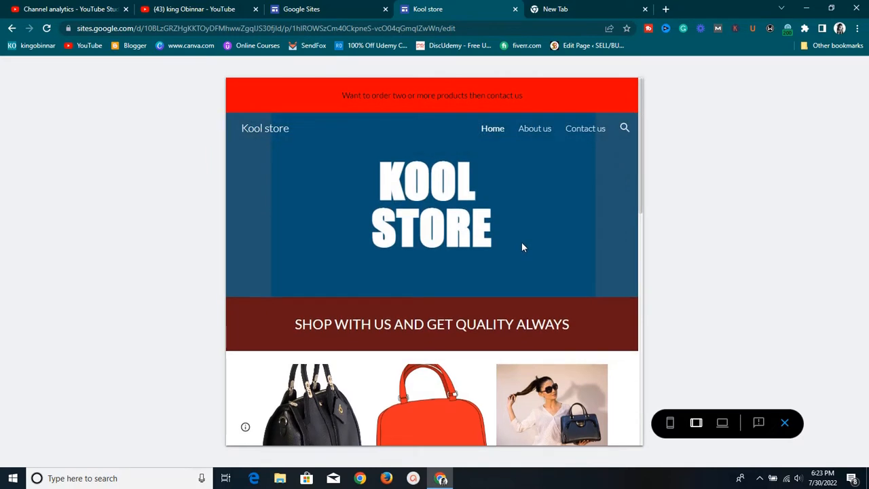
# Check the store preview at phone width, then return it to desktop width
pyautogui.click(670, 423)
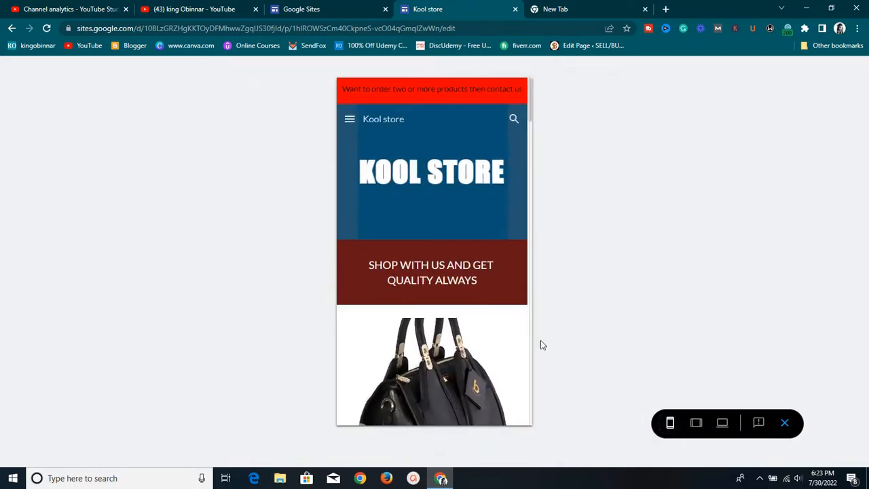
pyautogui.scroll(-10, 456, 248)
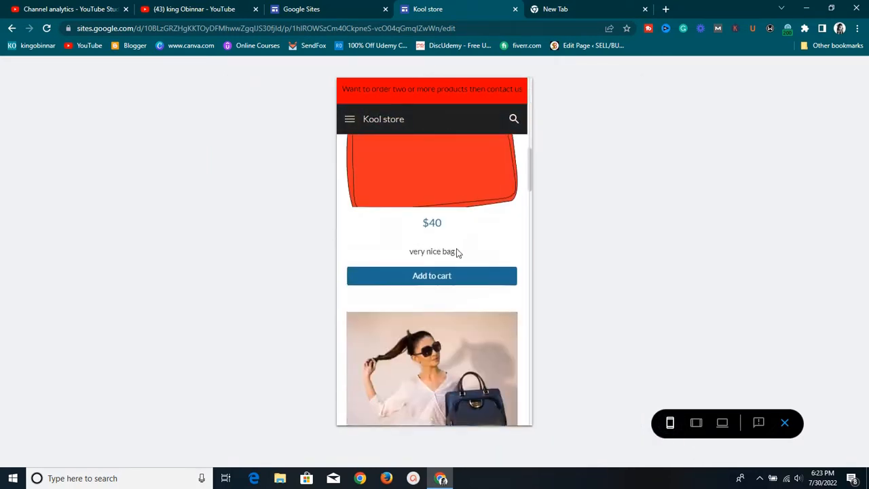
pyautogui.scroll(-15, 456, 249)
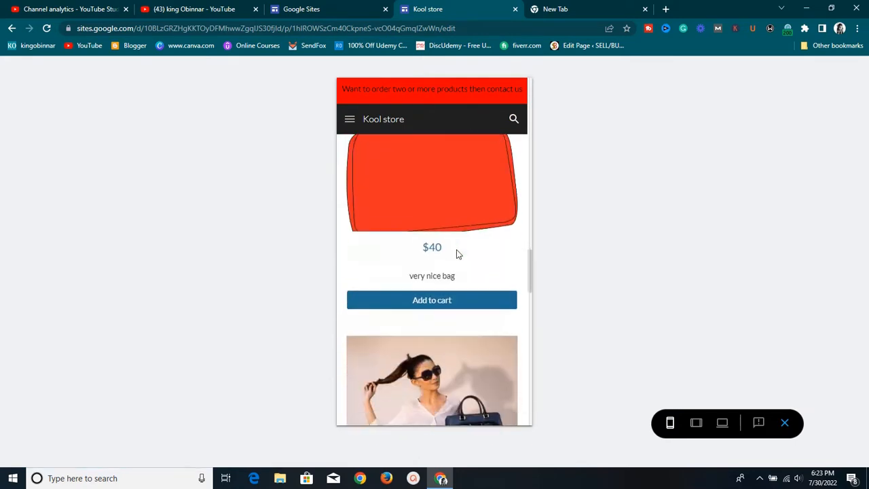
pyautogui.scroll(-4, 456, 250)
pyautogui.scroll(5, 457, 248)
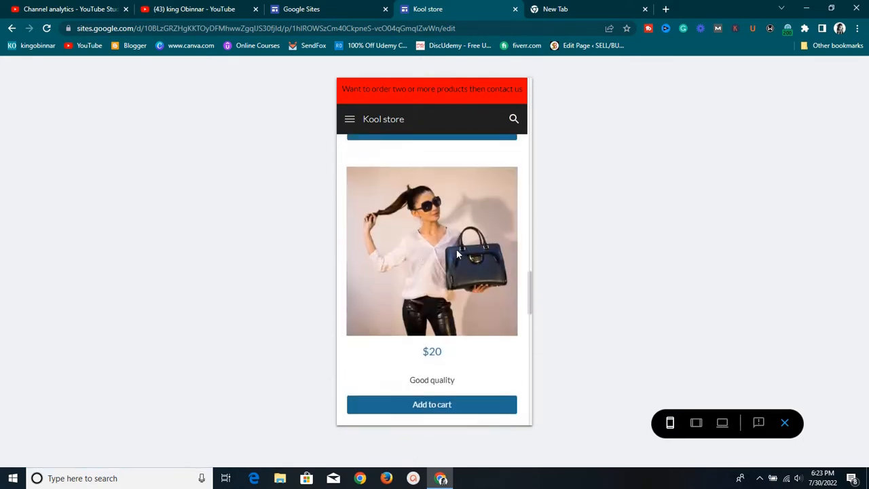
pyautogui.scroll(8, 456, 249)
pyautogui.scroll(-5, 456, 250)
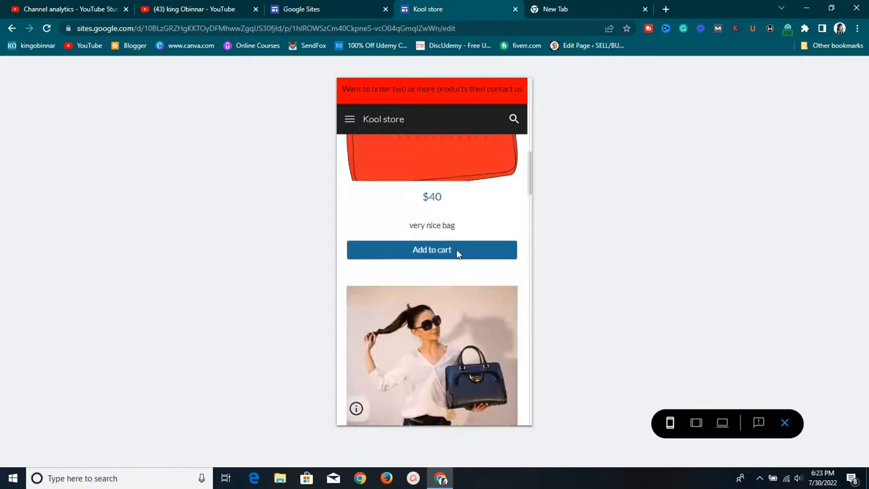
pyautogui.scroll(2, 456, 250)
pyautogui.scroll(8, 457, 249)
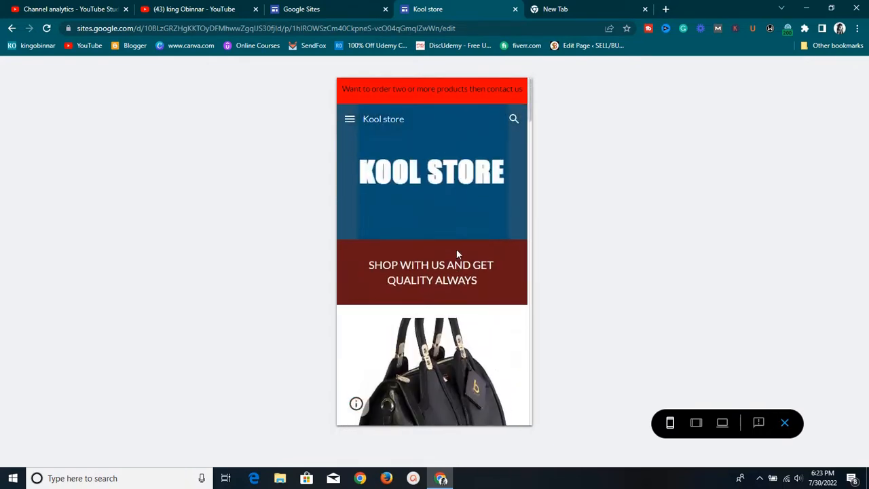
pyautogui.click(722, 422)
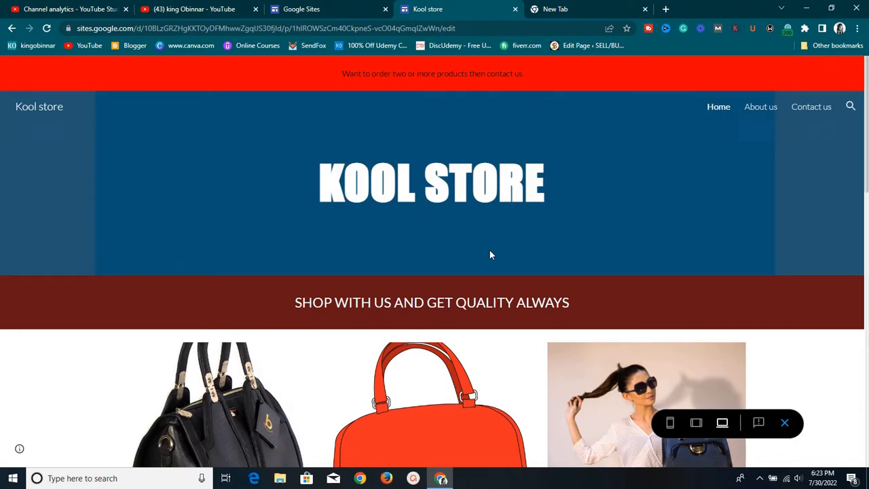
# Look over the channel's videos page, then return to the Kool store site preview
pyautogui.click(208, 14)
pyautogui.scroll(3, 504, 151)
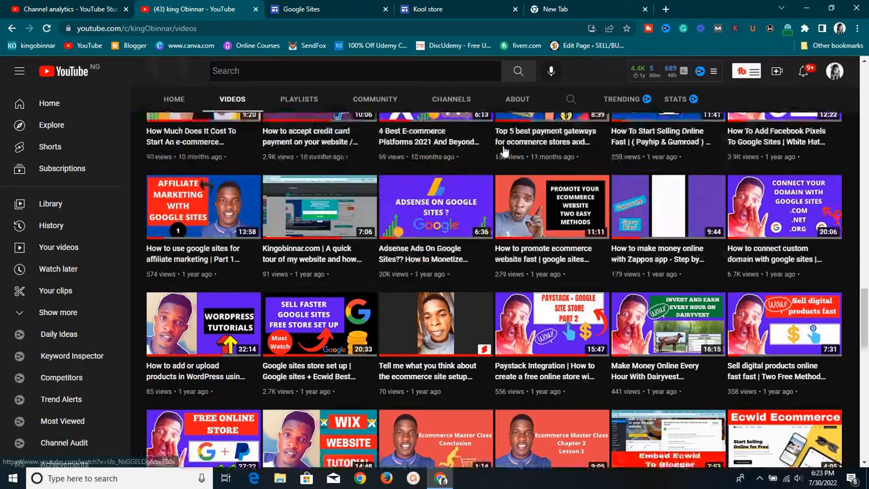
pyautogui.scroll(10, 504, 151)
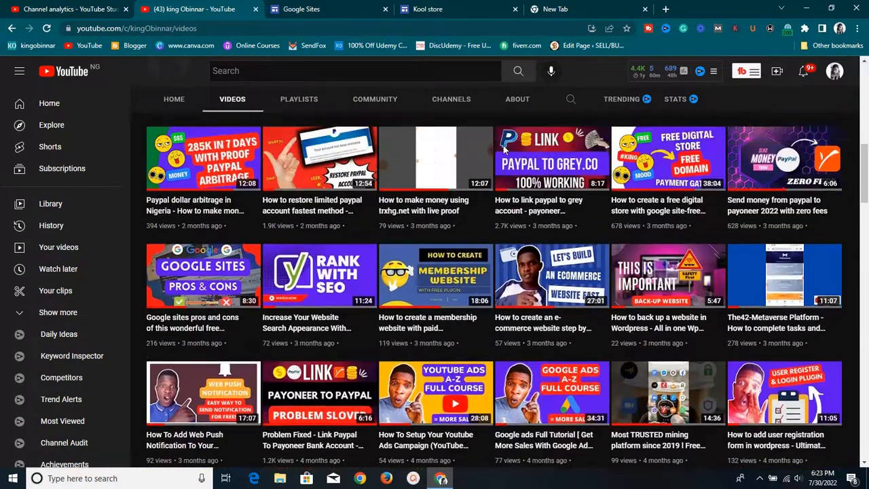
pyautogui.scroll(10, 503, 150)
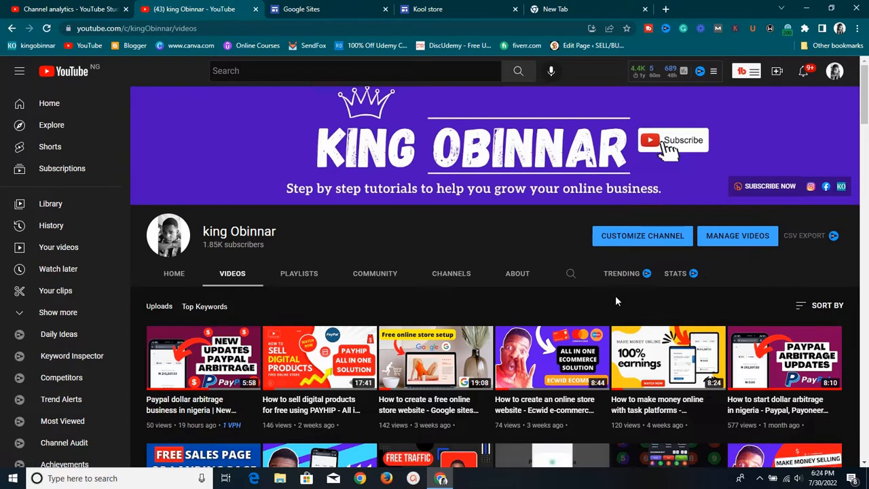
pyautogui.scroll(-2, 616, 307)
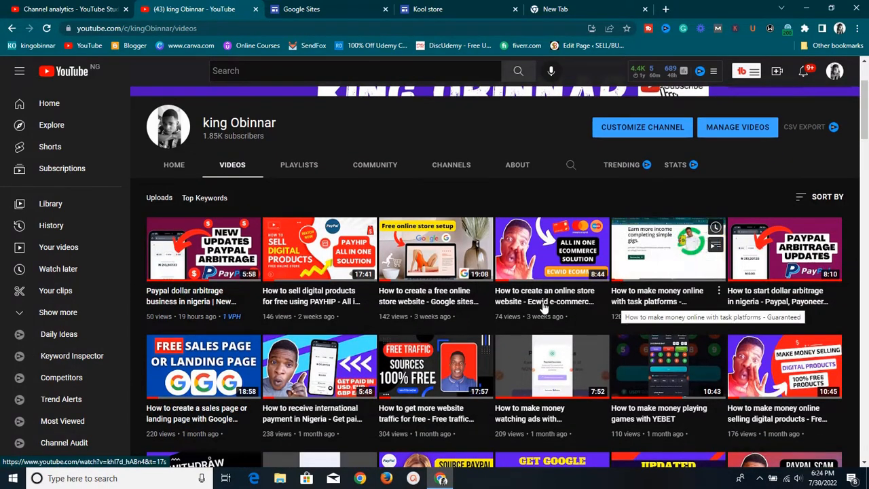
pyautogui.rightClick(425, 318)
pyautogui.click(380, 195)
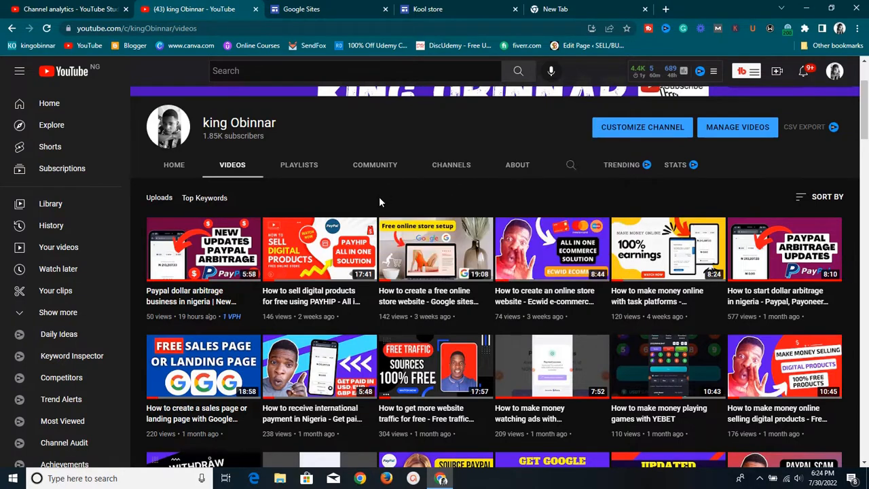
pyautogui.click(431, 8)
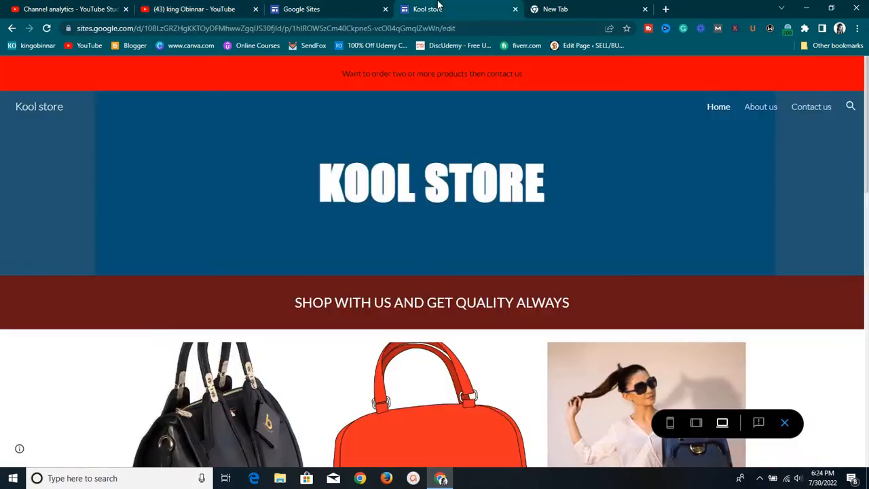
pyautogui.scroll(-2, 434, 152)
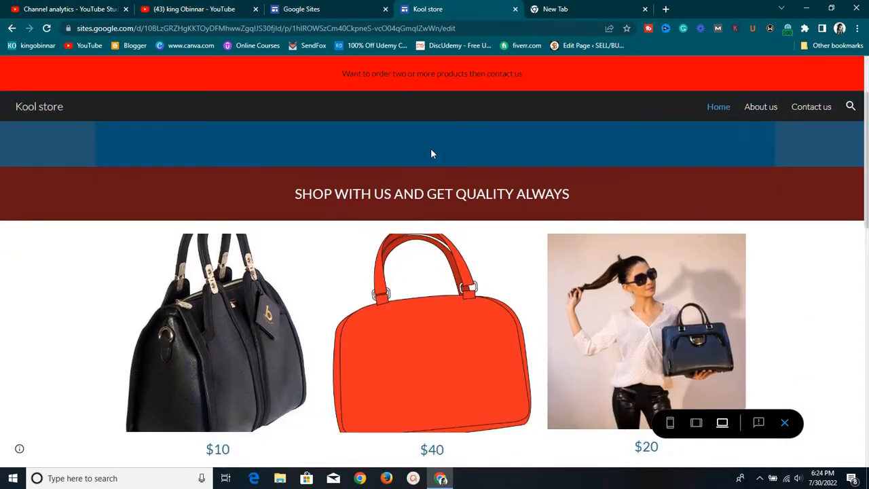
pyautogui.scroll(-1, 430, 153)
pyautogui.scroll(3, 430, 154)
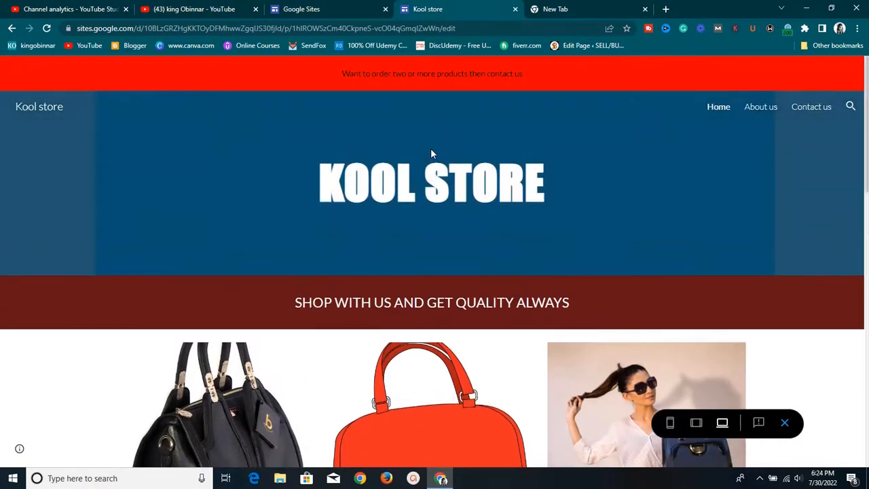
# From the Google Sites home page, scroll Recent sites and open the Template gallery
pyautogui.click(301, 9)
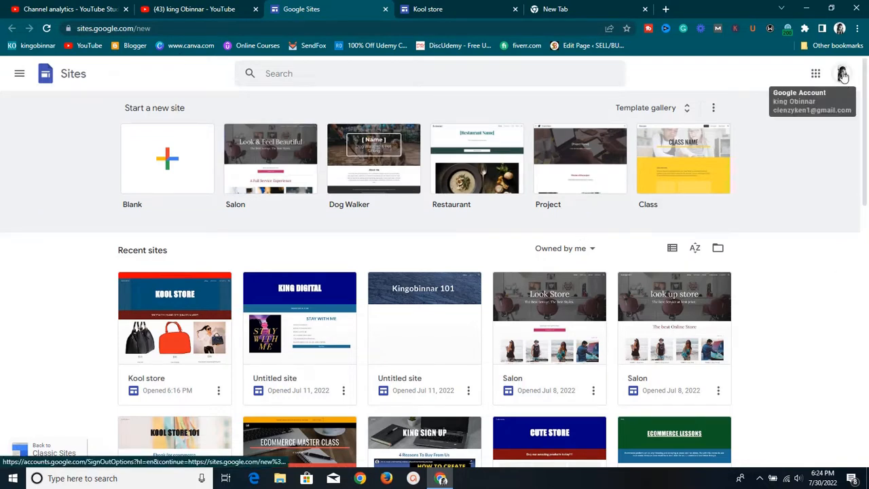
pyautogui.click(842, 74)
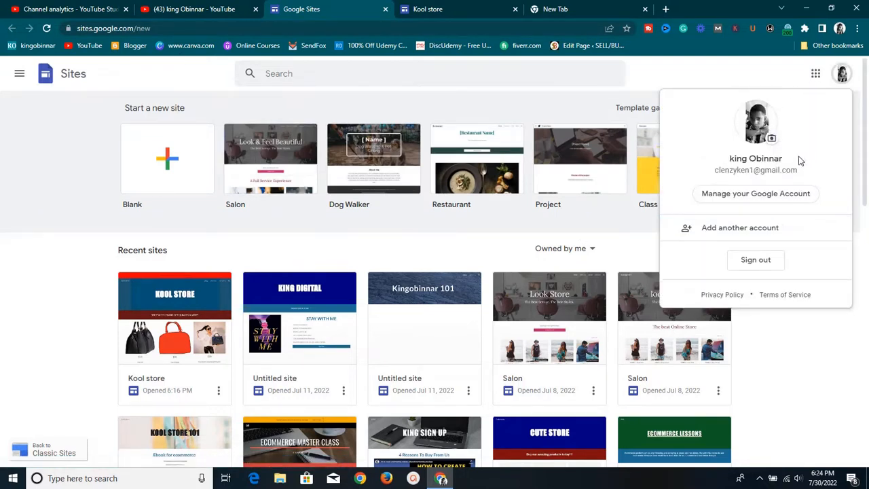
pyautogui.click(699, 72)
pyautogui.scroll(-4, 550, 209)
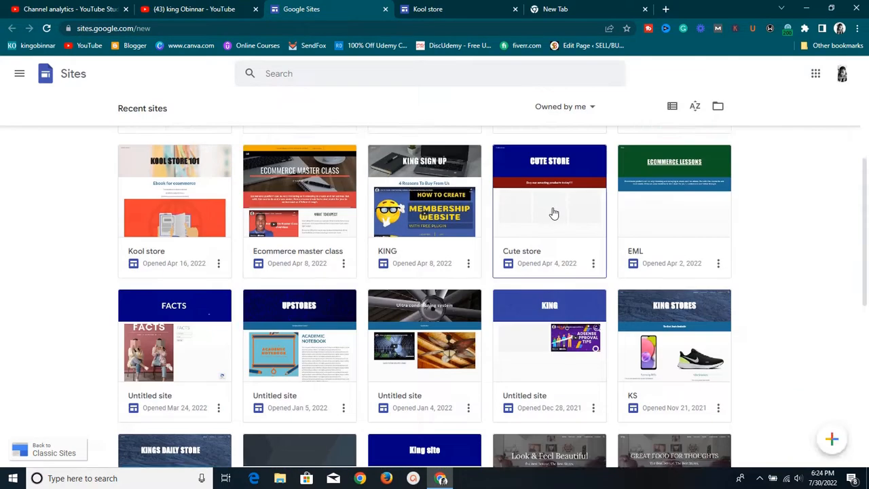
pyautogui.scroll(4, 555, 213)
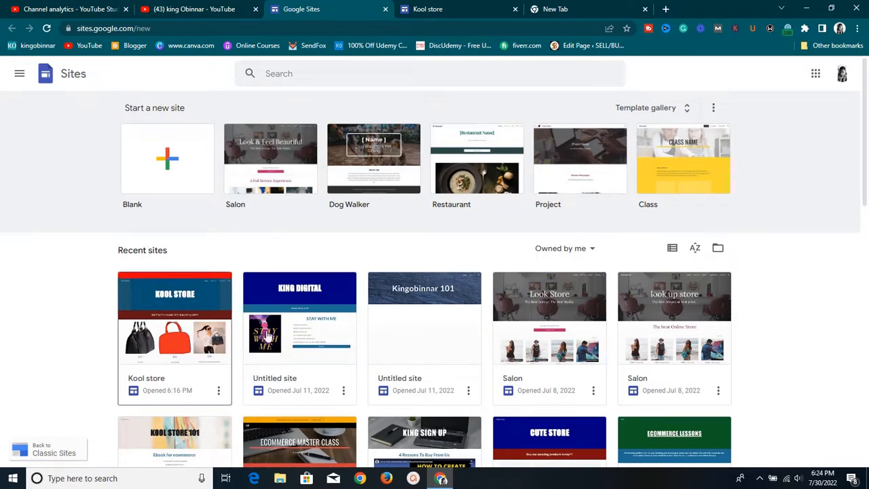
pyautogui.scroll(-1, 779, 361)
pyautogui.scroll(1, 779, 361)
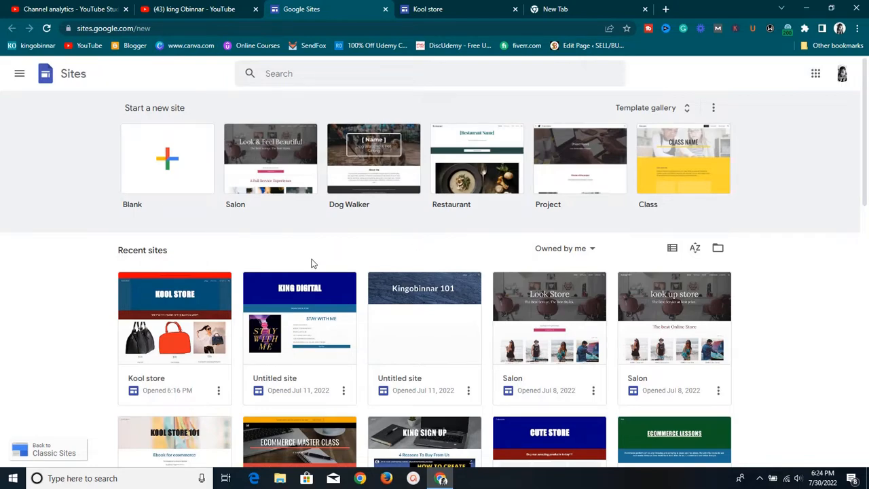
pyautogui.scroll(-10, 313, 263)
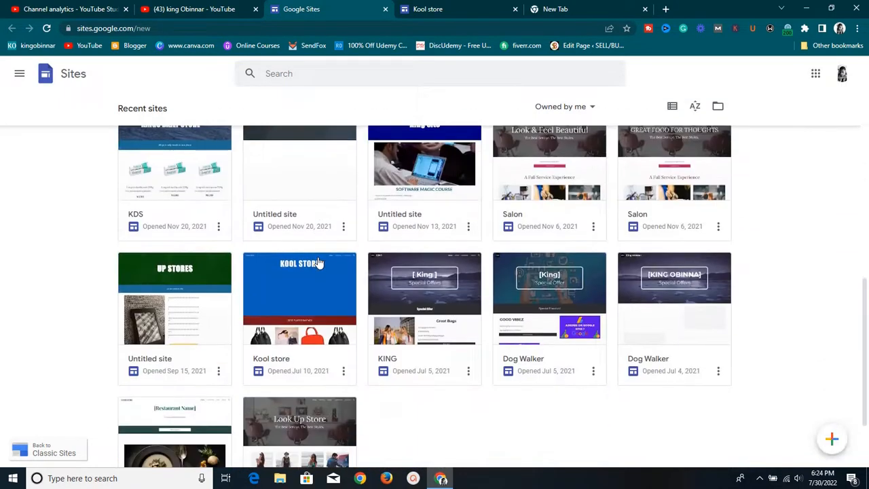
pyautogui.scroll(-2, 320, 262)
pyautogui.scroll(6, 320, 260)
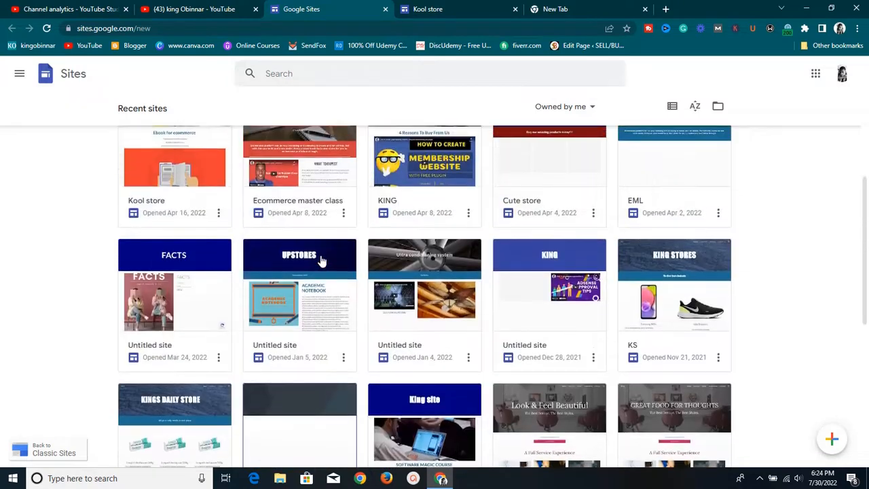
pyautogui.scroll(5, 322, 262)
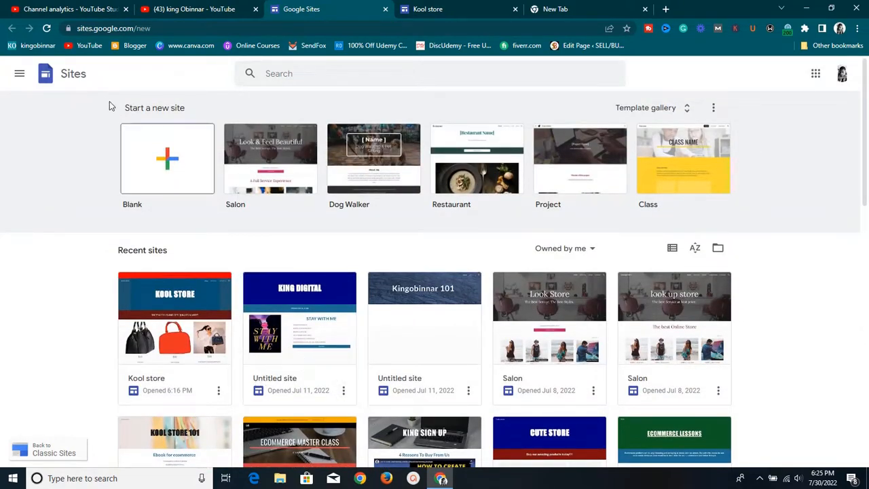
pyautogui.scroll(-2, 553, 406)
pyautogui.scroll(2, 550, 401)
pyautogui.click(684, 106)
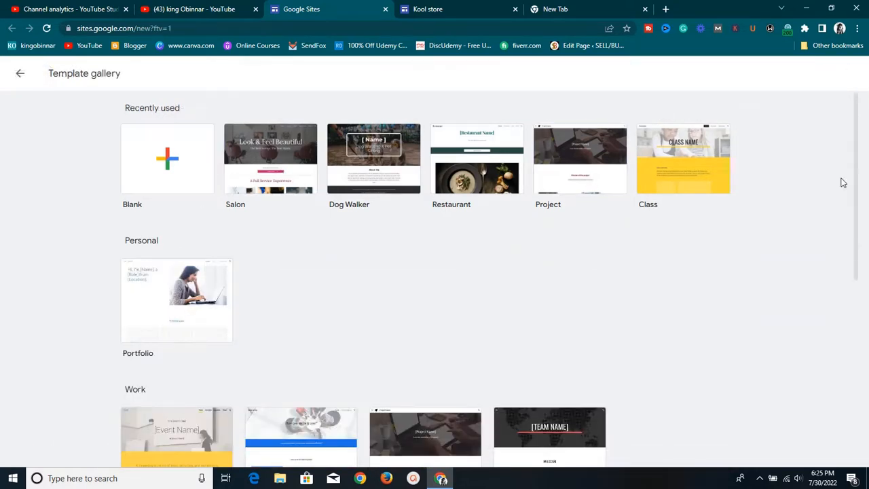
# Start a blank site and replace the page title with 'Cool Store 1'
pyautogui.click(169, 171)
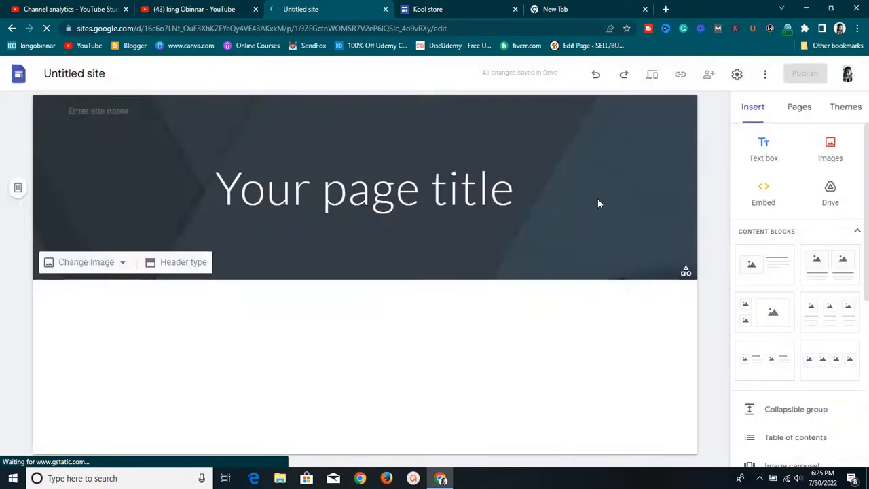
pyautogui.click(402, 201)
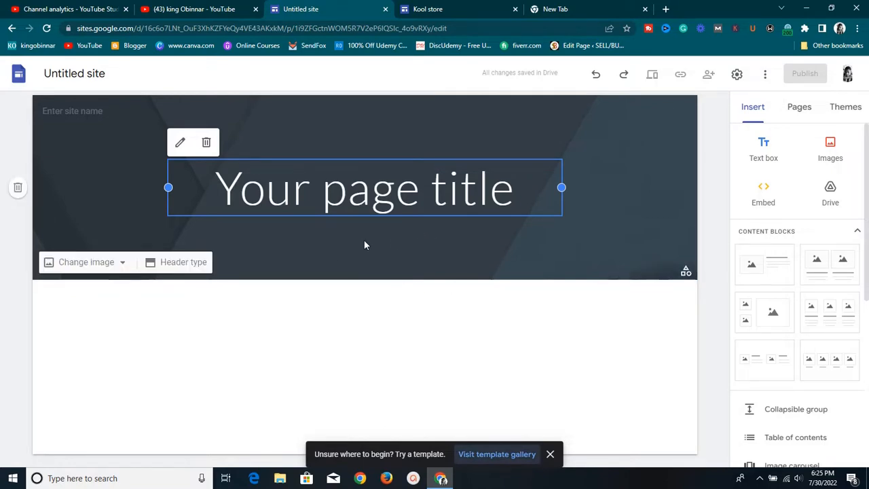
pyautogui.click(310, 184)
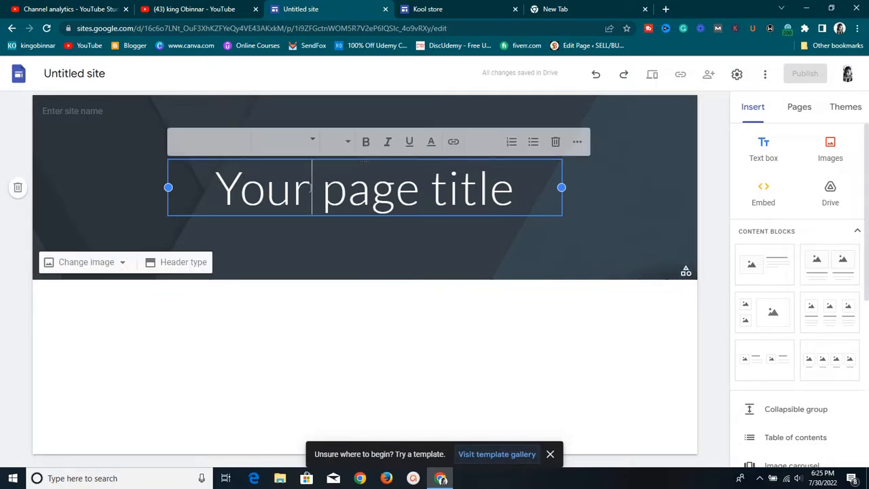
pyautogui.tripleClick(310, 185)
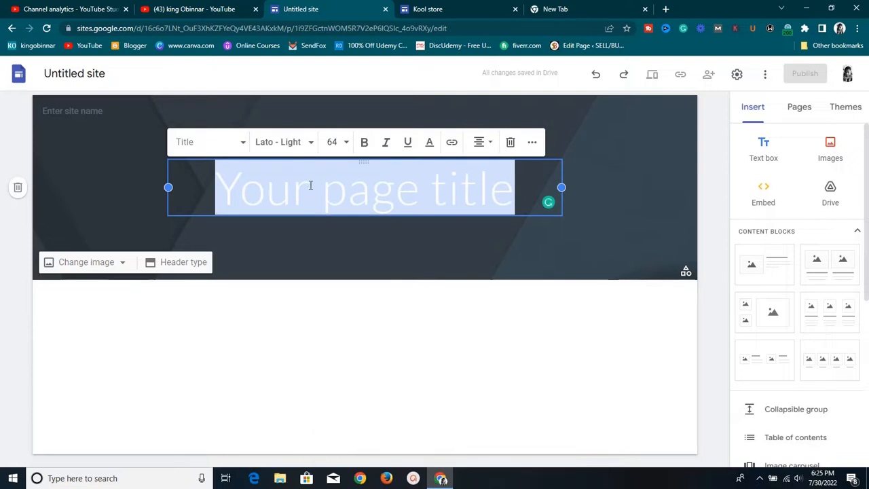
pyautogui.write('C')
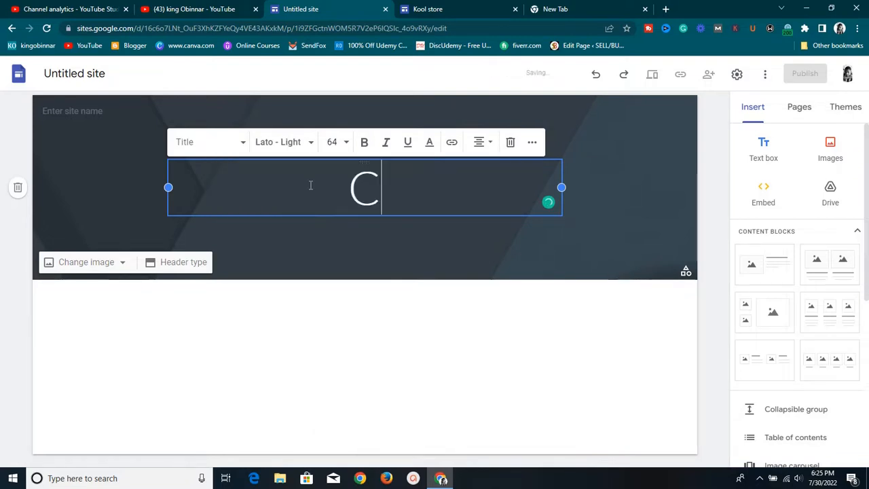
pyautogui.write('ool')
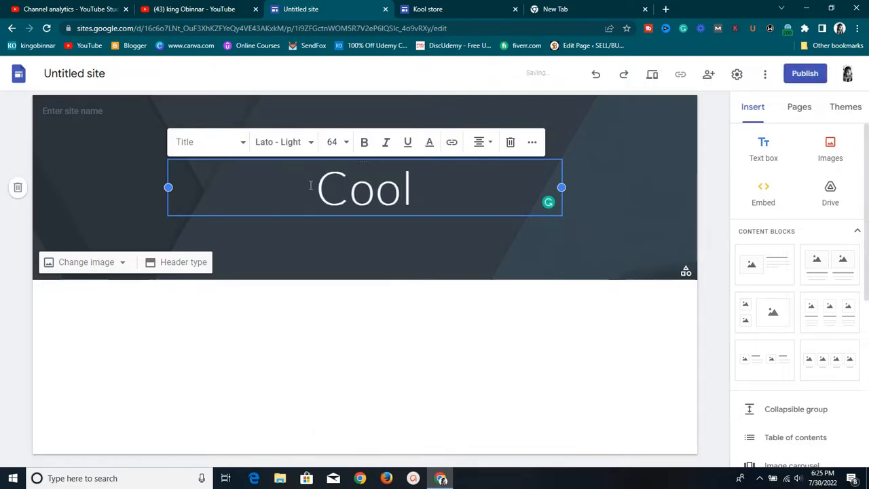
pyautogui.press('BackSpace')
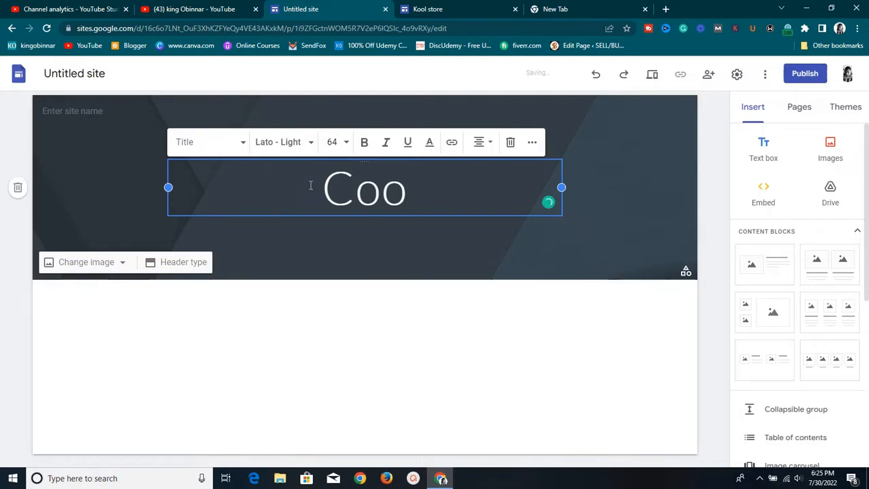
pyautogui.write('Store')
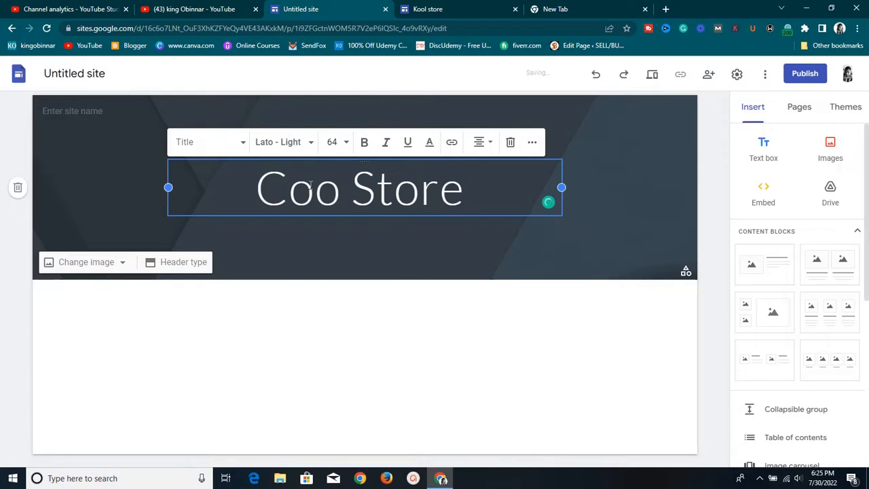
pyautogui.write(' 1')
pyautogui.press('BackSpace')
pyautogui.write('1')
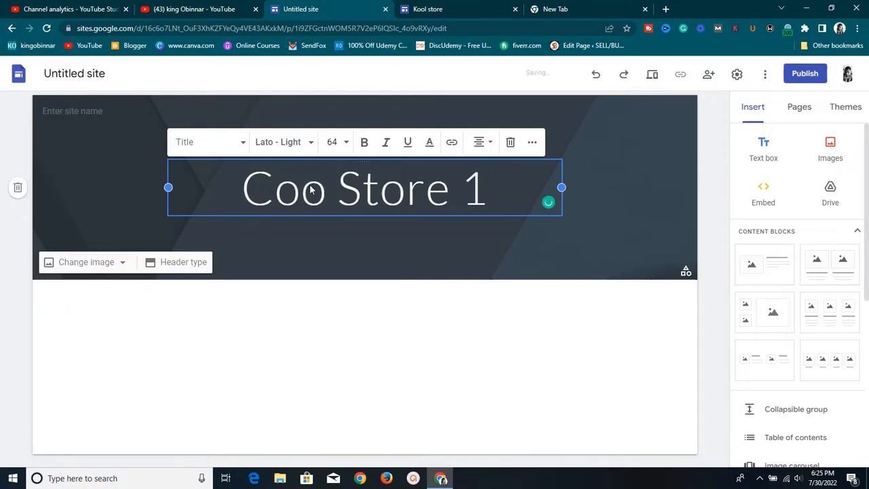
pyautogui.click(328, 188)
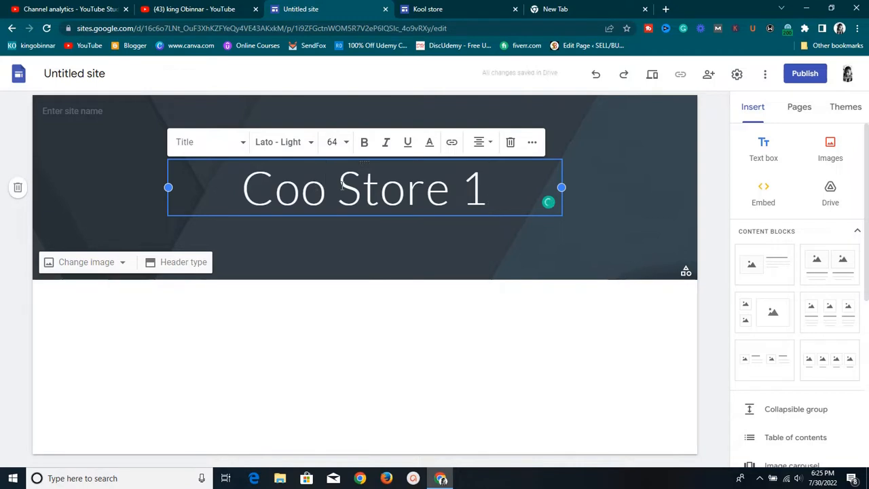
pyautogui.write('l')
# Set the 'Cool Store 1' title in the Impact font
pyautogui.tripleClick(345, 184)
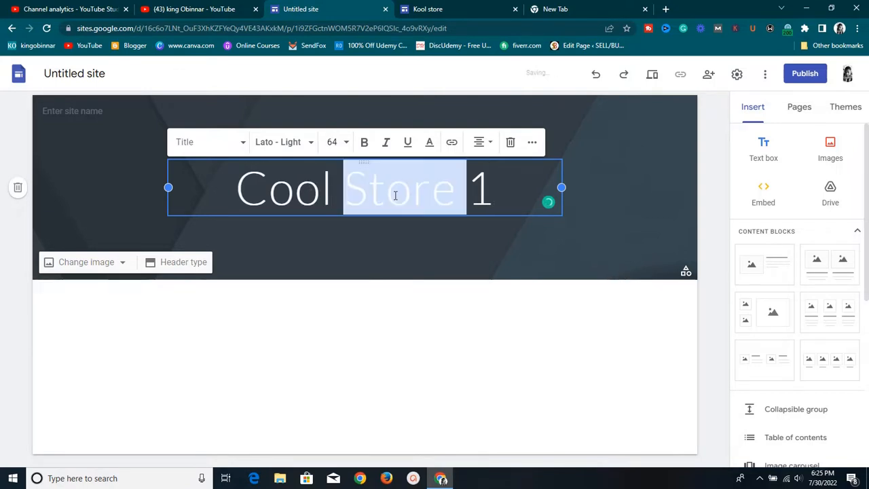
pyautogui.click(311, 145)
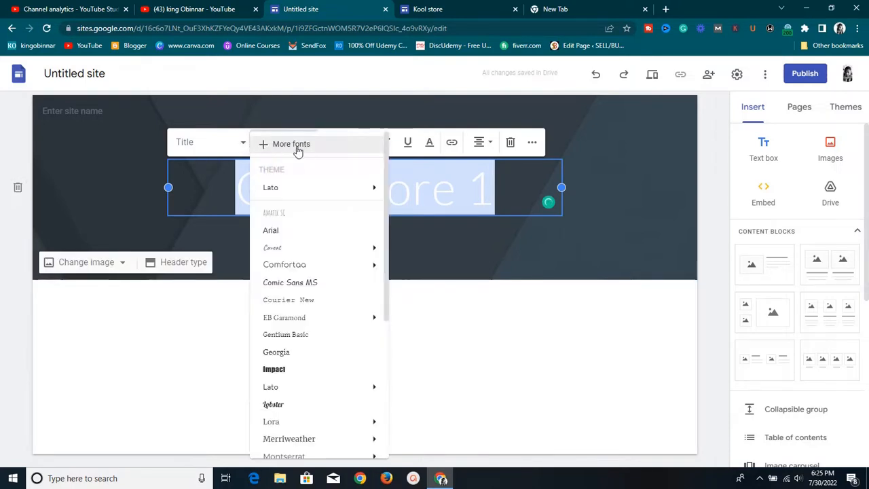
pyautogui.scroll(-1, 287, 245)
pyautogui.moveTo(286, 332)
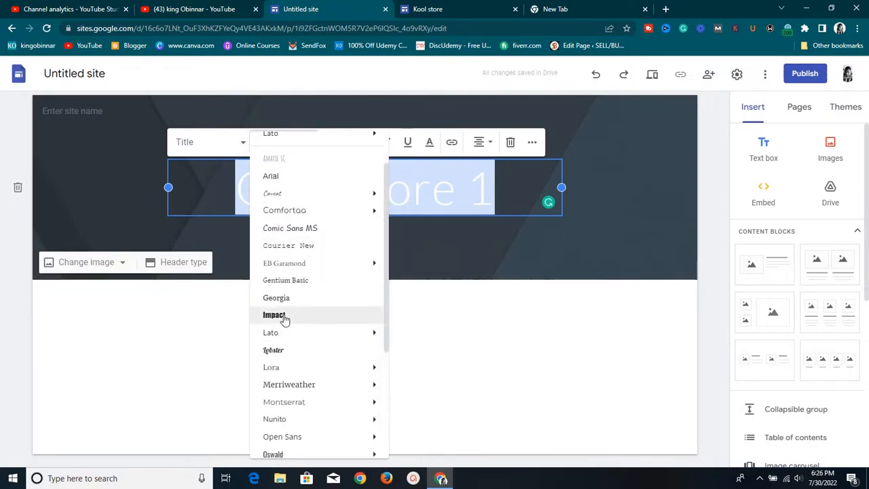
pyautogui.click(278, 316)
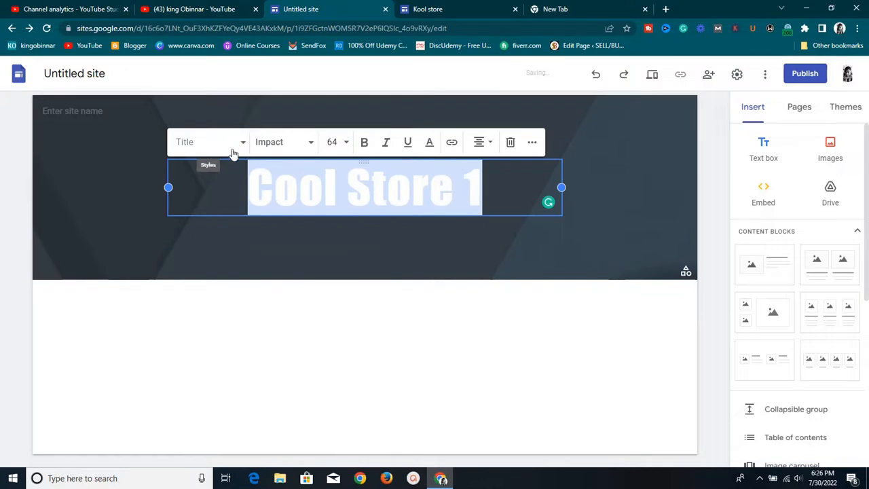
pyautogui.click(405, 184)
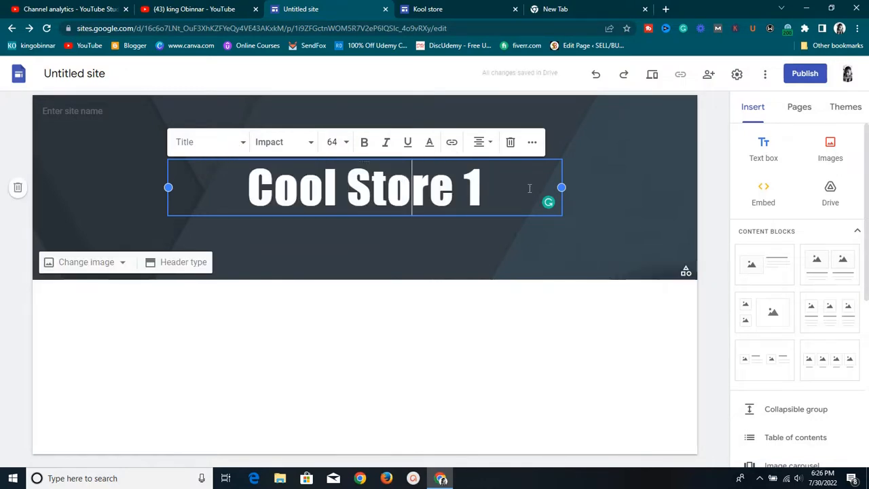
pyautogui.click(598, 204)
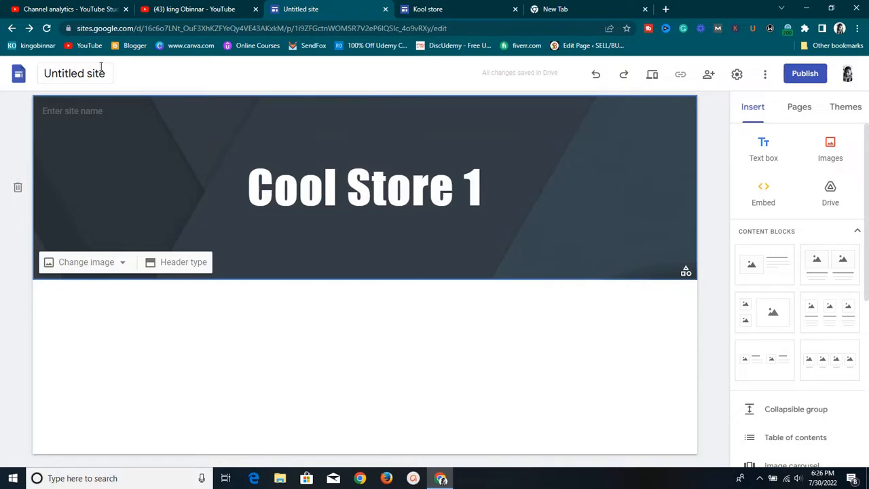
# Enter 'CS1' as the site name in the header
pyautogui.moveTo(68, 109)
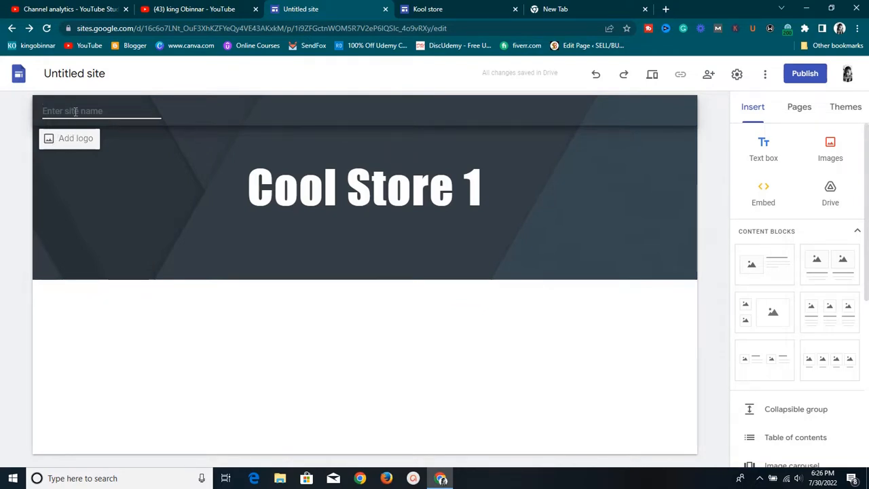
pyautogui.write('CS1')
pyautogui.click(188, 229)
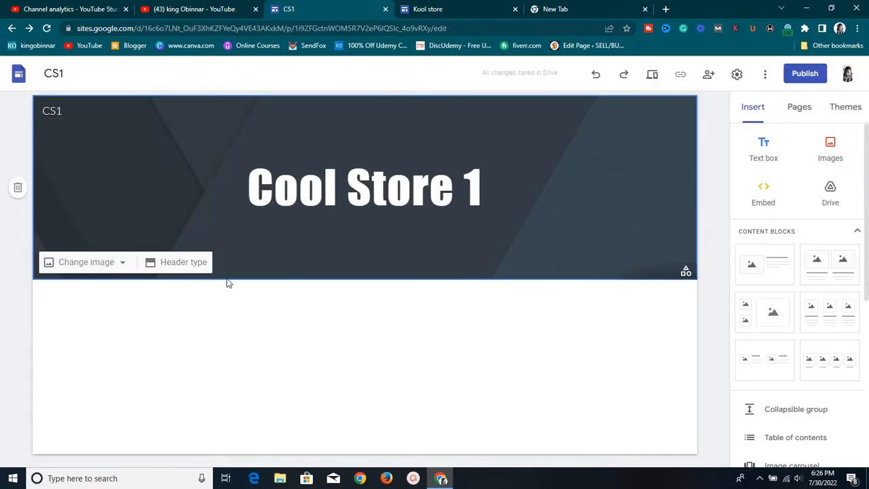
# Search images for 'BLUE' and set the solid dark-blue result as the header background
pyautogui.click(105, 263)
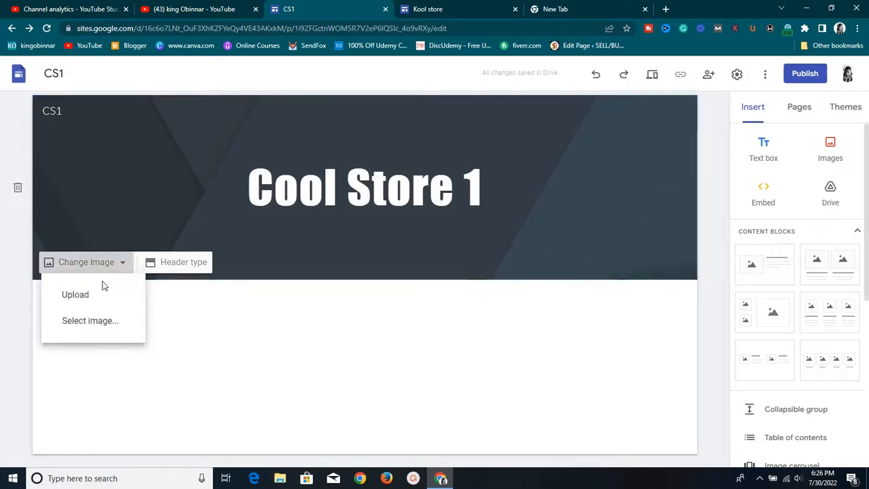
pyautogui.click(103, 324)
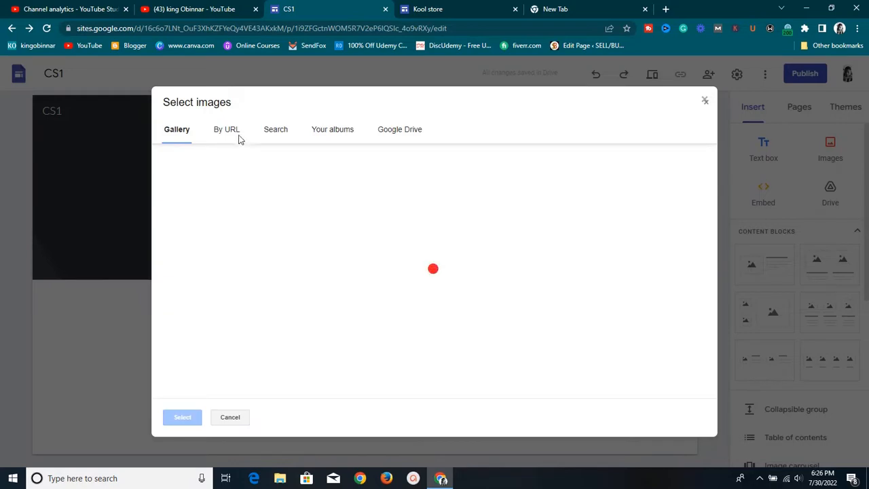
pyautogui.click(284, 129)
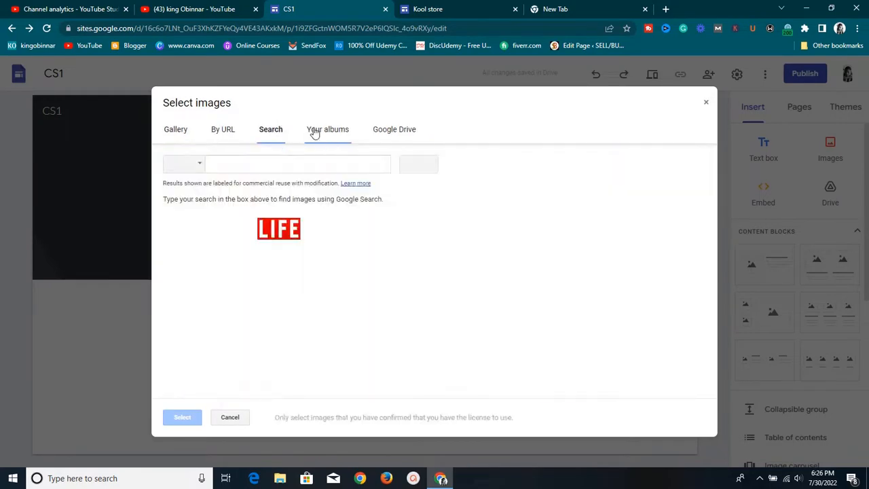
pyautogui.click(259, 163)
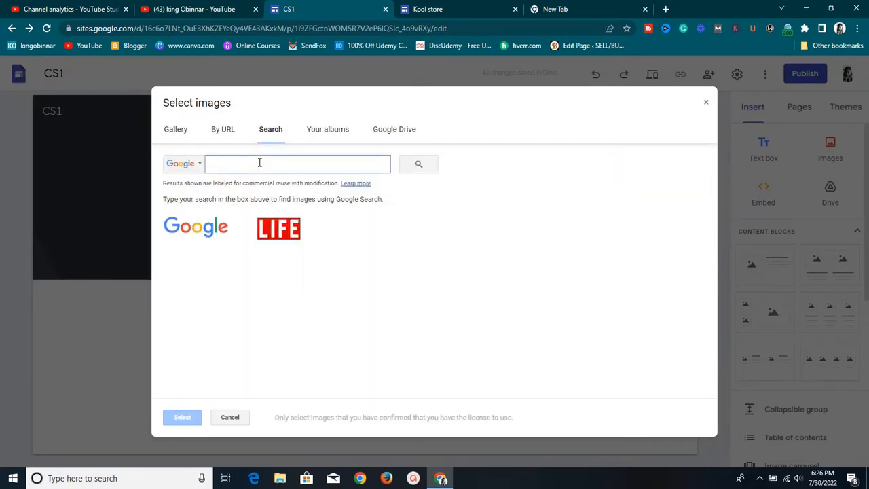
pyautogui.write('BLUE')
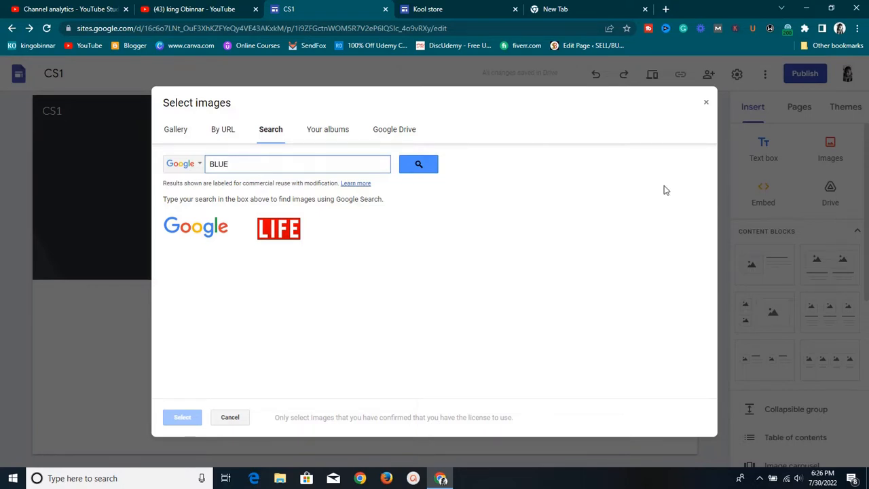
pyautogui.click(416, 165)
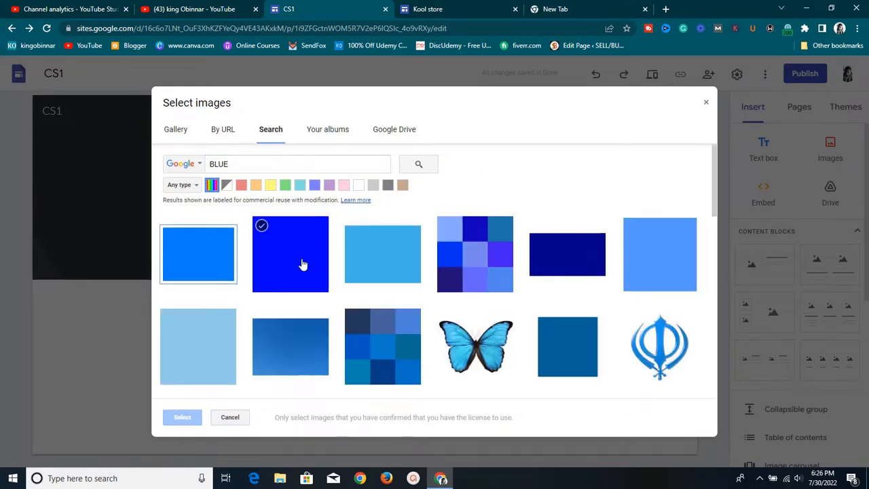
pyautogui.scroll(-1, 390, 292)
pyautogui.click(537, 161)
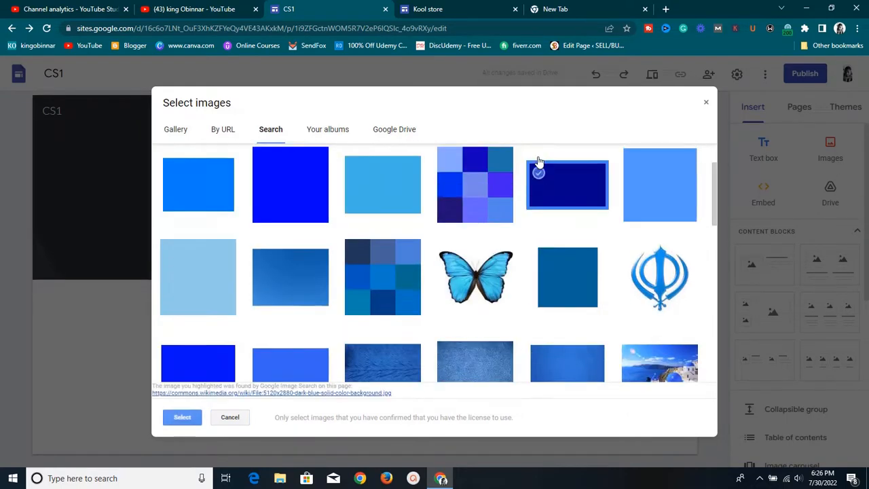
pyautogui.click(185, 417)
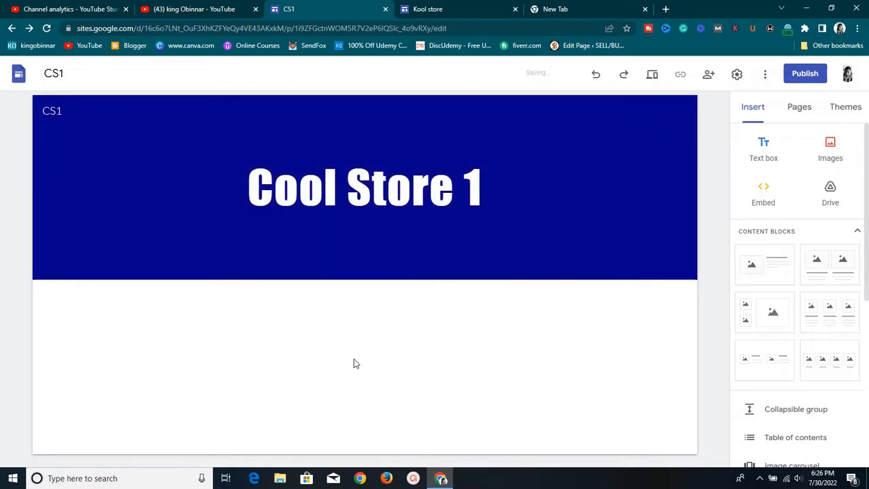
# Add a centred text box reading 'The best store available' below the header
pyautogui.moveTo(384, 245)
pyautogui.doubleClick(345, 294)
pyautogui.click(344, 292)
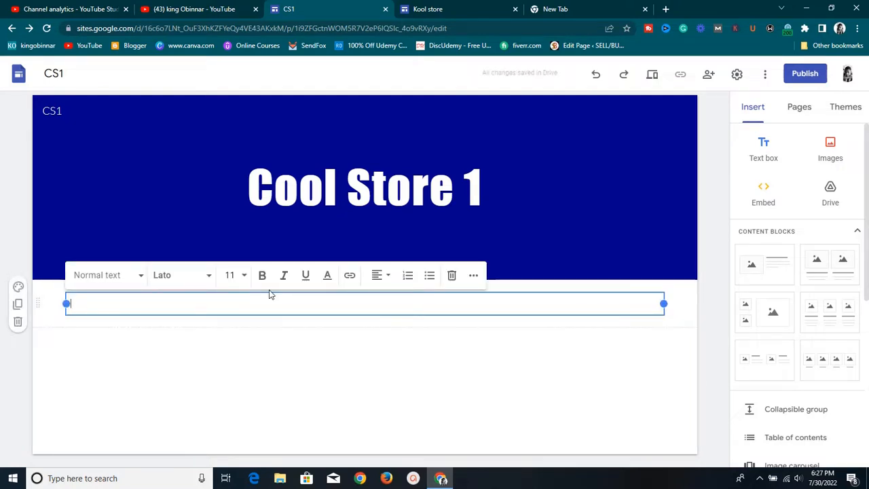
pyautogui.write('The best store available')
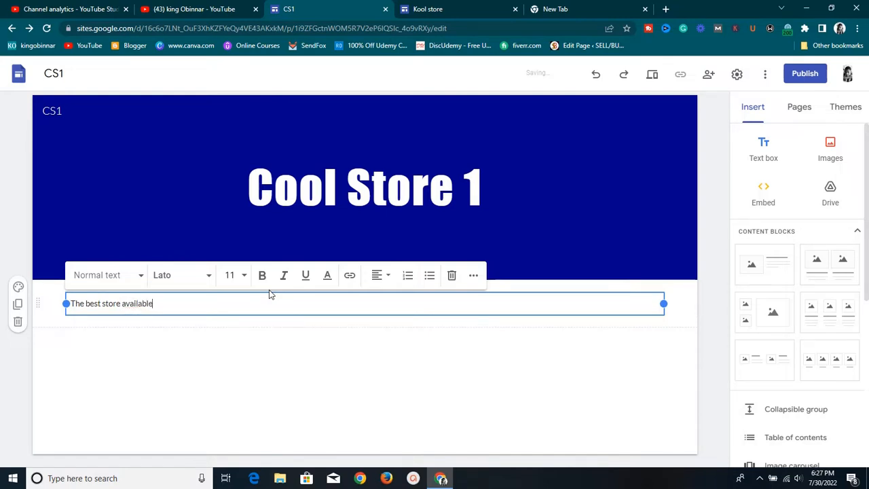
pyautogui.click(385, 274)
pyautogui.click(374, 312)
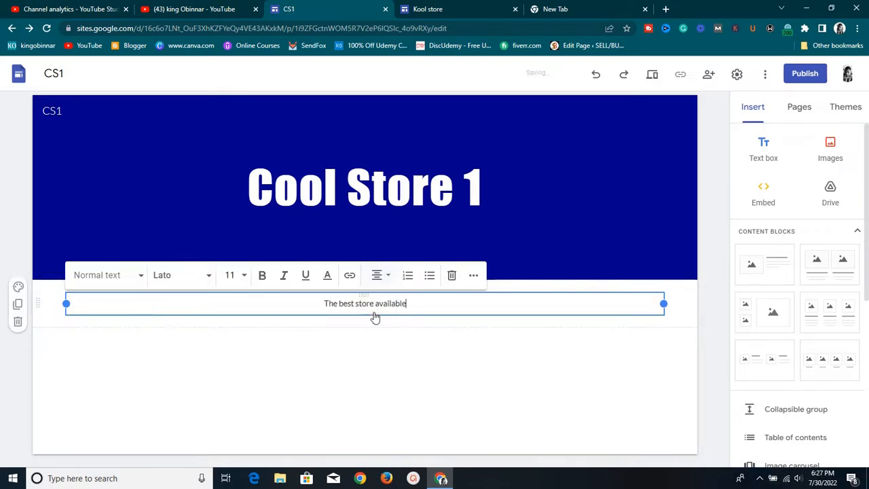
# Format the tagline in Arial at size 18
pyautogui.tripleClick(371, 303)
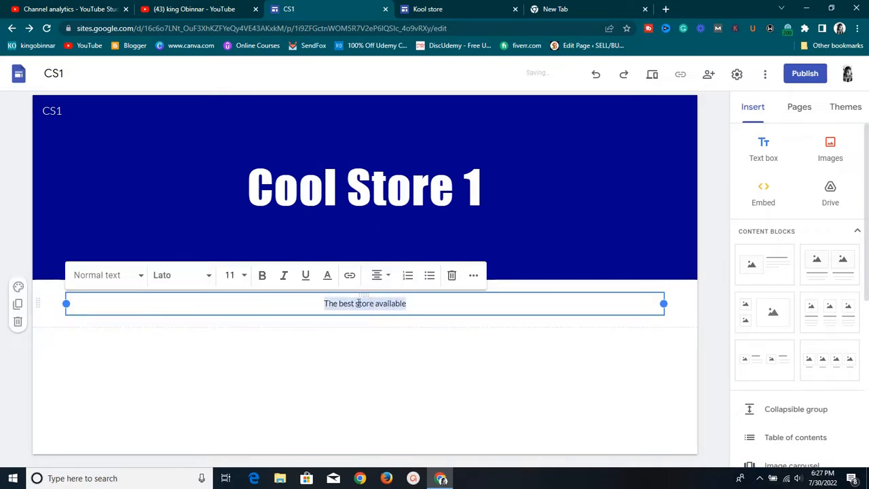
pyautogui.click(207, 275)
pyautogui.moveTo(199, 397)
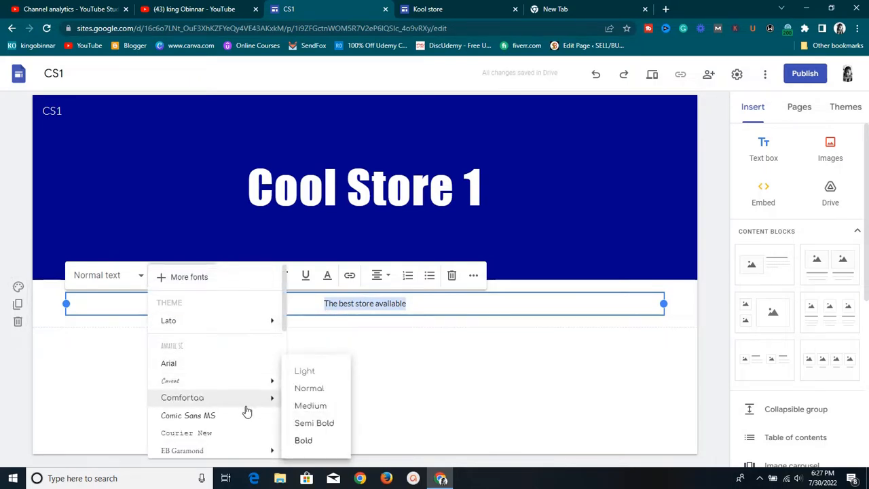
pyautogui.scroll(-3, 248, 412)
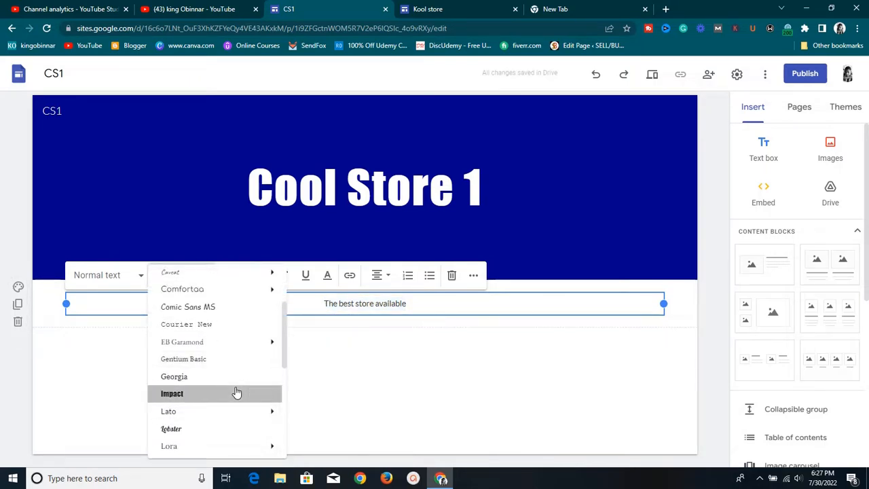
pyautogui.click(236, 393)
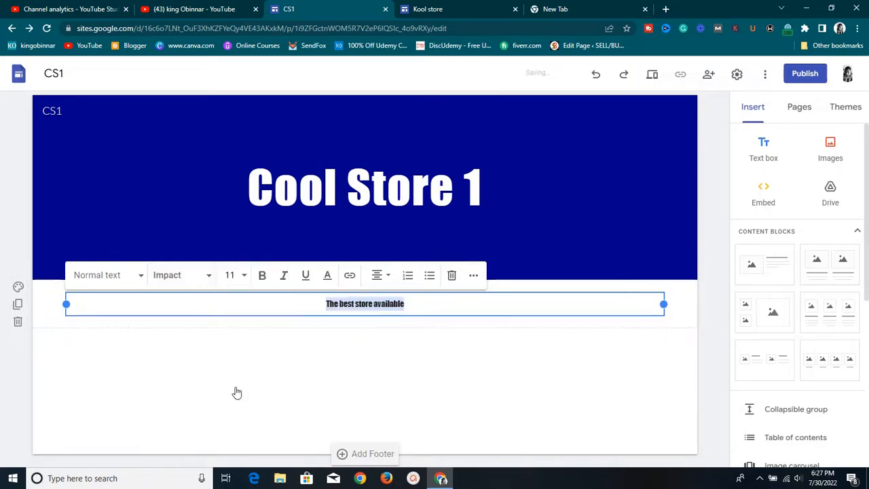
pyautogui.click(201, 278)
pyautogui.moveTo(197, 381)
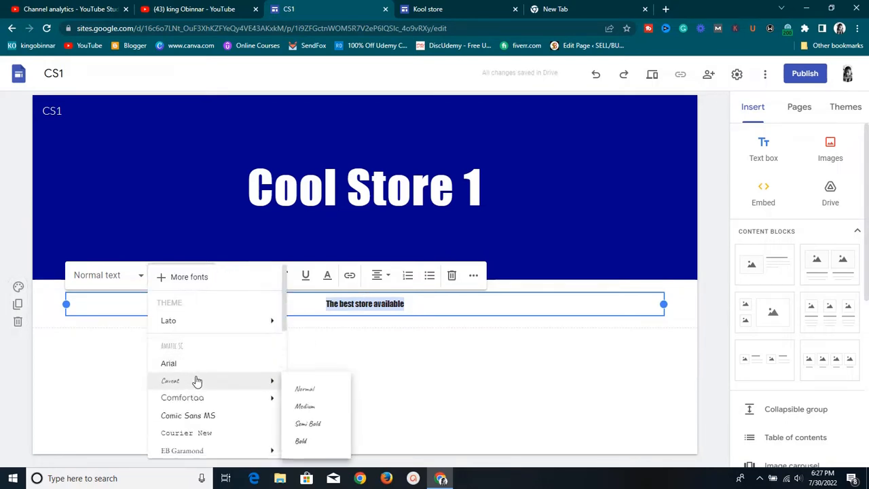
pyautogui.click(208, 363)
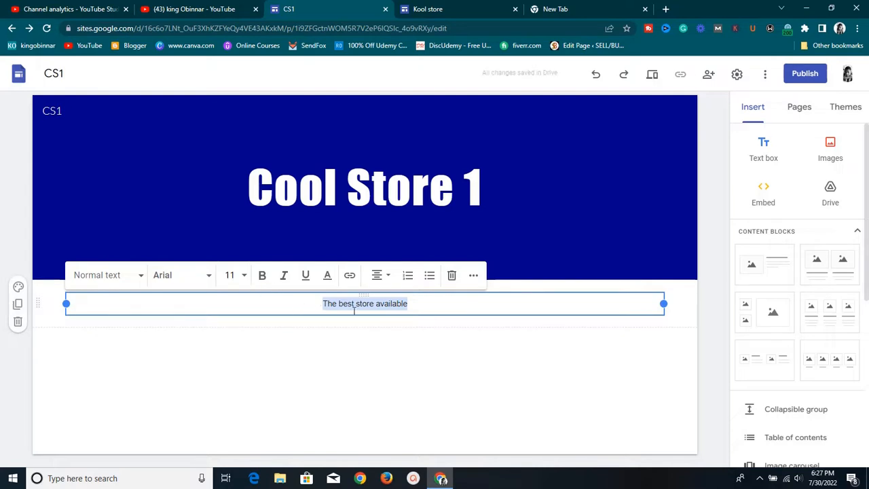
pyautogui.click(239, 279)
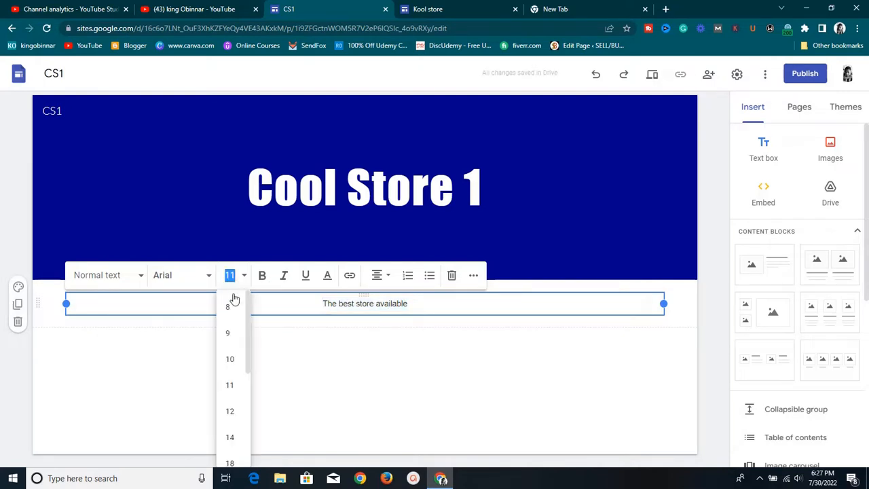
pyautogui.scroll(-2, 241, 374)
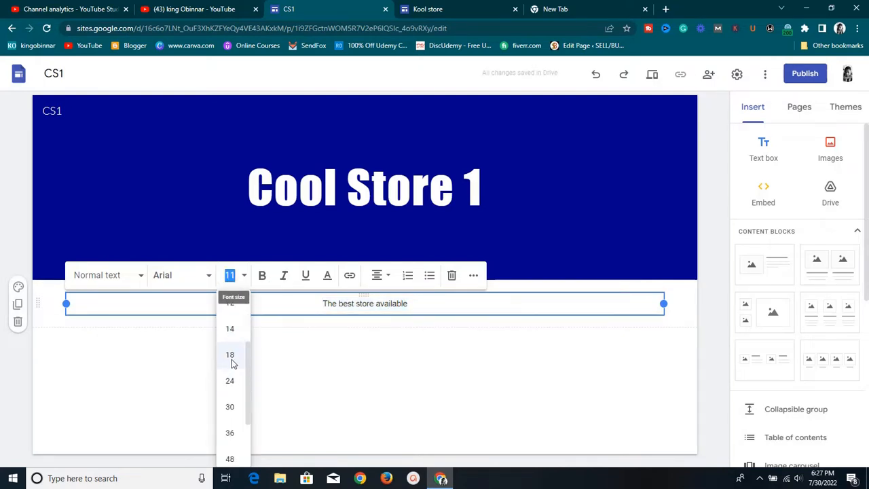
pyautogui.click(230, 359)
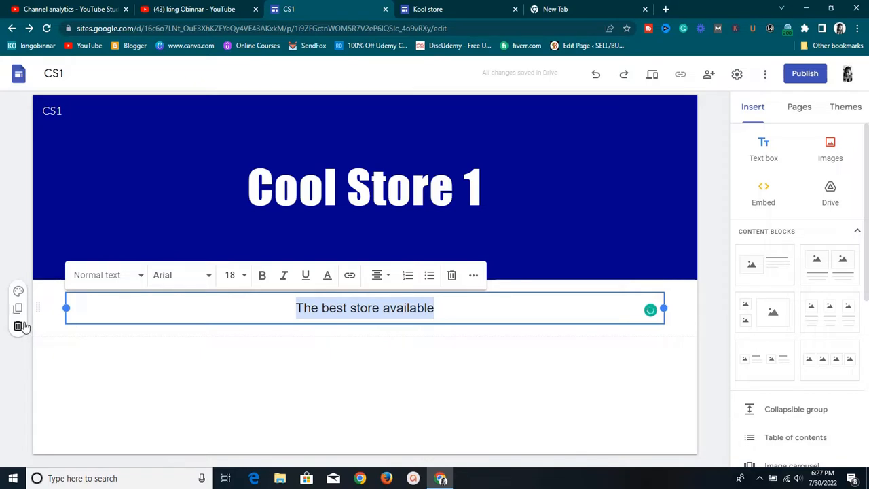
# Try the section's blue and light grey colour styles
pyautogui.click(19, 290)
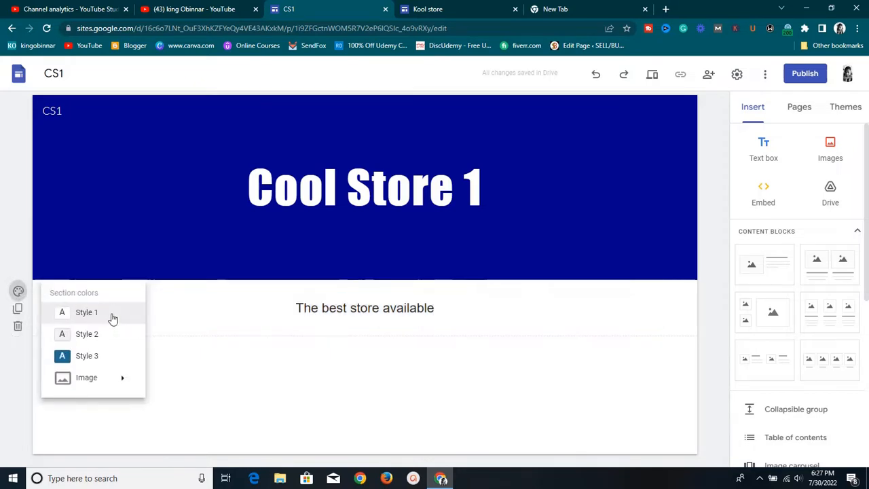
pyautogui.click(107, 358)
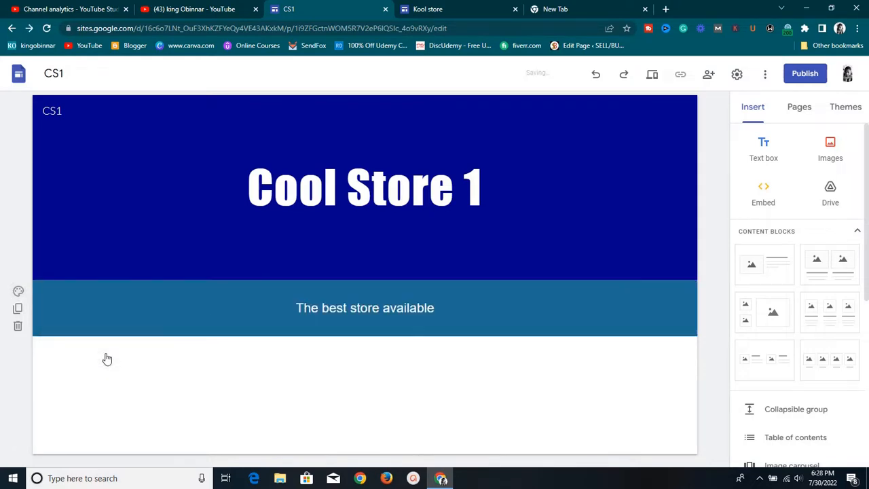
pyautogui.click(109, 322)
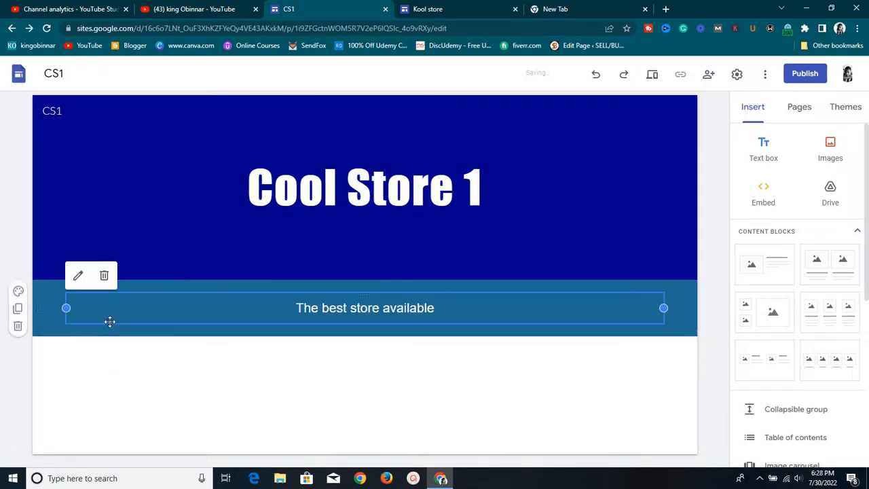
pyautogui.click(18, 291)
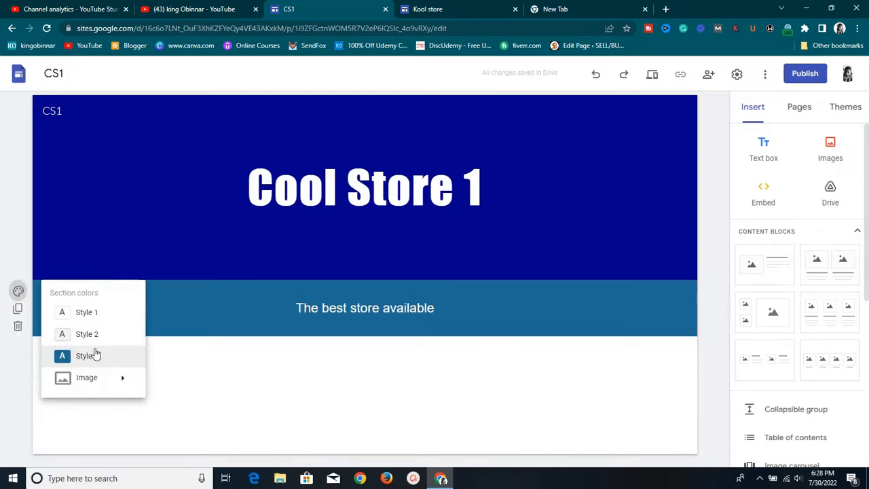
pyautogui.click(98, 333)
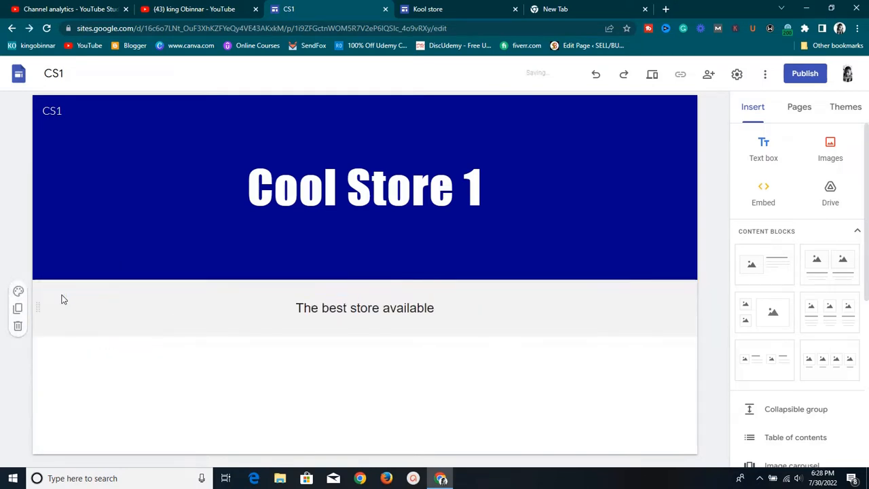
# Search images for 'red' and set the dark red abstract image as the section background
pyautogui.click(18, 291)
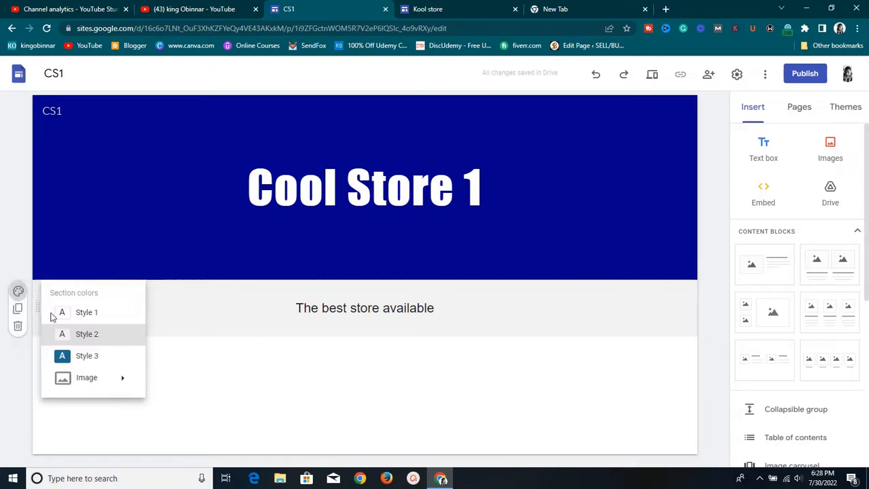
pyautogui.moveTo(66, 378)
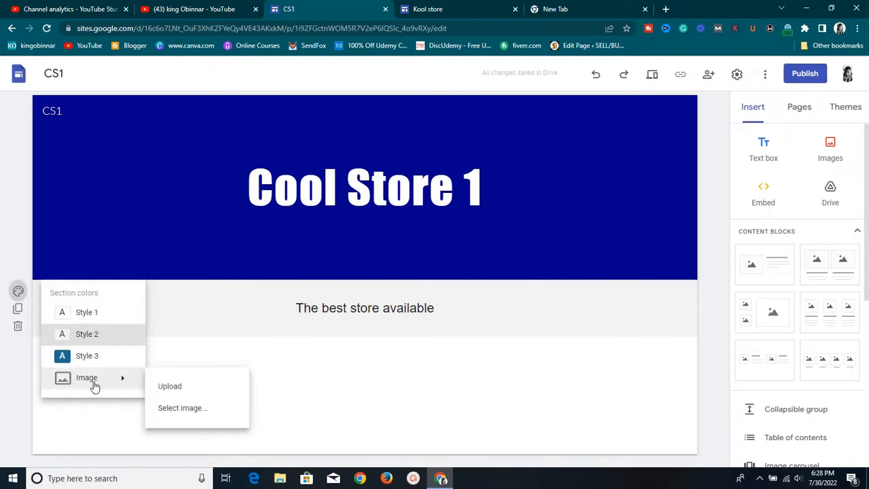
pyautogui.click(152, 413)
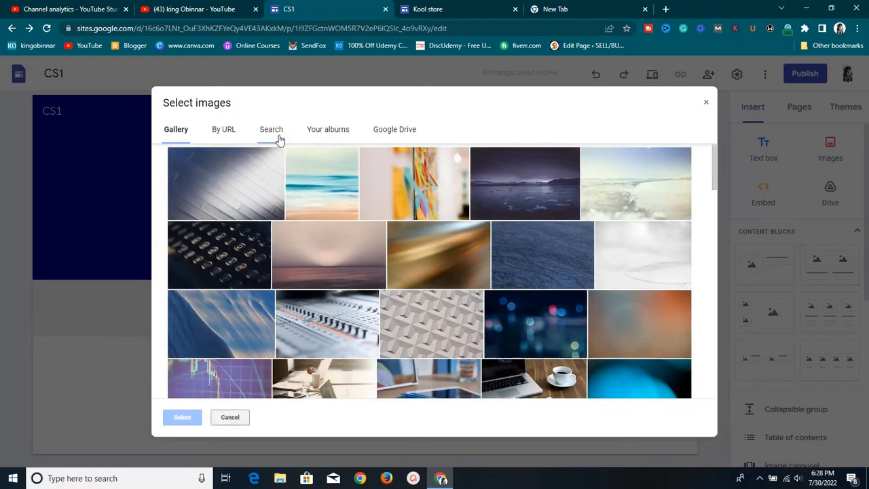
pyautogui.click(277, 133)
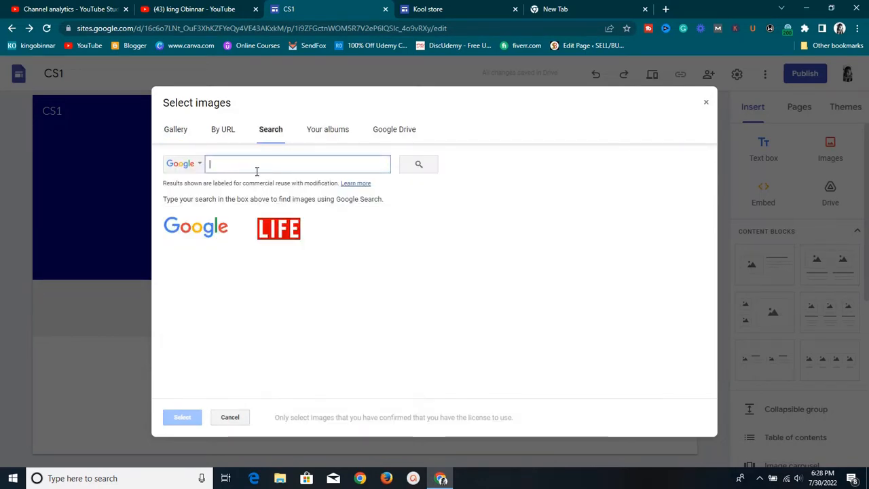
pyautogui.write('f')
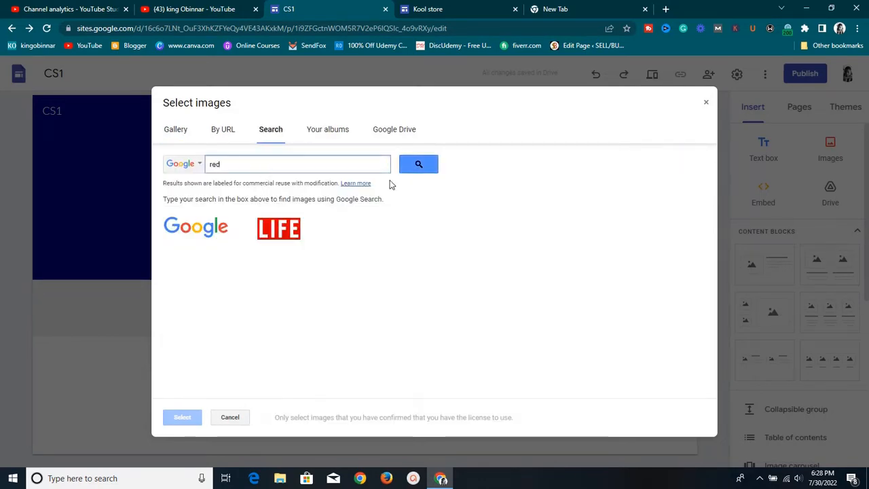
pyautogui.click(432, 167)
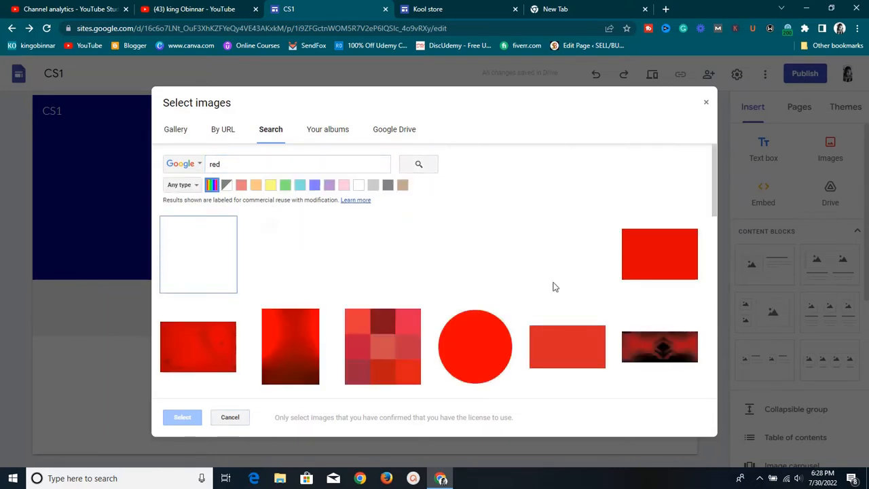
pyautogui.scroll(-2, 498, 262)
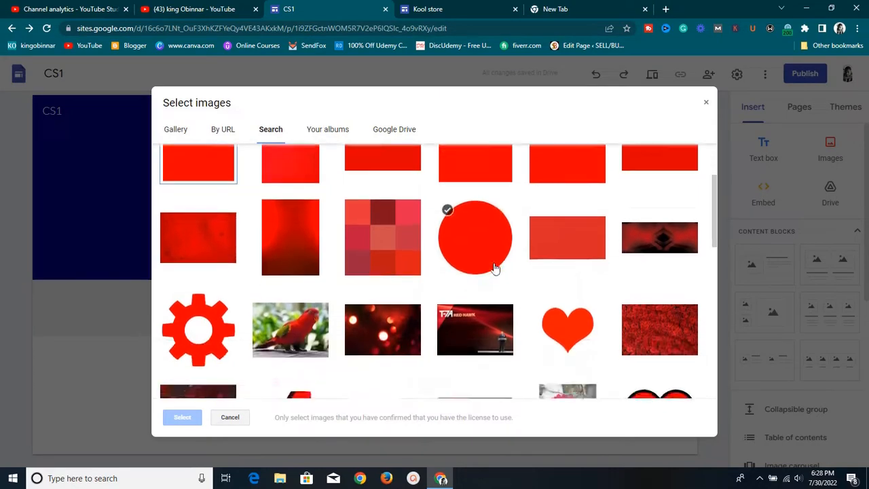
pyautogui.scroll(-3, 494, 268)
pyautogui.scroll(2, 494, 269)
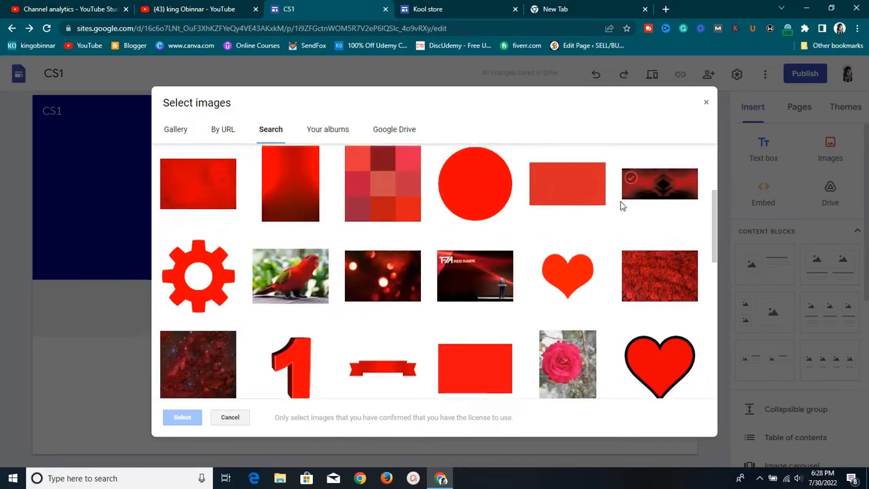
pyautogui.click(635, 190)
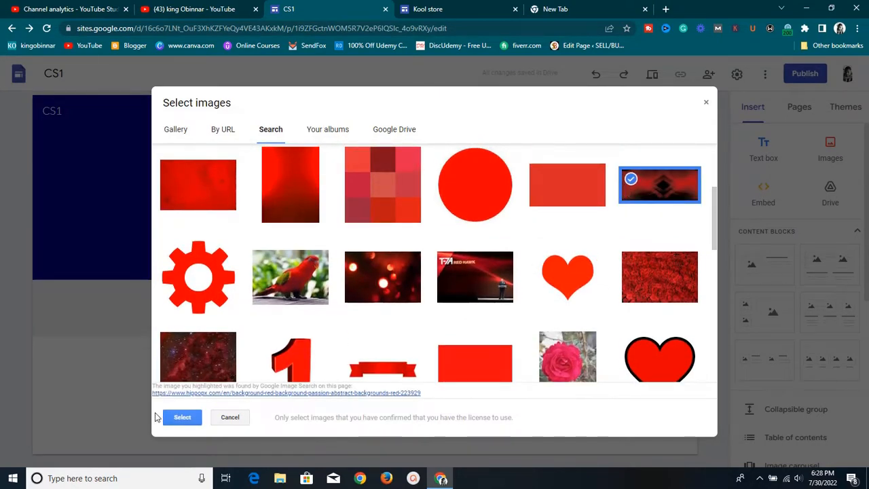
pyautogui.click(187, 421)
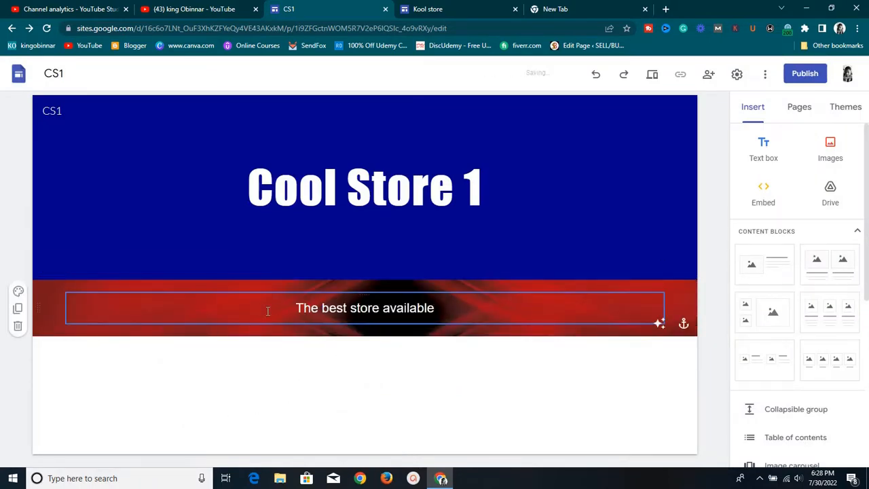
# Search images for 'green' and set the dark leafy photo as the tagline section's background
pyautogui.click(18, 290)
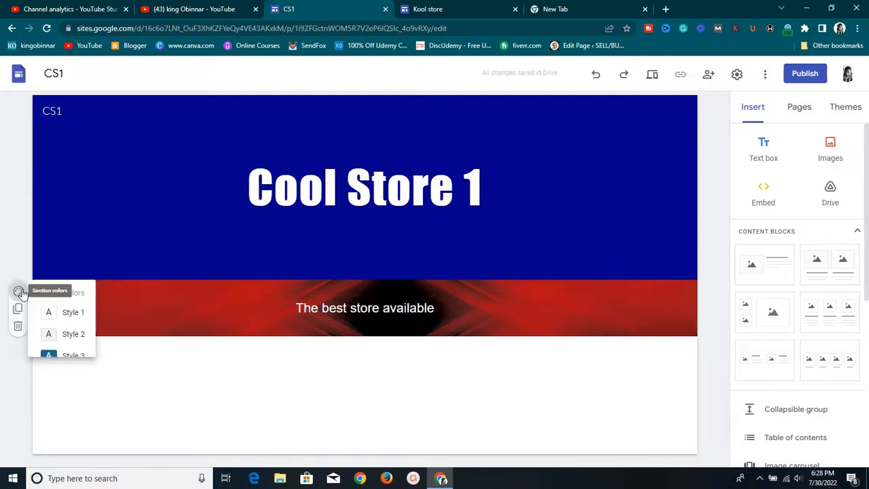
pyautogui.moveTo(128, 382)
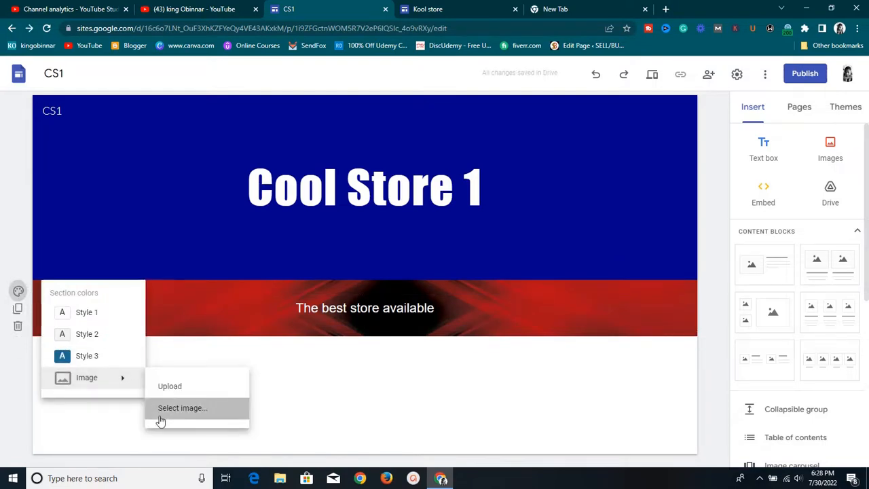
pyautogui.click(159, 411)
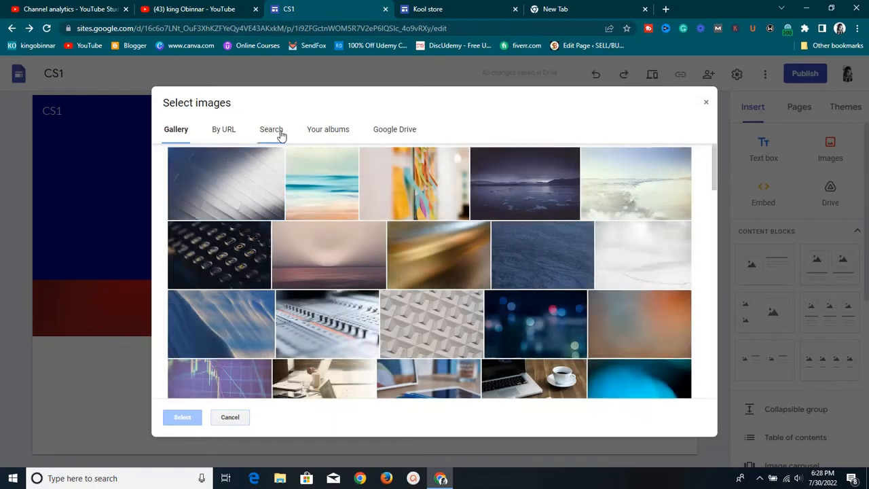
pyautogui.click(274, 131)
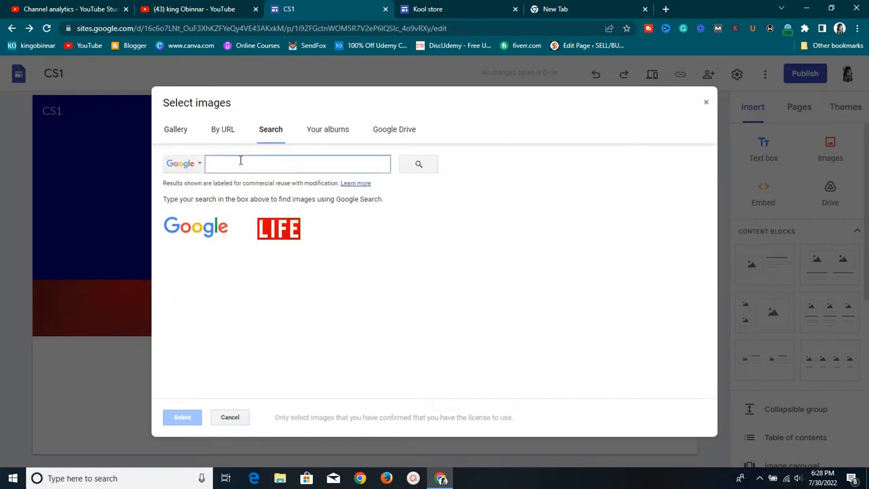
pyautogui.write('gr')
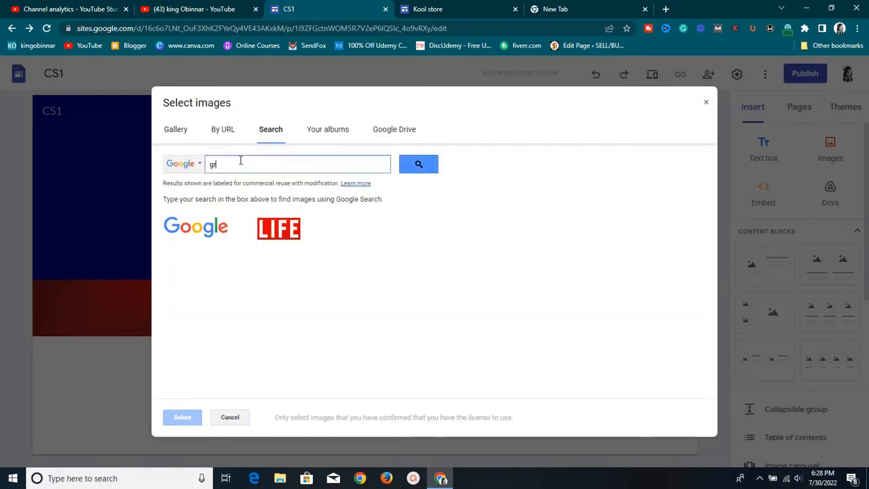
pyautogui.write('een')
pyautogui.click(401, 169)
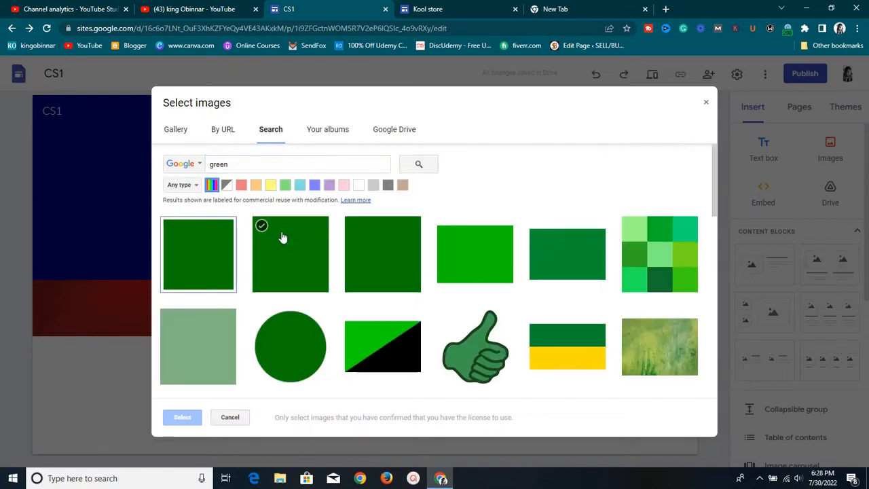
pyautogui.scroll(-3, 367, 323)
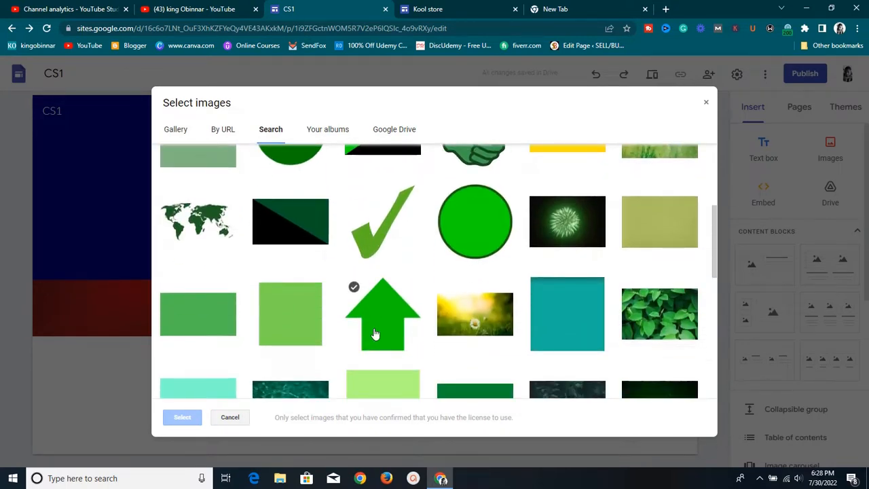
pyautogui.scroll(-3, 375, 333)
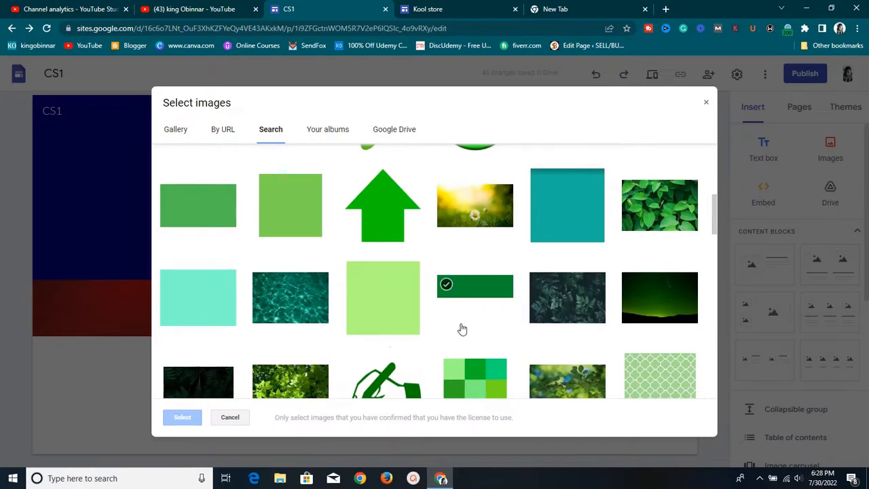
pyautogui.scroll(-3, 452, 328)
pyautogui.click(167, 241)
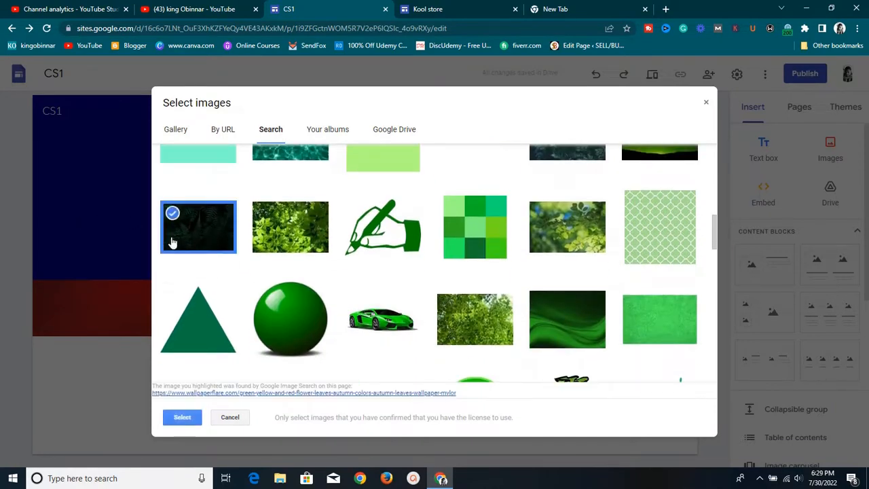
pyautogui.click(166, 421)
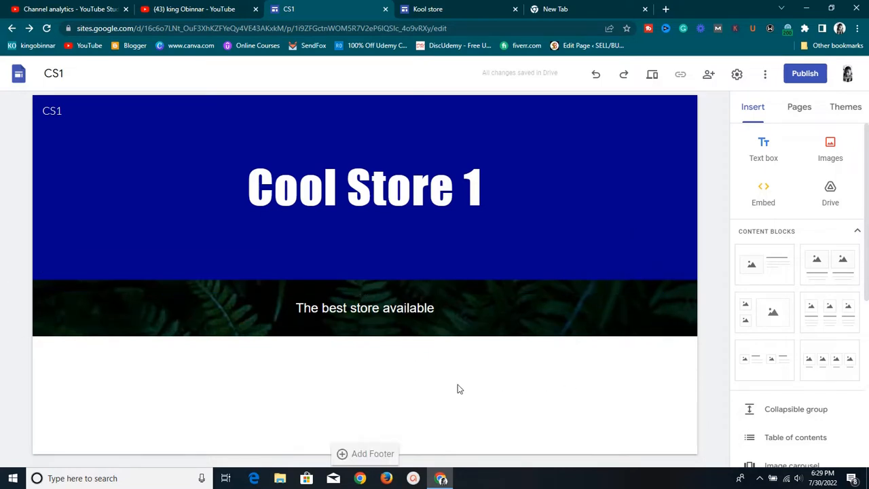
pyautogui.click(507, 7)
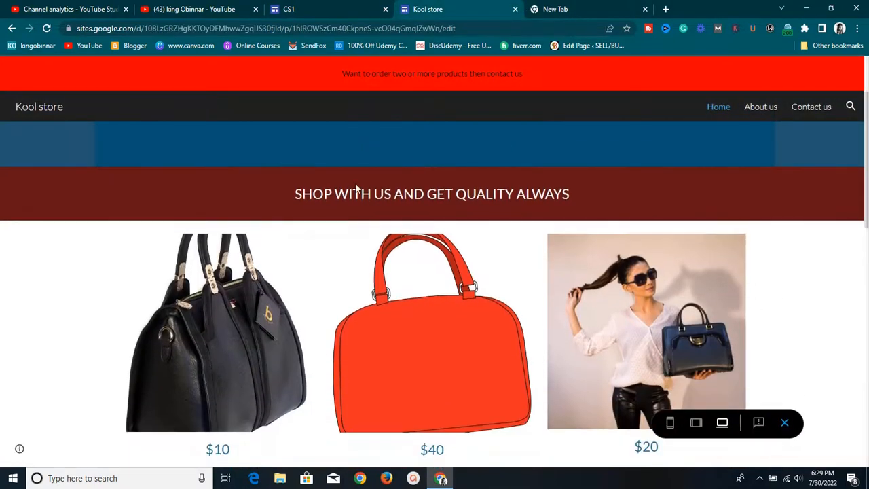
pyautogui.scroll(-2, 328, 296)
pyautogui.scroll(4, 331, 294)
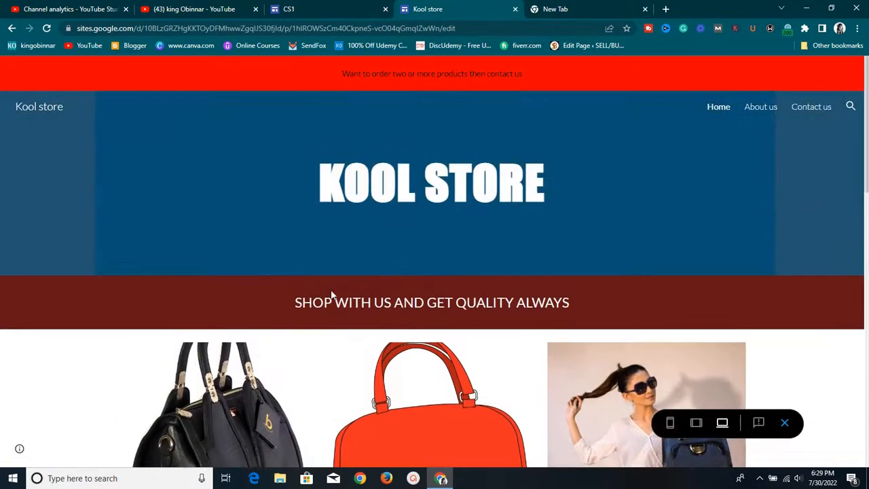
pyautogui.click(343, 9)
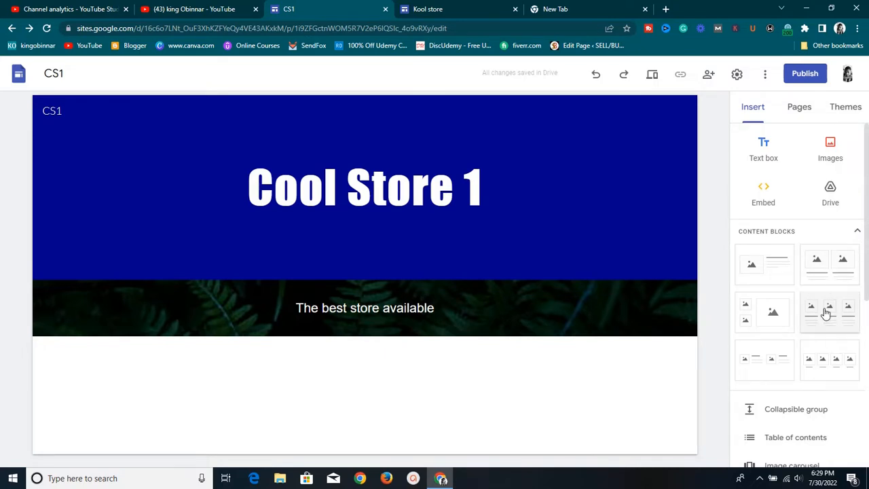
# Place the two-image block below the leafy banner and begin filling its left image slot
pyautogui.moveTo(824, 267); pyautogui.dragTo(275, 417)
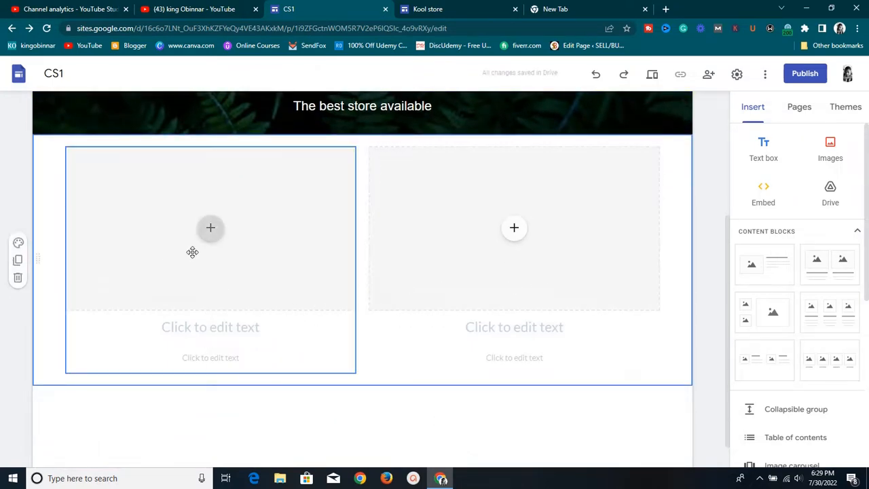
pyautogui.click(214, 238)
pyautogui.scroll(-1, 305, 308)
pyautogui.scroll(4, 306, 316)
pyautogui.scroll(-3, 308, 339)
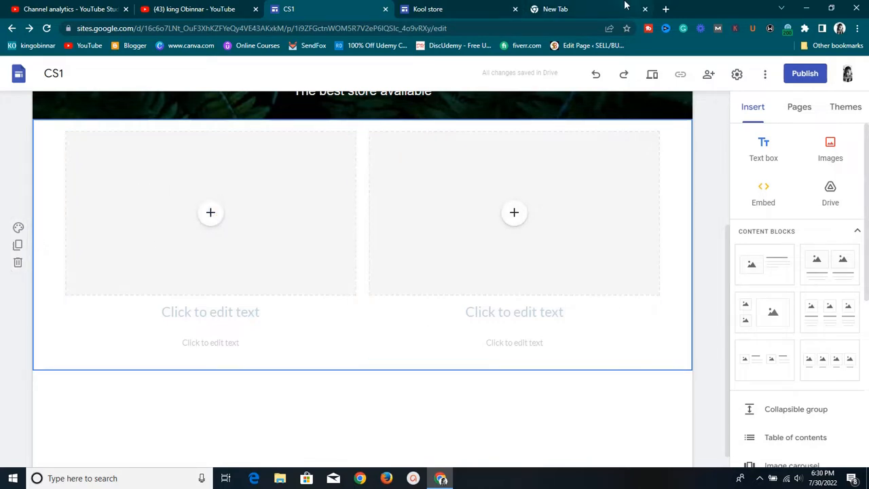
# Open Pixabay in the empty tab and search for 'bag' images
pyautogui.click(565, 13)
pyautogui.write('pix')
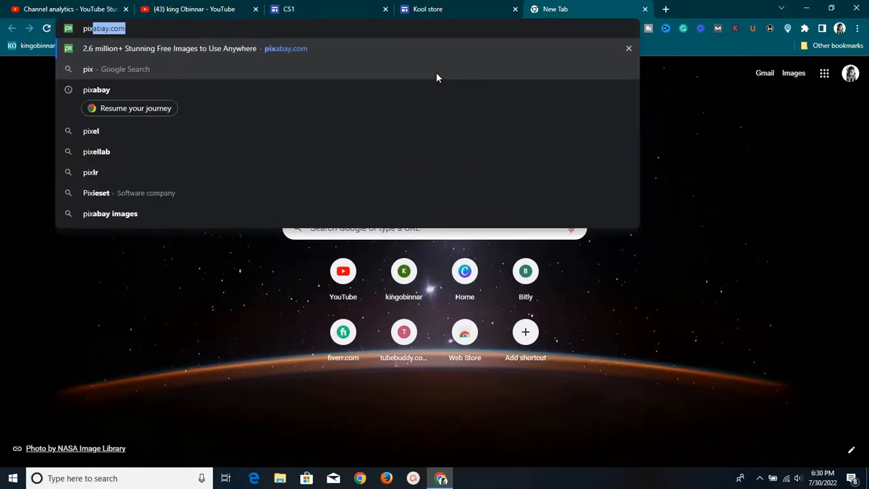
pyautogui.press('Return')
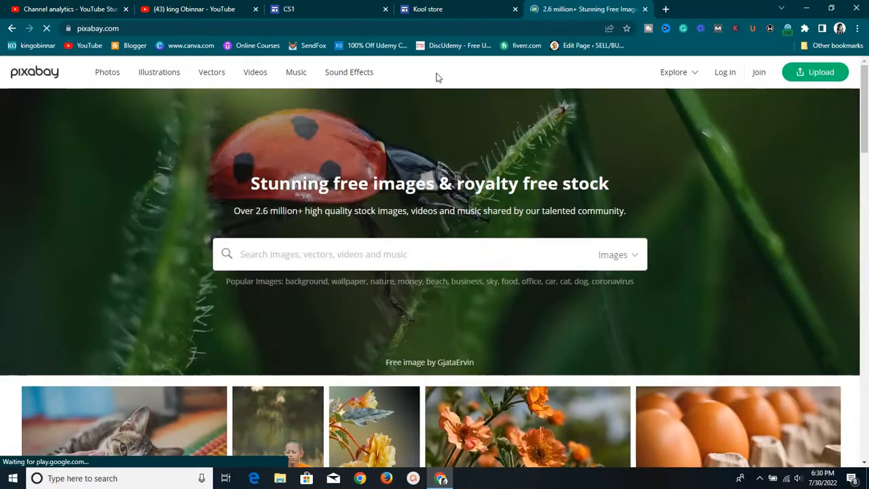
pyautogui.click(464, 263)
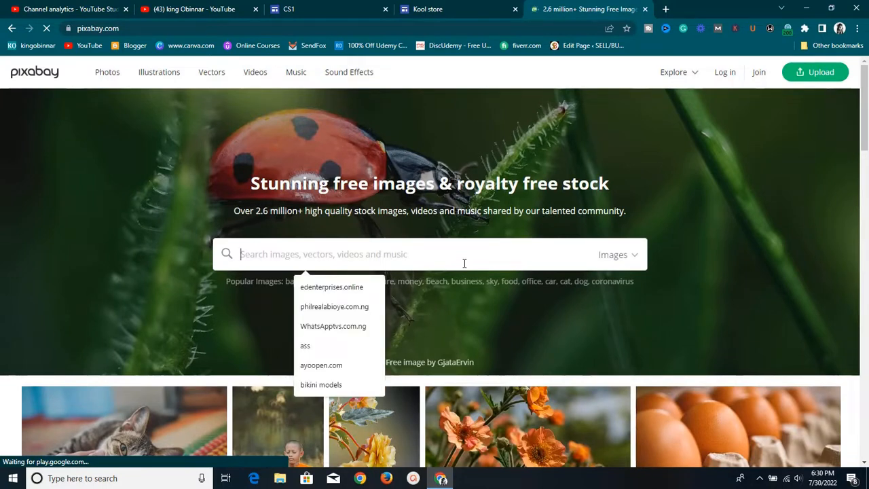
pyautogui.write('bag')
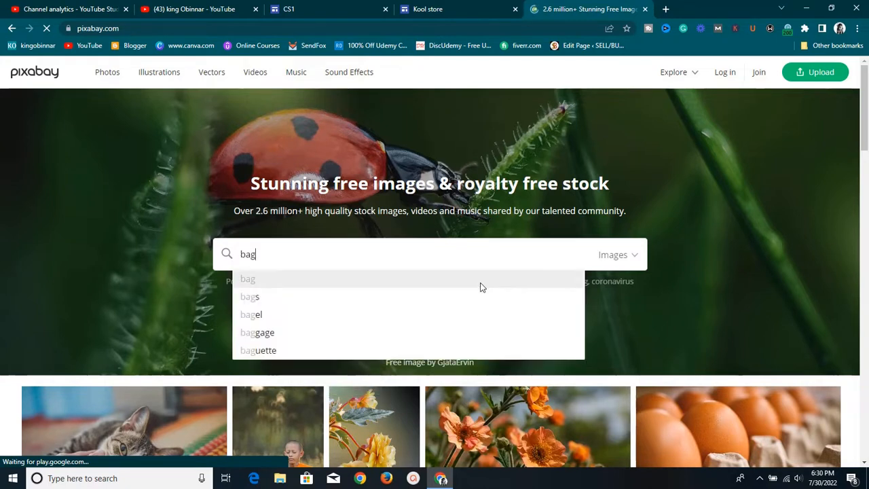
pyautogui.press('Return')
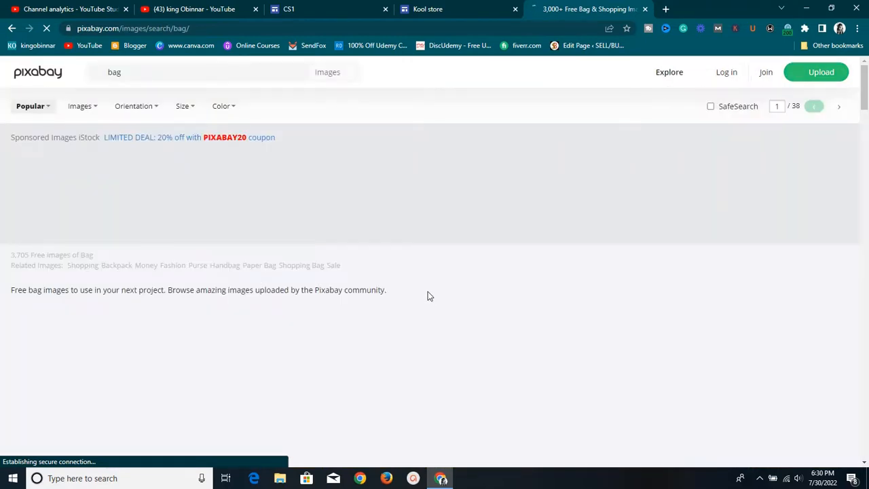
# Find the black leather handbag photo and download it at 1920×1280
pyautogui.scroll(-3, 427, 299)
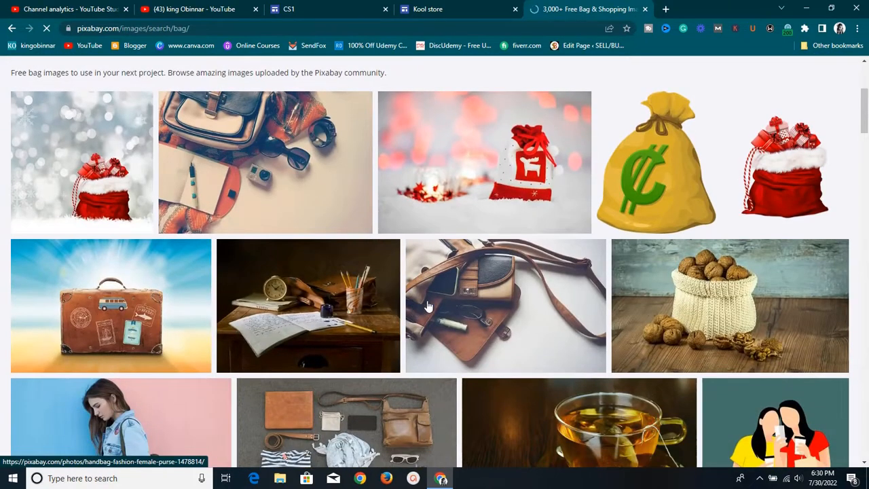
pyautogui.scroll(-4, 472, 296)
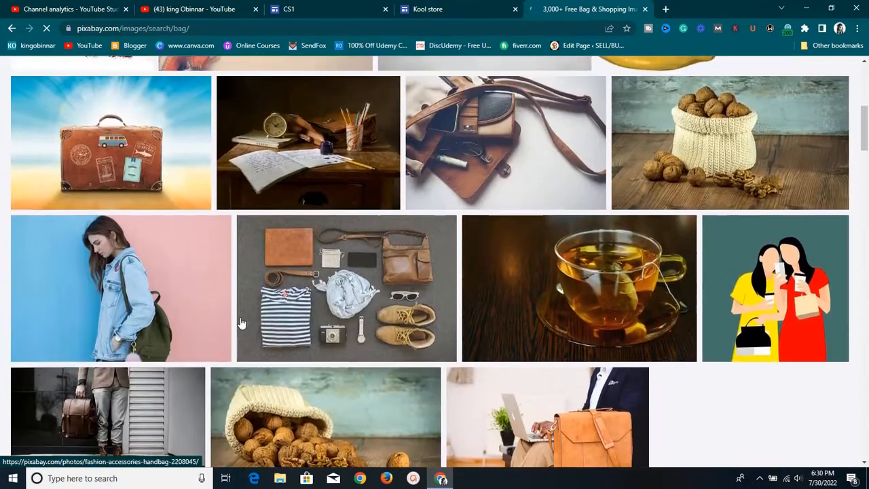
pyautogui.scroll(-2, 241, 321)
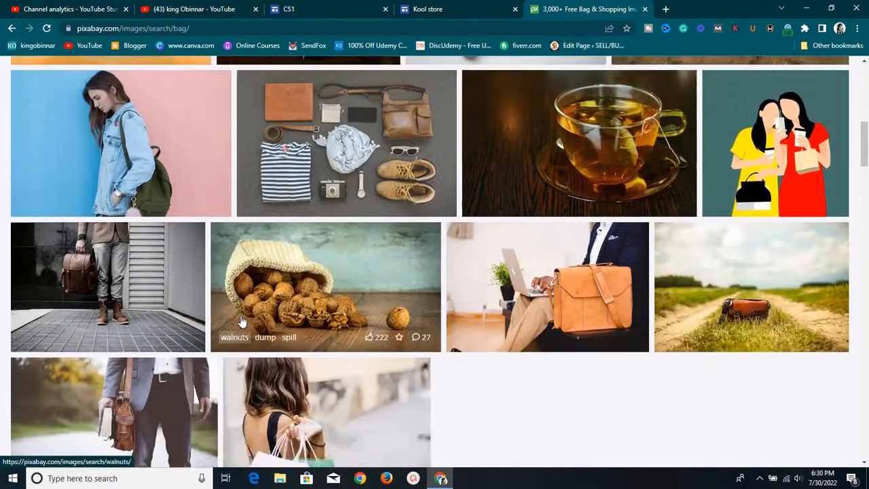
pyautogui.scroll(-2, 241, 323)
pyautogui.scroll(-3, 241, 324)
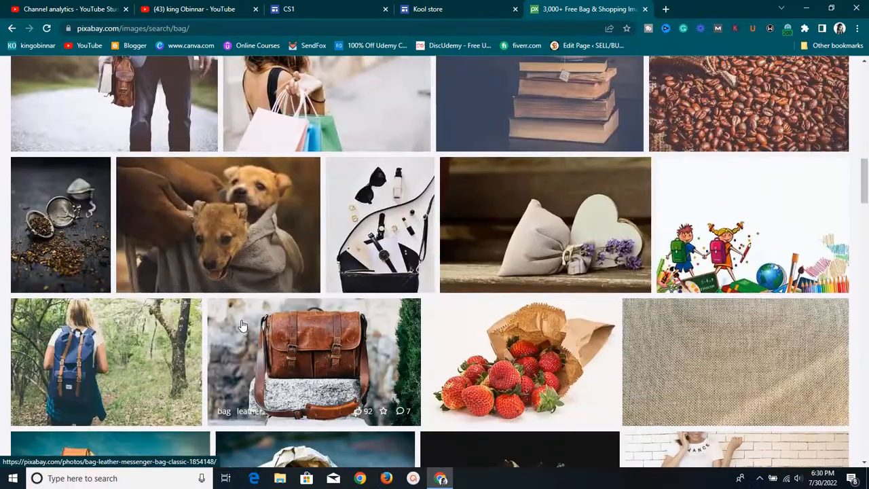
pyautogui.scroll(-5, 414, 238)
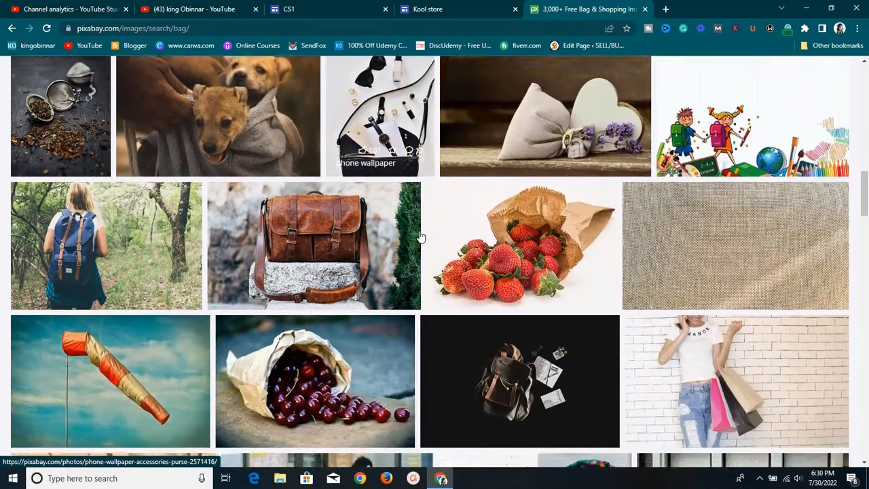
pyautogui.scroll(-5, 420, 236)
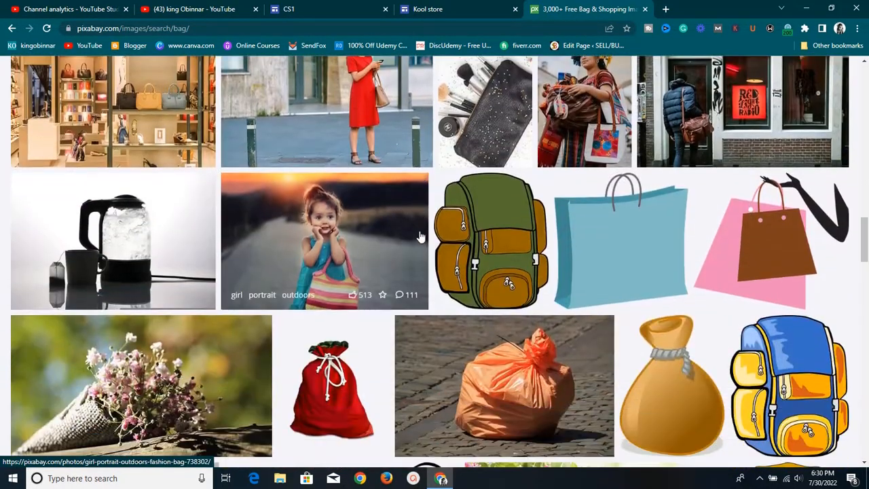
pyautogui.scroll(-3, 420, 236)
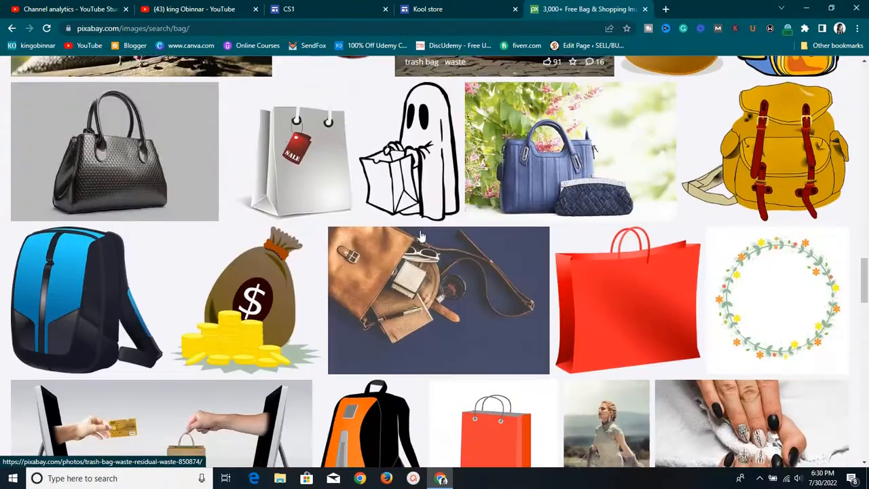
pyautogui.scroll(1, 420, 236)
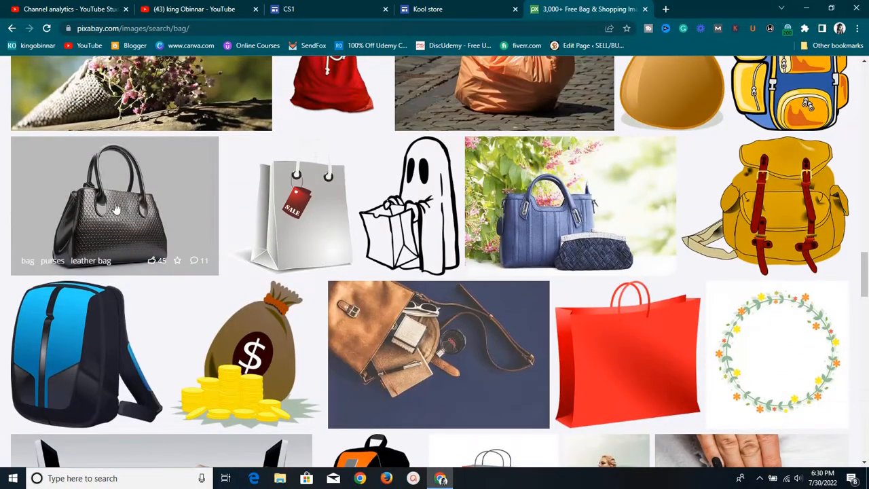
pyautogui.click(117, 204)
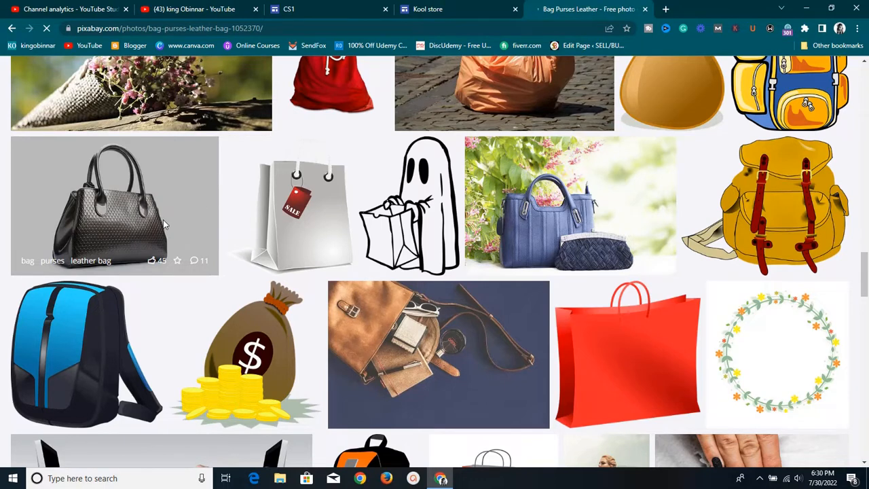
pyautogui.scroll(-2, 438, 231)
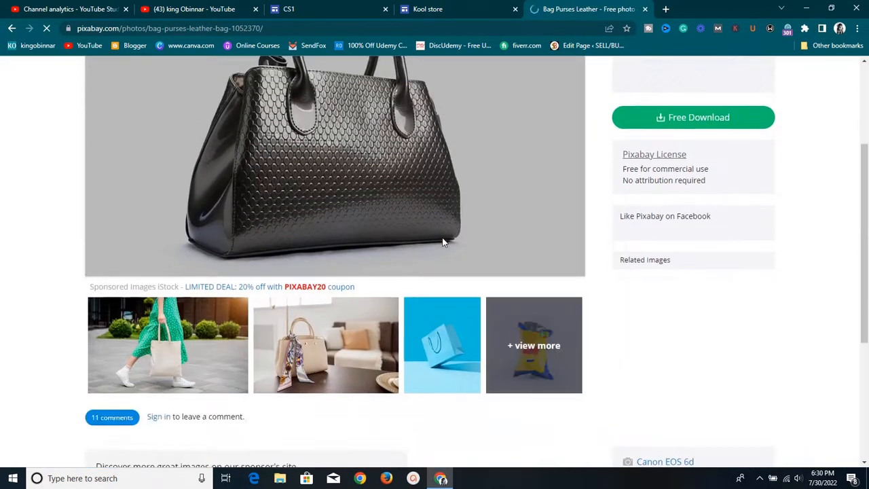
pyautogui.click(665, 122)
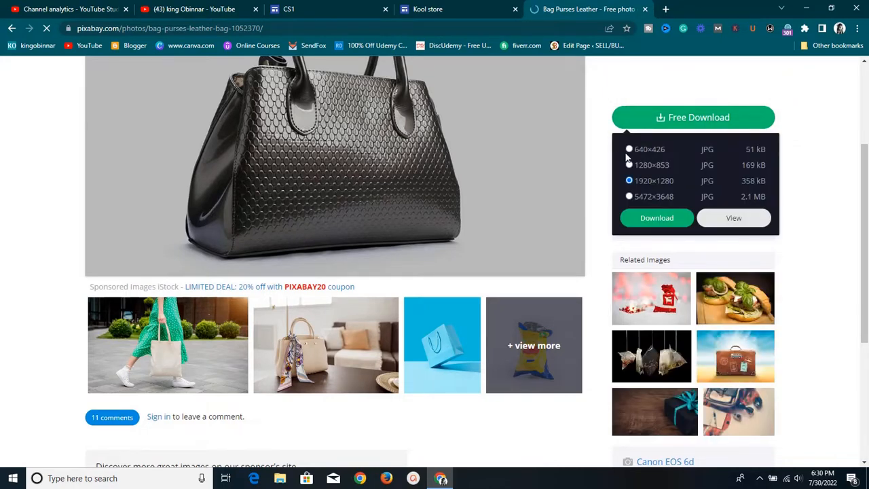
pyautogui.click(641, 217)
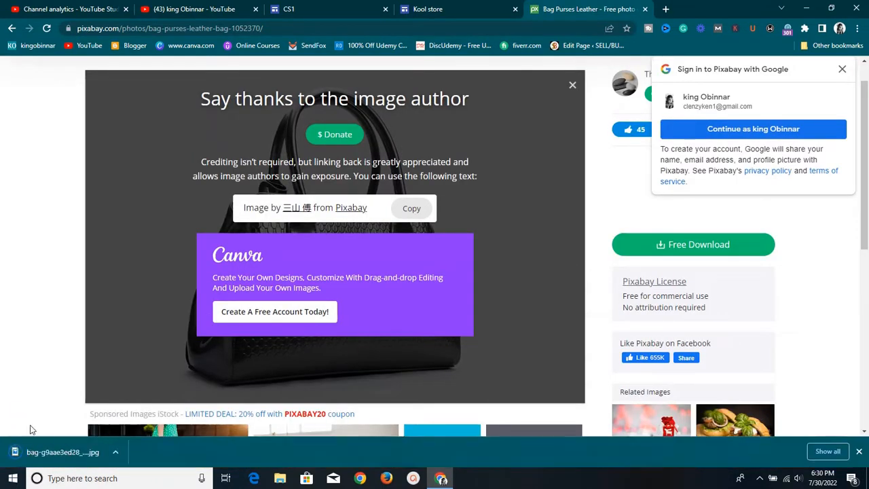
# Drop the downloaded bag photo into the left and right slots and stretch both to matching heights
pyautogui.click(287, 7)
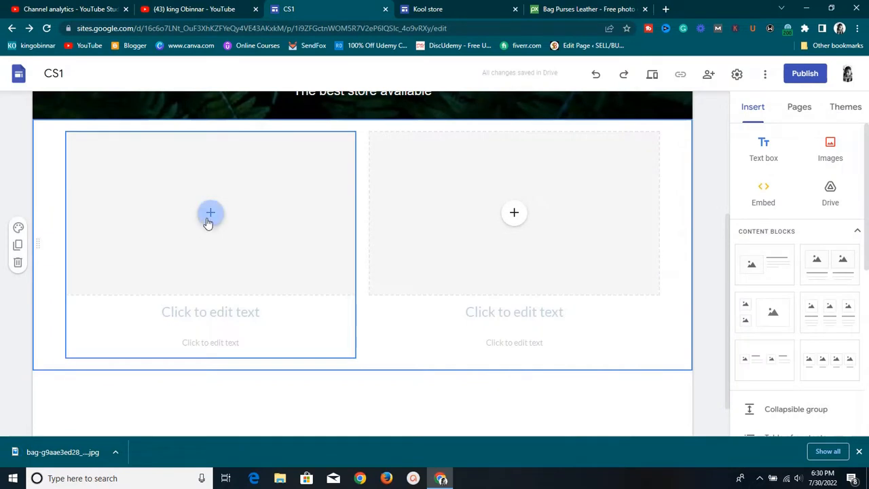
pyautogui.moveTo(65, 464); pyautogui.dragTo(237, 194)
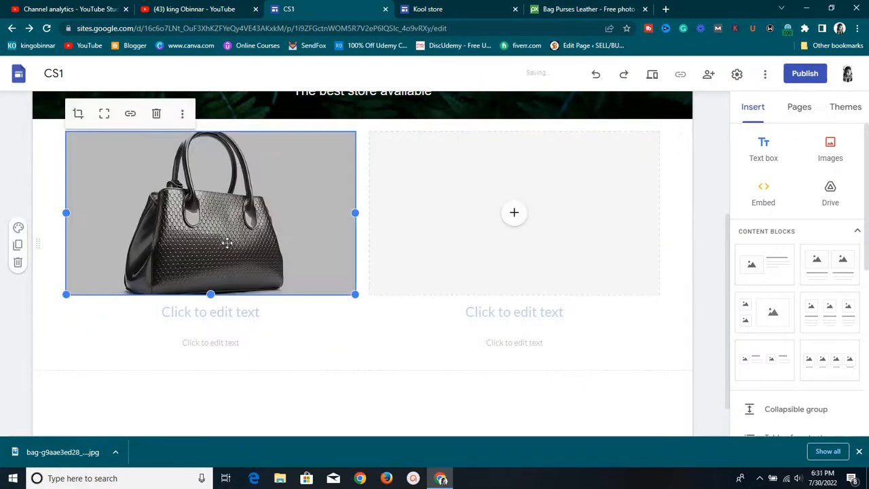
pyautogui.moveTo(211, 294); pyautogui.dragTo(200, 351)
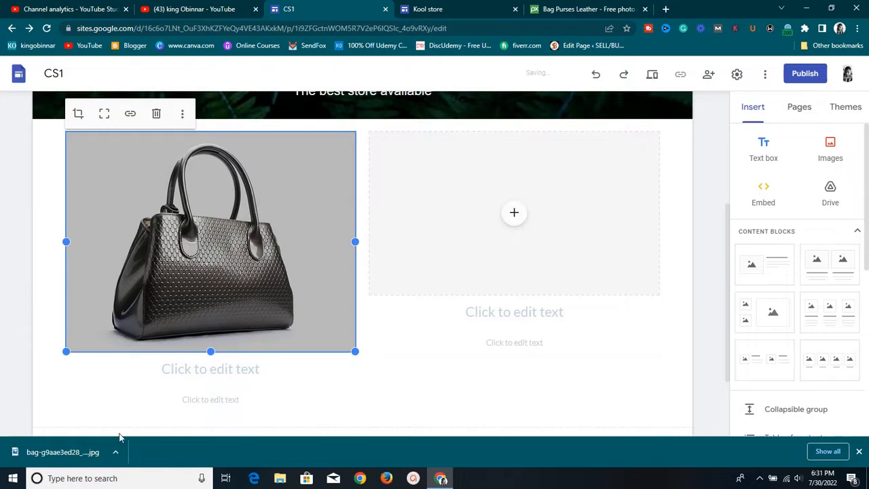
pyautogui.moveTo(68, 462); pyautogui.dragTo(555, 217)
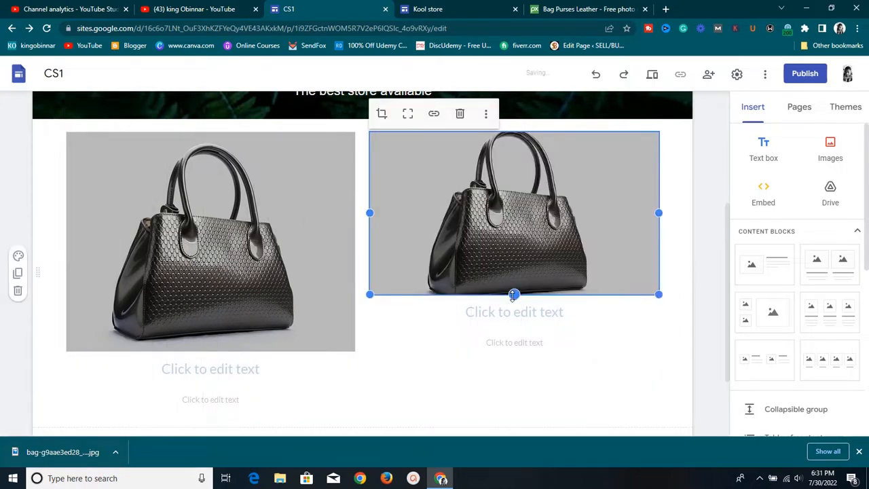
pyautogui.moveTo(515, 295); pyautogui.dragTo(512, 357)
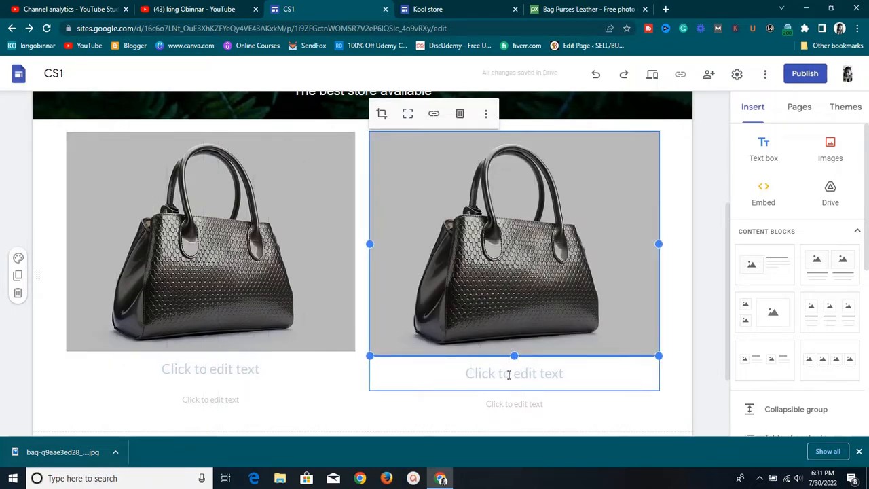
pyautogui.moveTo(514, 356); pyautogui.dragTo(516, 351)
# Start typing 'Th' in the left caption heading, then move to the line below
pyautogui.click(283, 367)
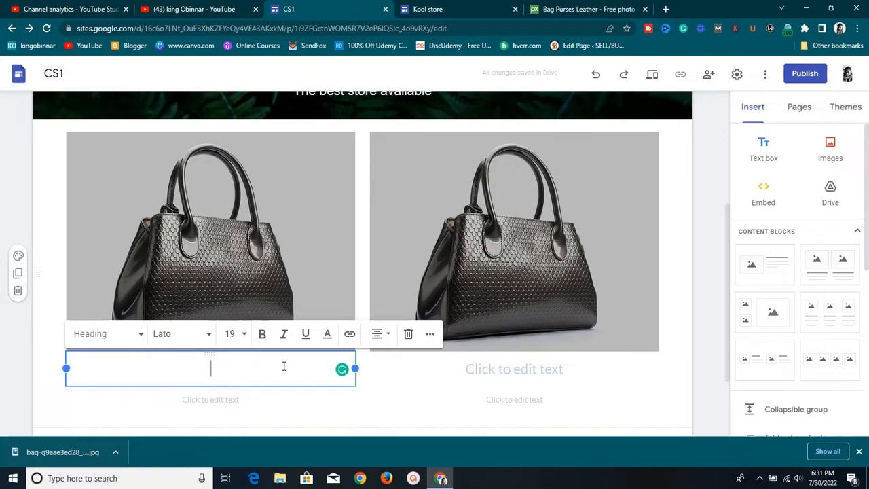
pyautogui.write('Th')
pyautogui.click(240, 399)
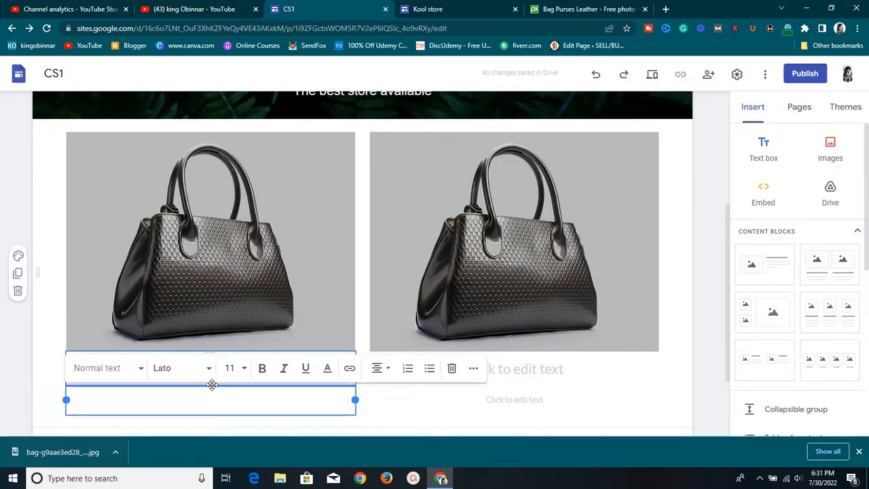
# Delete the empty text line under the left bag image
pyautogui.moveTo(212, 384); pyautogui.dragTo(201, 316)
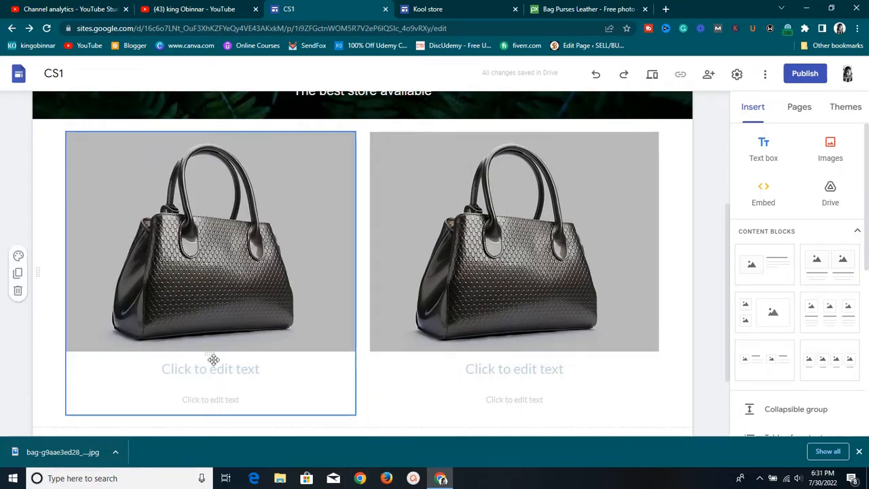
pyautogui.click(209, 397)
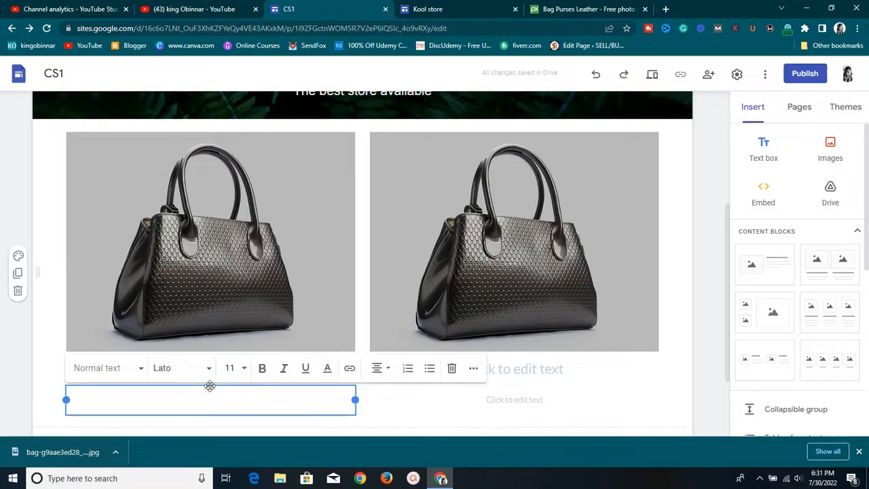
pyautogui.moveTo(210, 385); pyautogui.dragTo(210, 366)
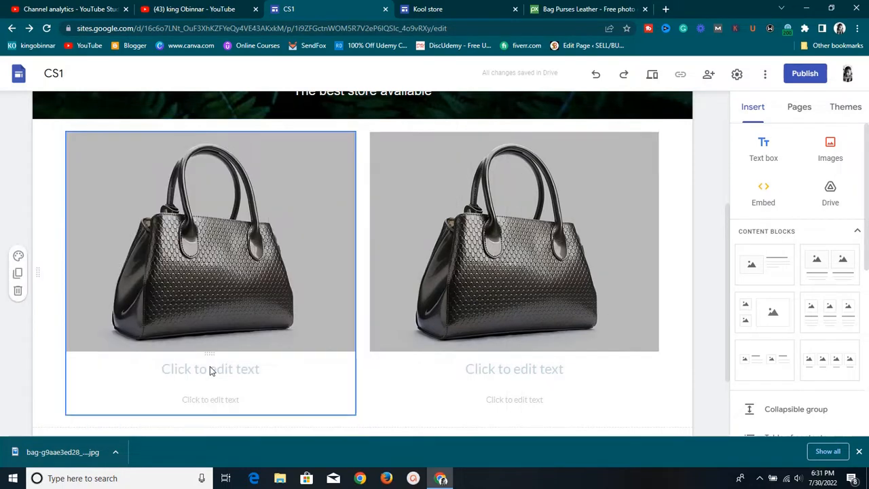
pyautogui.click(201, 404)
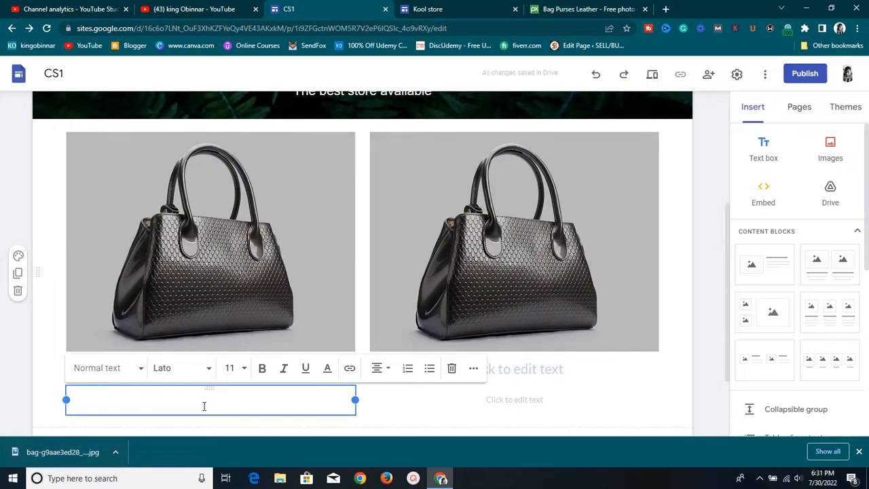
pyautogui.click(450, 371)
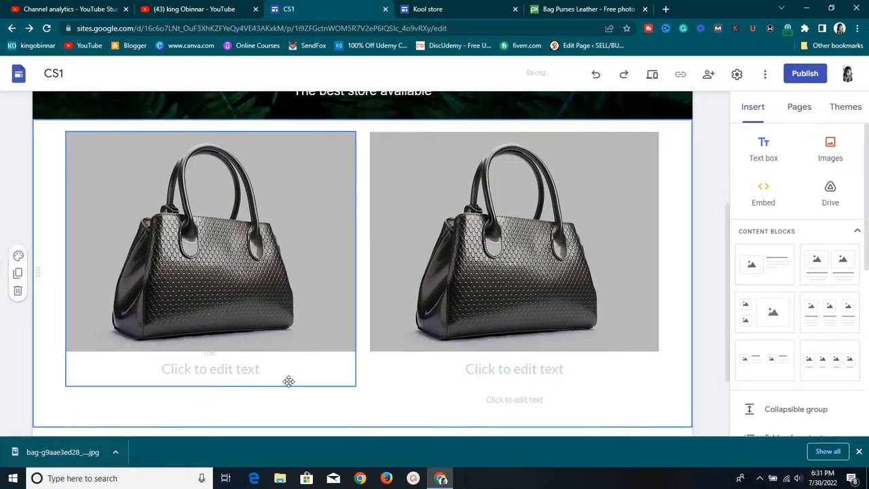
# Caption the left bag heading '$100 / N60,000'
pyautogui.click(241, 375)
pyautogui.click(242, 371)
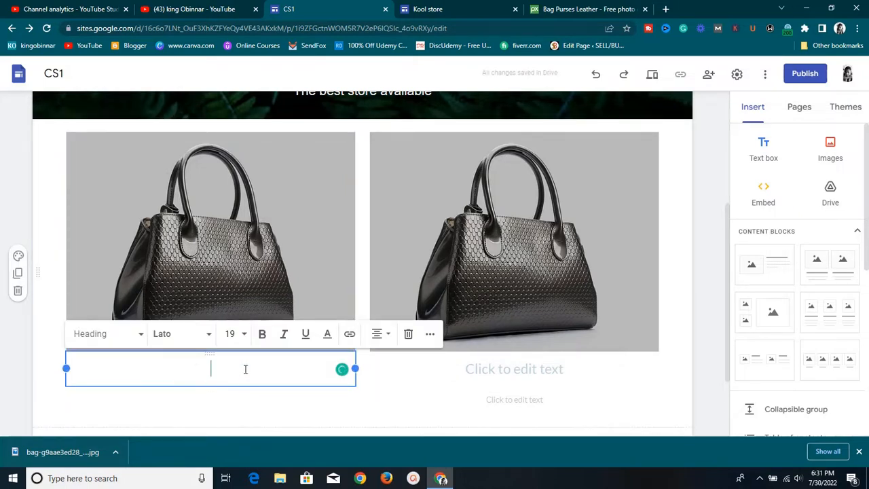
pyautogui.write('$100')
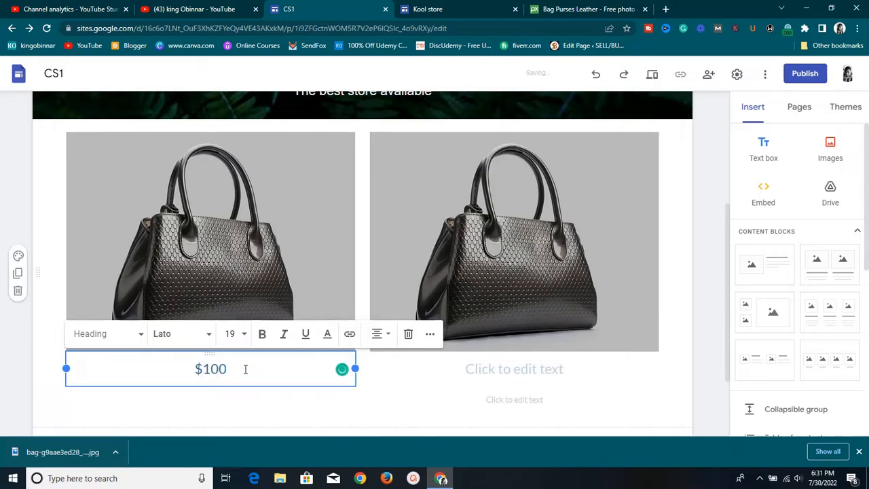
pyautogui.write(' /')
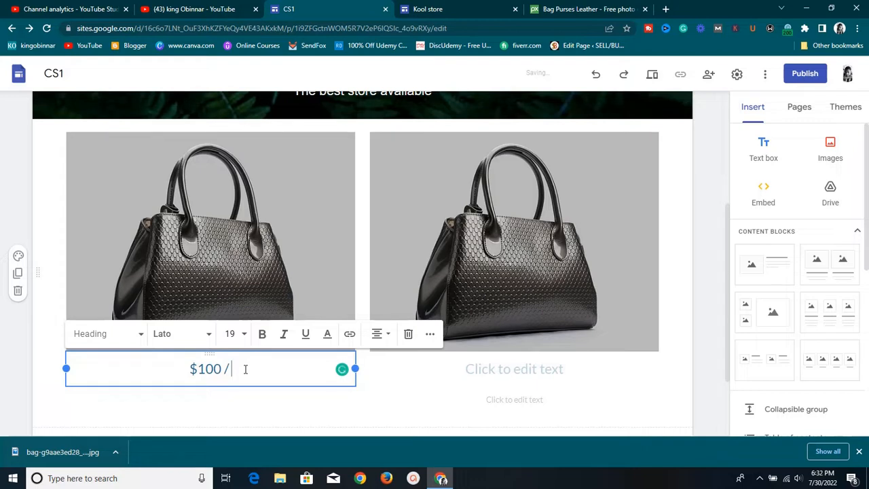
pyautogui.write(' n')
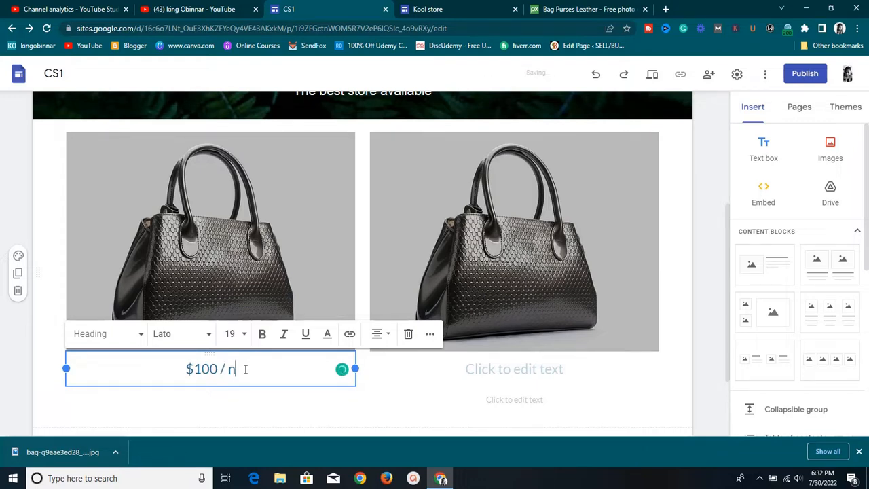
pyautogui.press('BackSpace')
pyautogui.write('N')
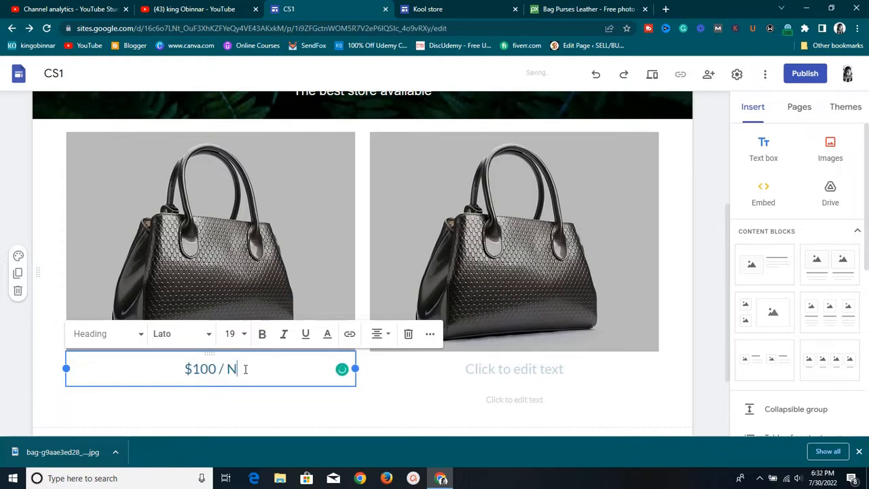
pyautogui.write('60,00')
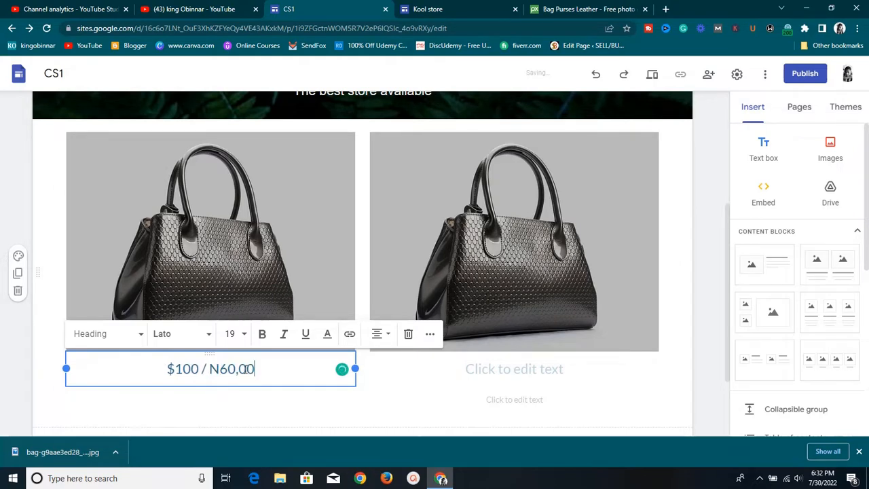
pyautogui.write('0')
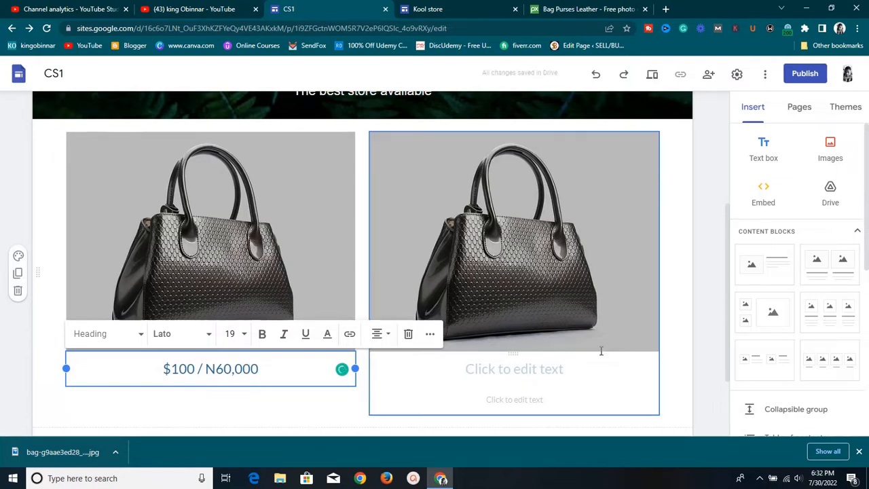
# Delete the empty text line under the right bag image
pyautogui.click(581, 417)
pyautogui.click(568, 402)
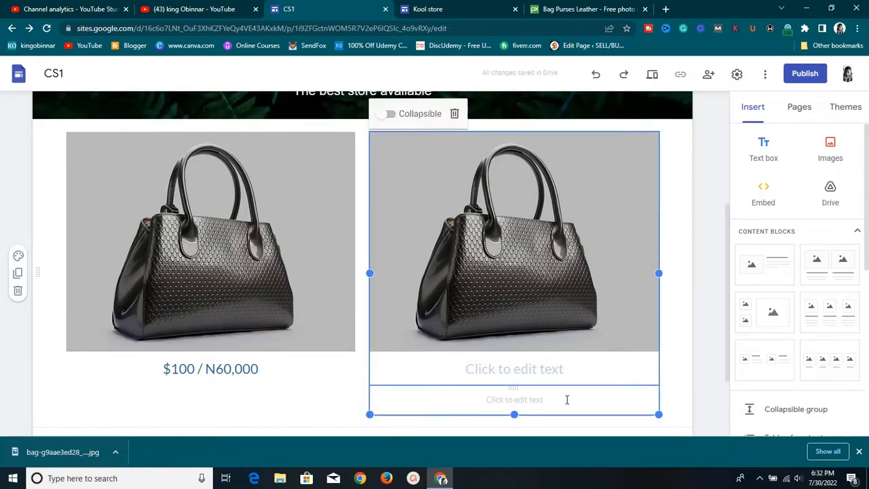
pyautogui.rightClick(548, 399)
pyautogui.click(509, 404)
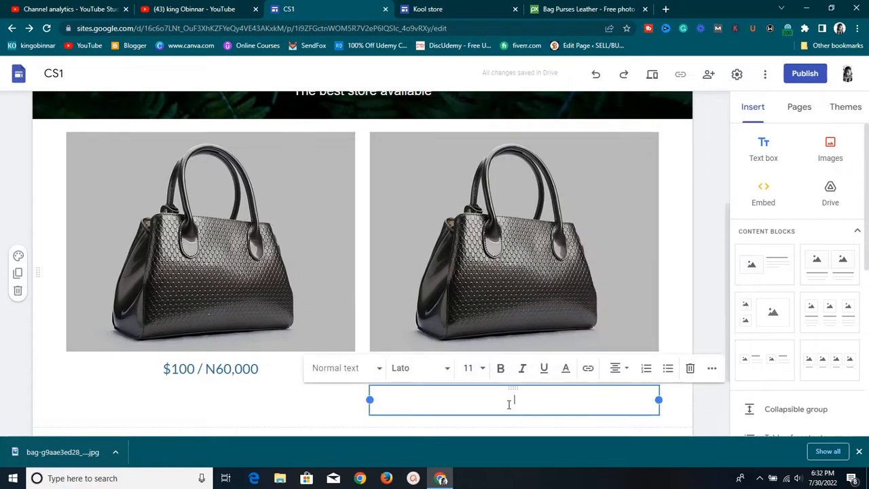
pyautogui.click(690, 368)
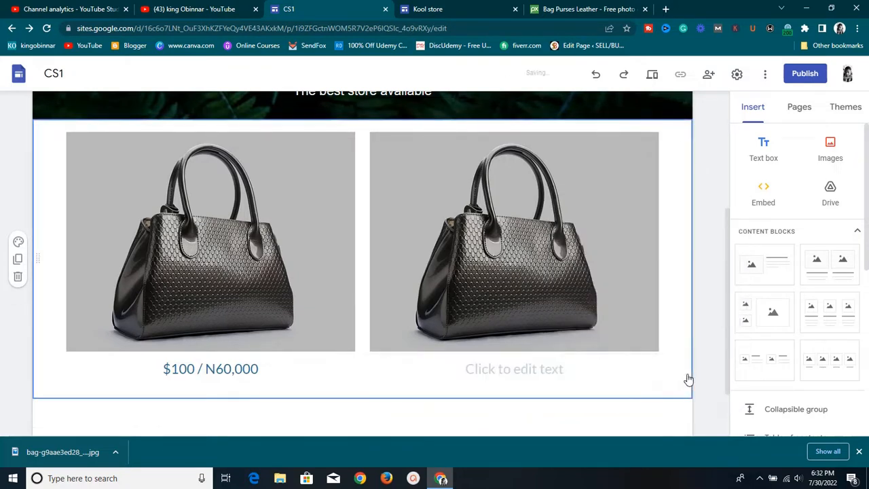
# Caption the right bag heading '$200 / N120,000'
pyautogui.click(497, 378)
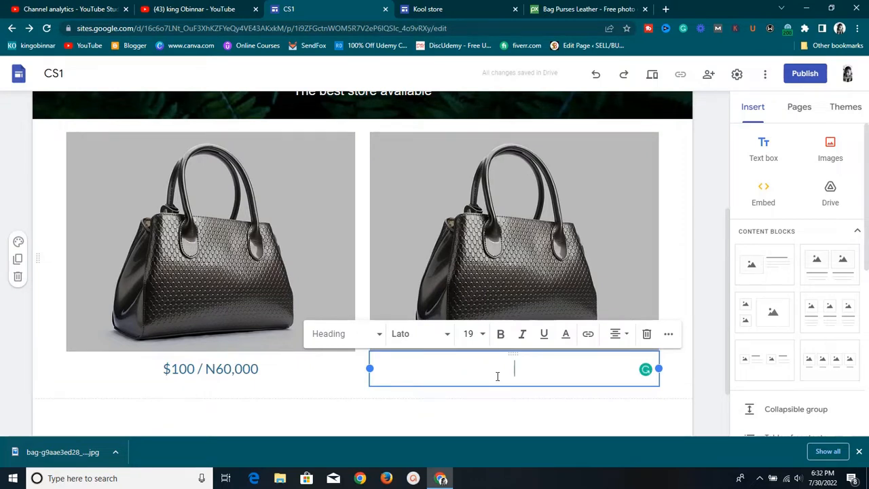
pyautogui.write('$1')
pyautogui.press('BackSpace')
pyautogui.write('200 ')
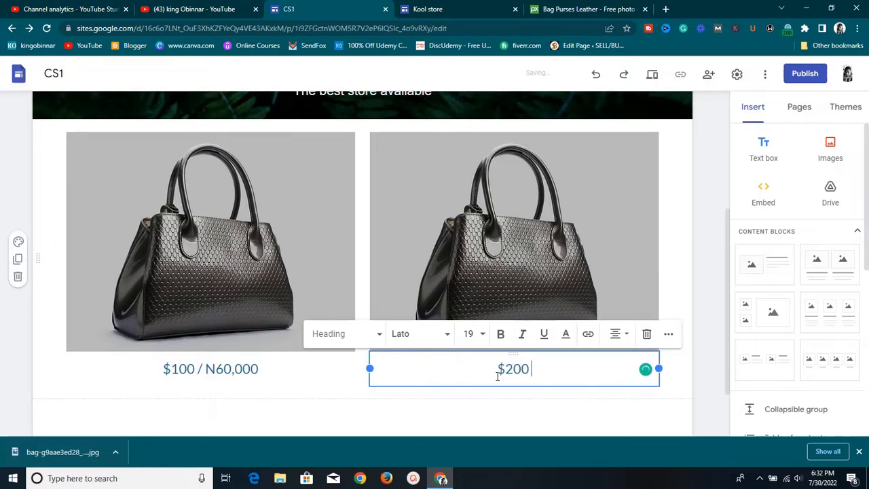
pyautogui.write('/ N')
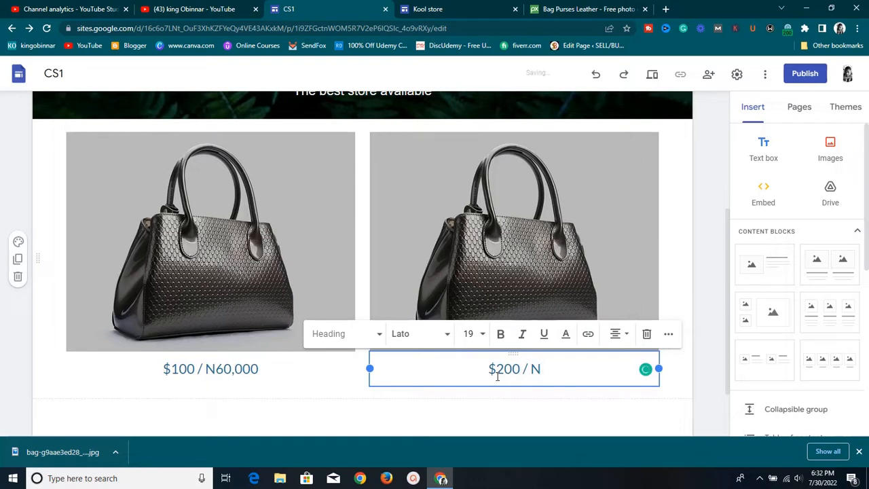
pyautogui.write('120')
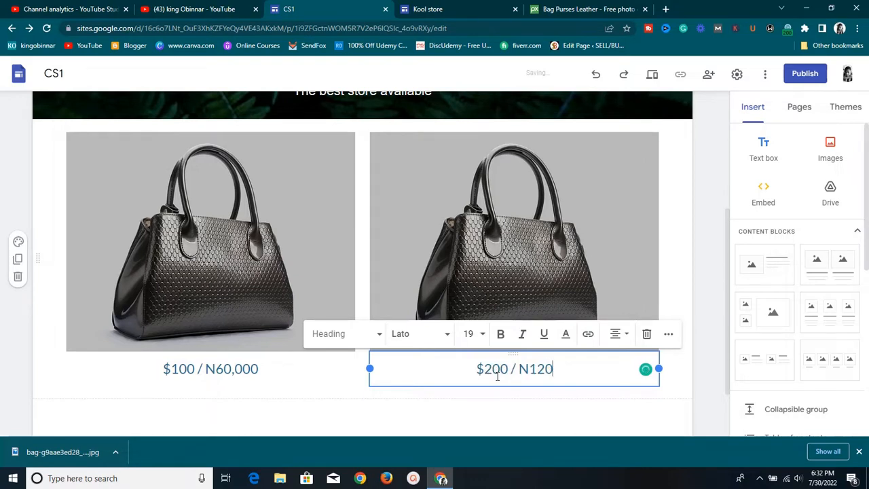
pyautogui.write(',000')
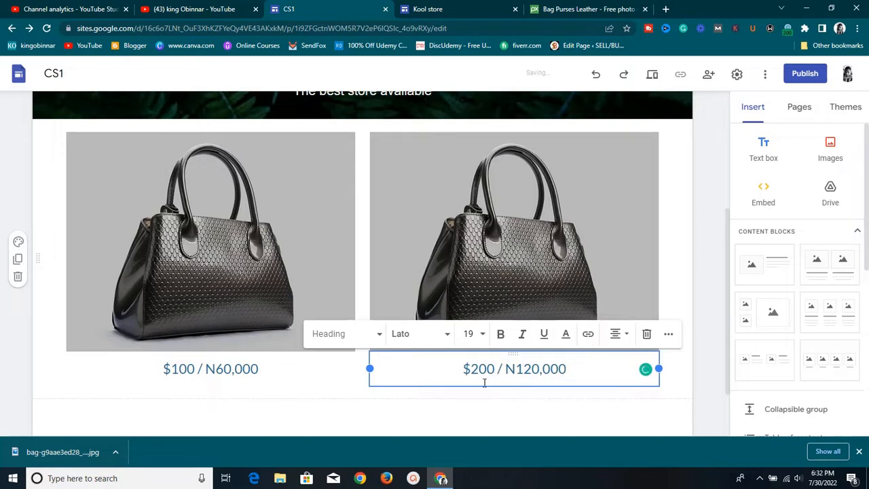
pyautogui.click(345, 405)
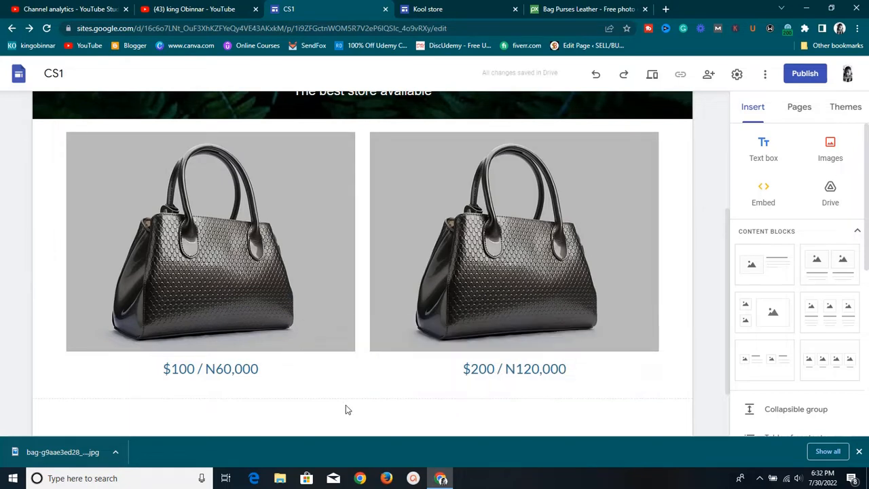
# Duplicate the priced bag row, check the copies, and open the site preview
pyautogui.click(19, 261)
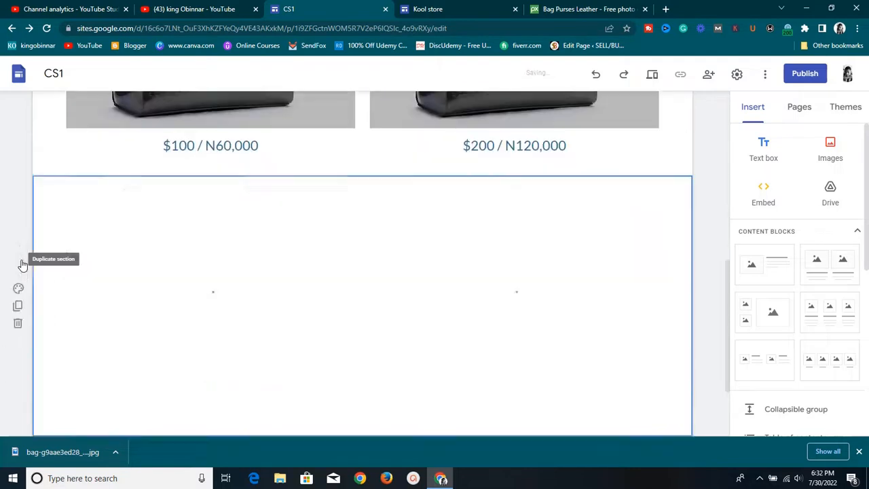
pyautogui.click(20, 274)
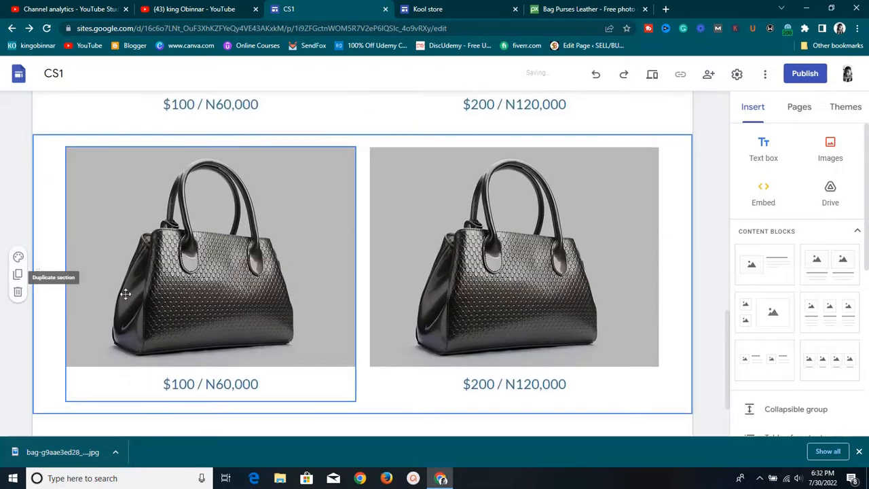
pyautogui.scroll(6, 329, 255)
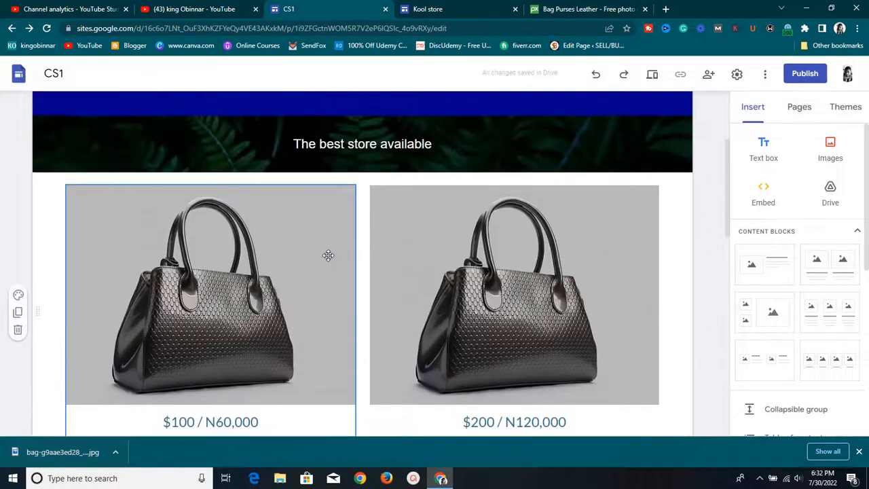
pyautogui.scroll(-2, 326, 255)
pyautogui.scroll(-3, 325, 260)
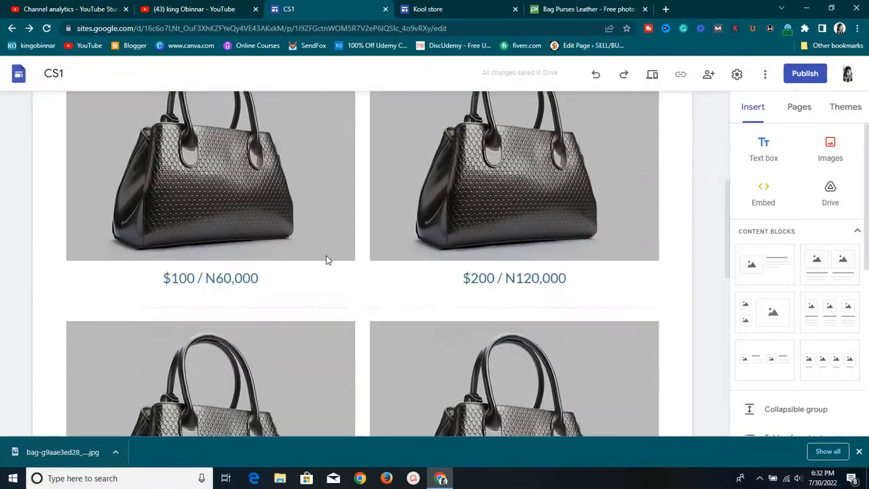
pyautogui.scroll(1, 326, 260)
pyautogui.scroll(-2, 326, 260)
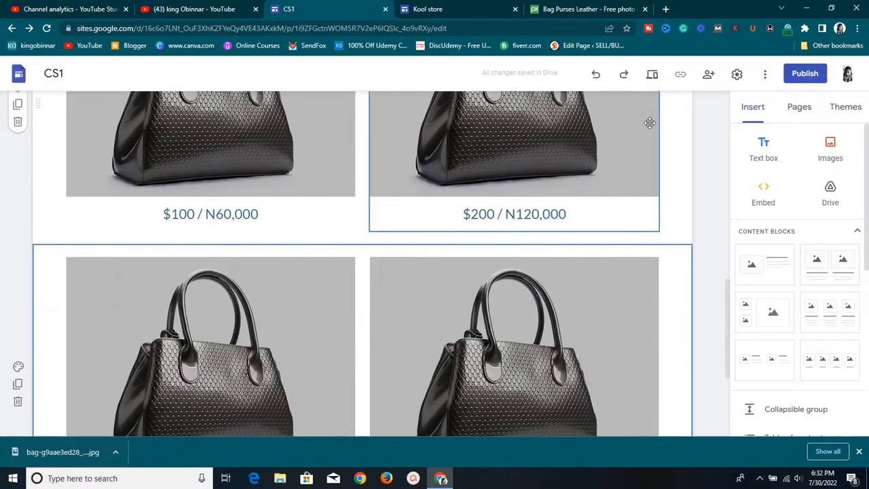
pyautogui.click(652, 76)
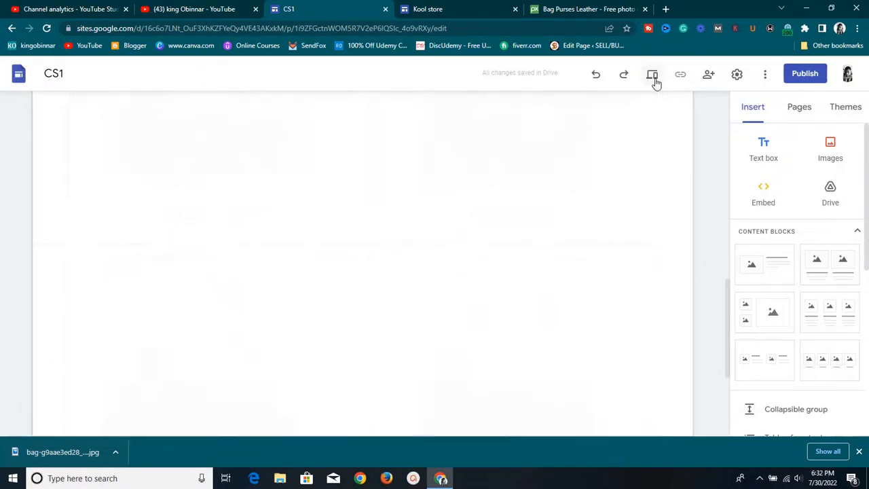
# Review the Cool Store 1 preview at desktop and phone widths, then exit preview
pyautogui.scroll(-6, 481, 265)
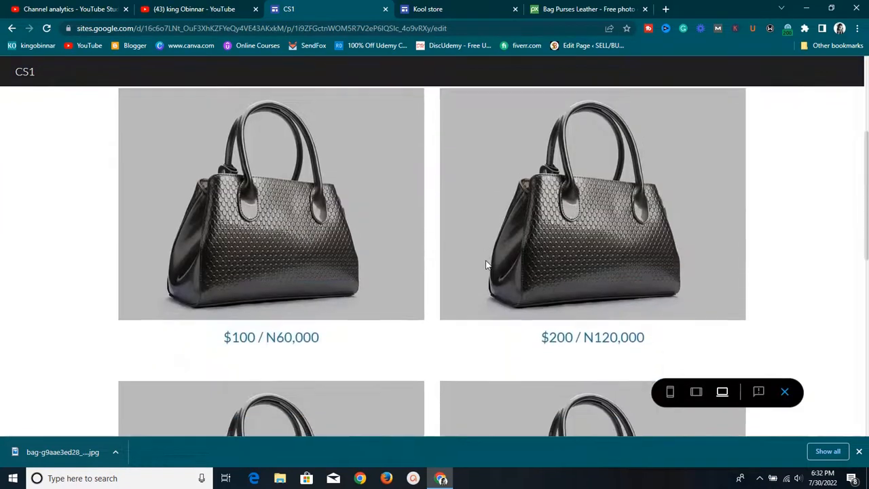
pyautogui.scroll(6, 486, 260)
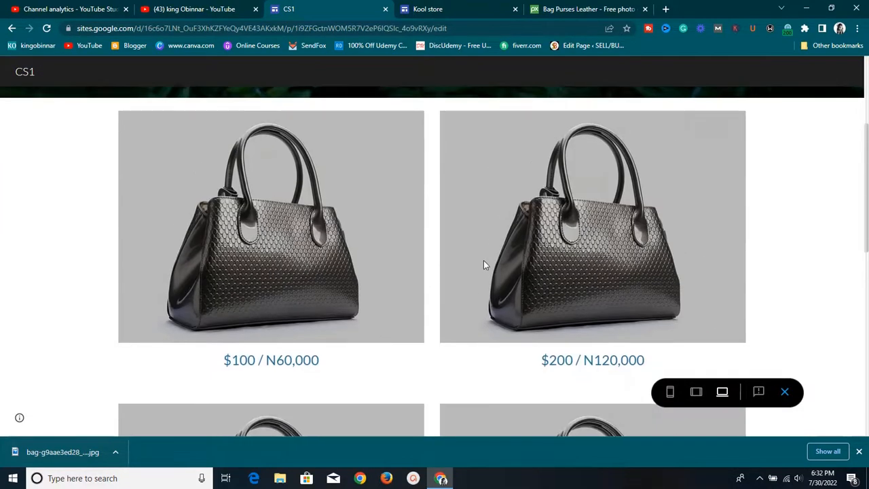
pyautogui.scroll(-6, 482, 272)
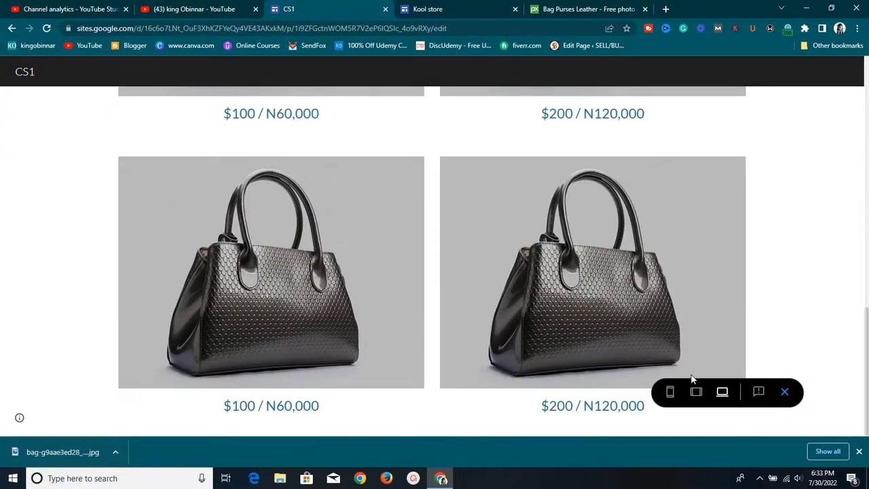
pyautogui.click(669, 392)
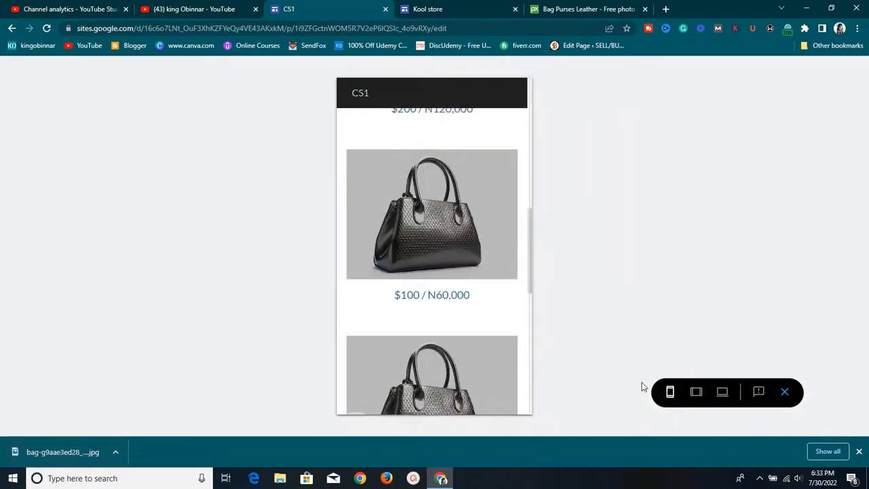
pyautogui.scroll(5, 404, 245)
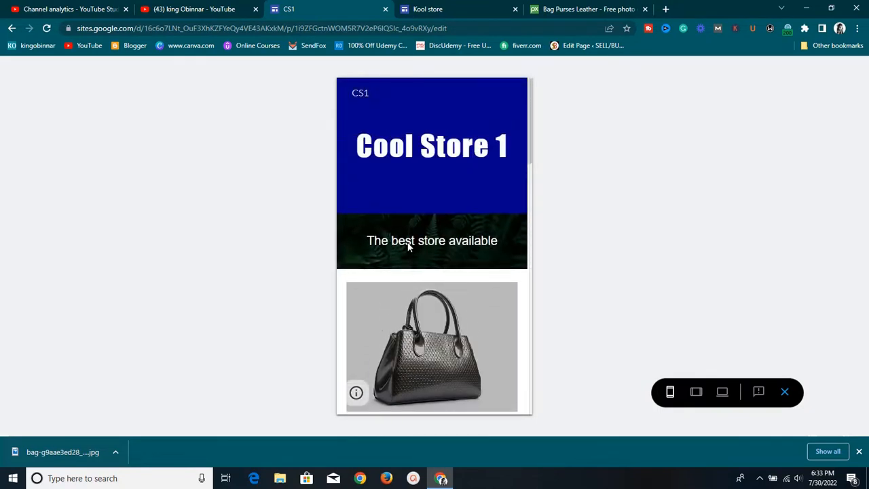
pyautogui.scroll(-6, 408, 248)
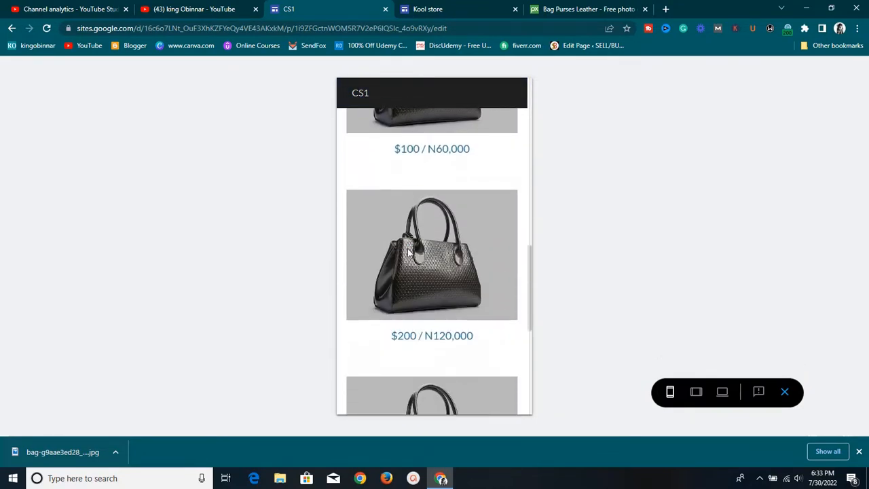
pyautogui.scroll(2, 407, 249)
pyautogui.click(783, 392)
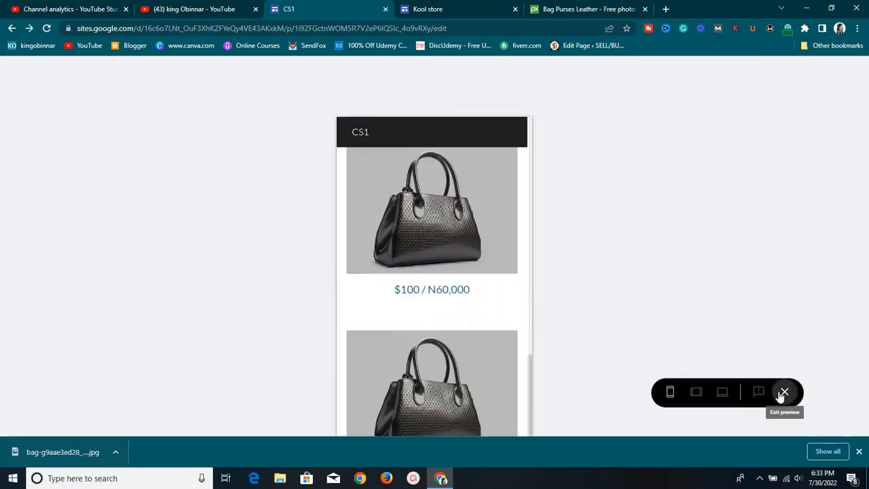
pyautogui.scroll(-3, 468, 293)
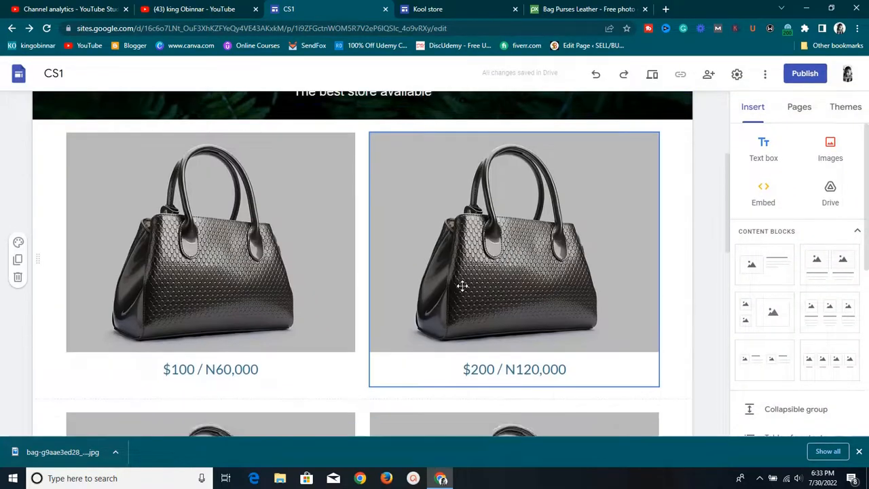
pyautogui.scroll(-5, 462, 286)
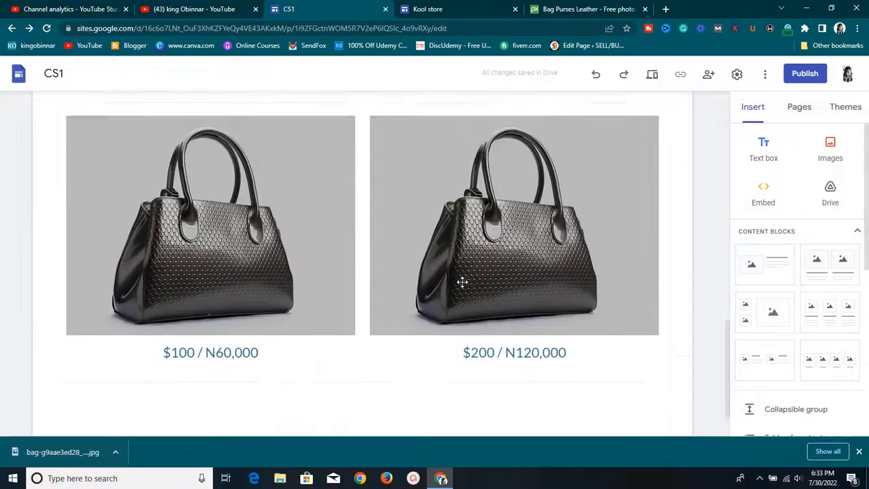
pyautogui.scroll(-2, 461, 282)
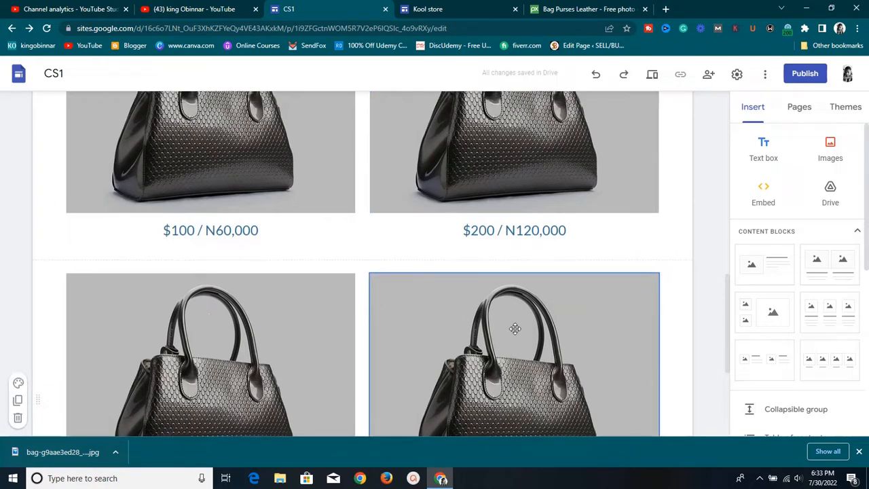
pyautogui.scroll(-4, 516, 329)
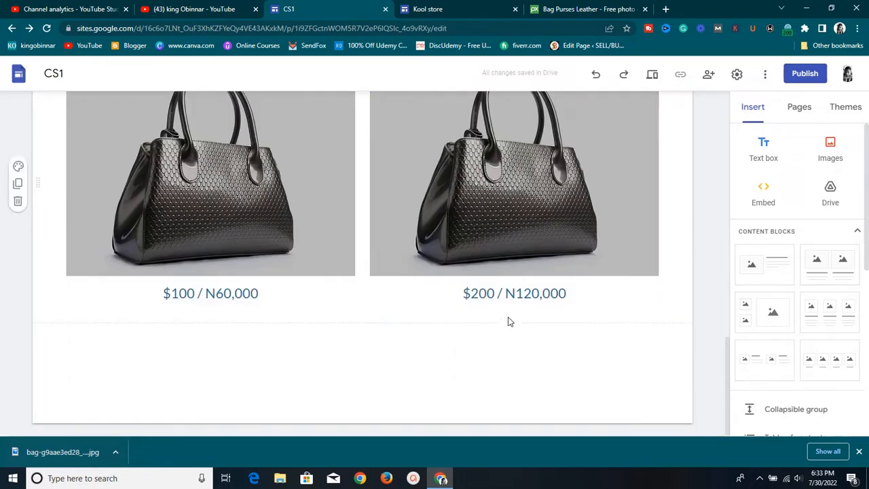
pyautogui.scroll(4, 510, 321)
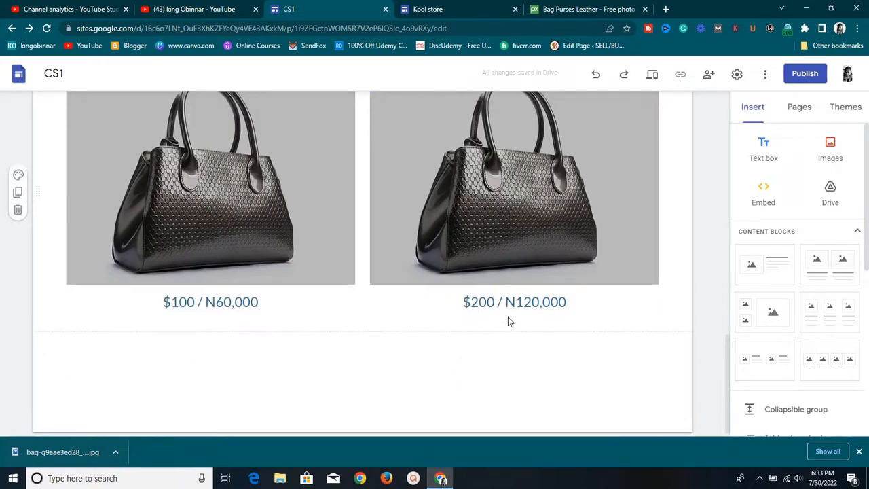
pyautogui.scroll(5, 508, 319)
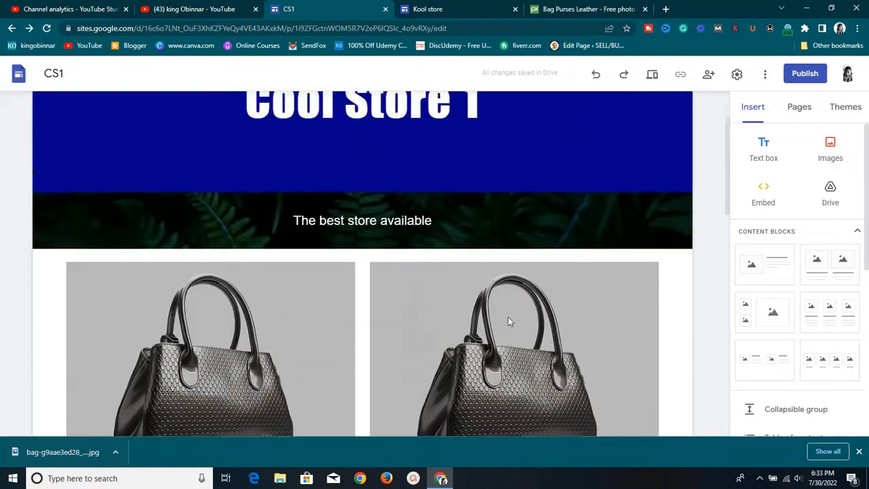
pyautogui.scroll(-1, 524, 408)
pyautogui.scroll(-3, 529, 429)
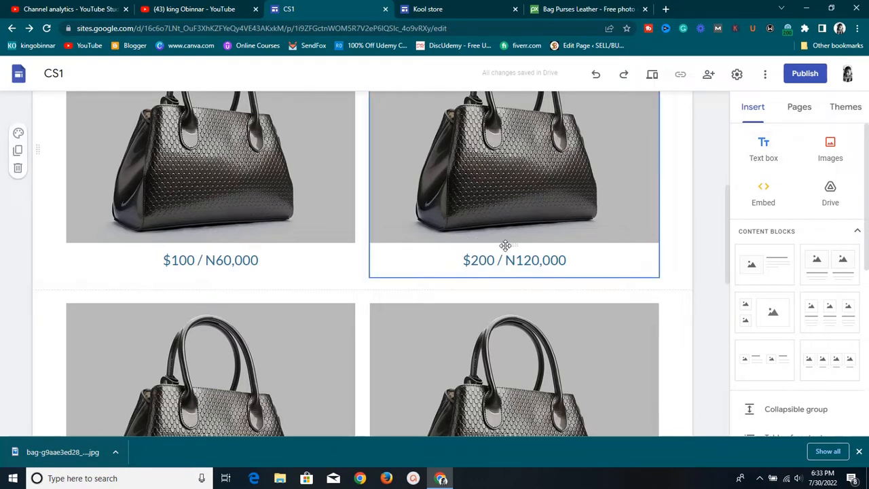
# Insert a text box and move it under the $200 / N120,000 bag
pyautogui.click(778, 165)
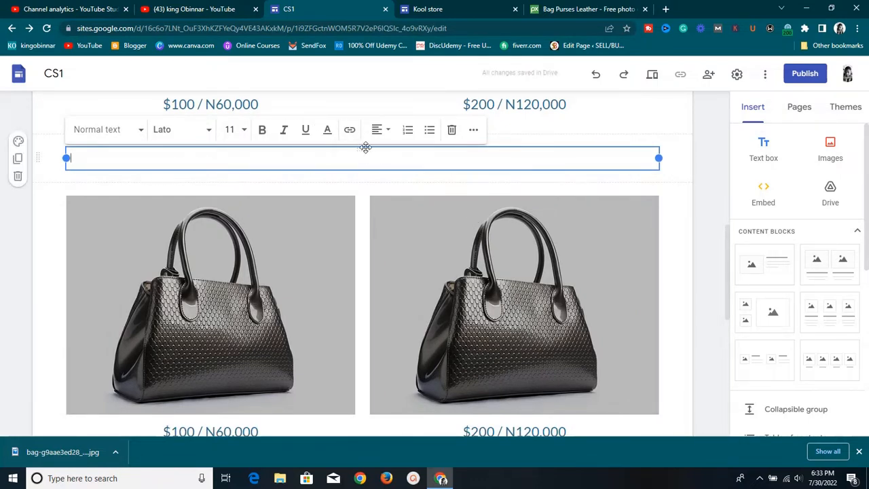
pyautogui.click(489, 135)
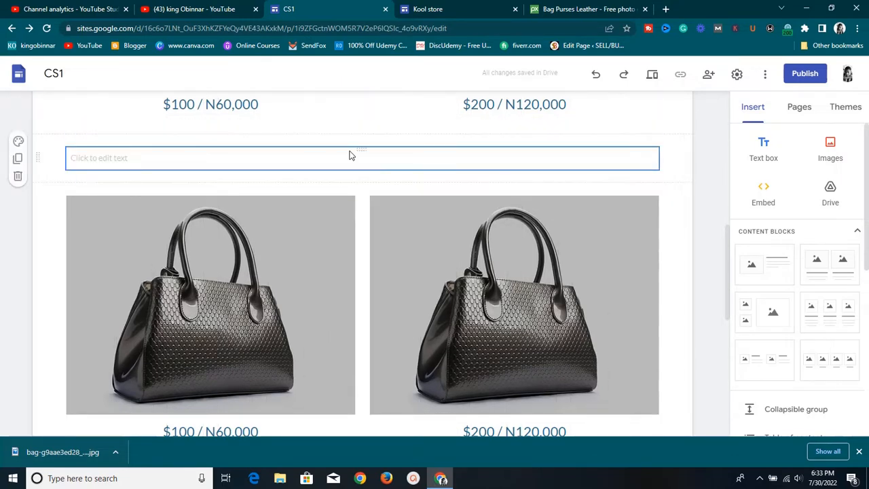
pyautogui.moveTo(364, 149); pyautogui.dragTo(503, 315)
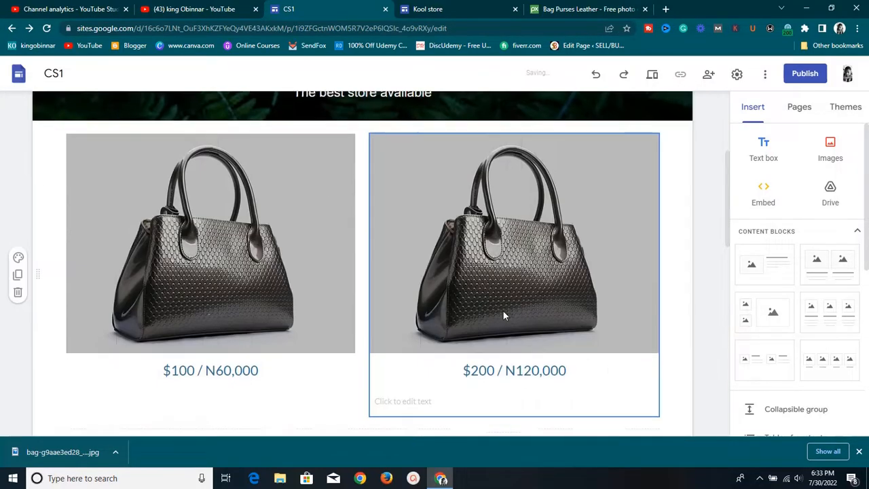
# Type 'This is a good bag to use everyday' in it and centre-align it
pyautogui.click(445, 405)
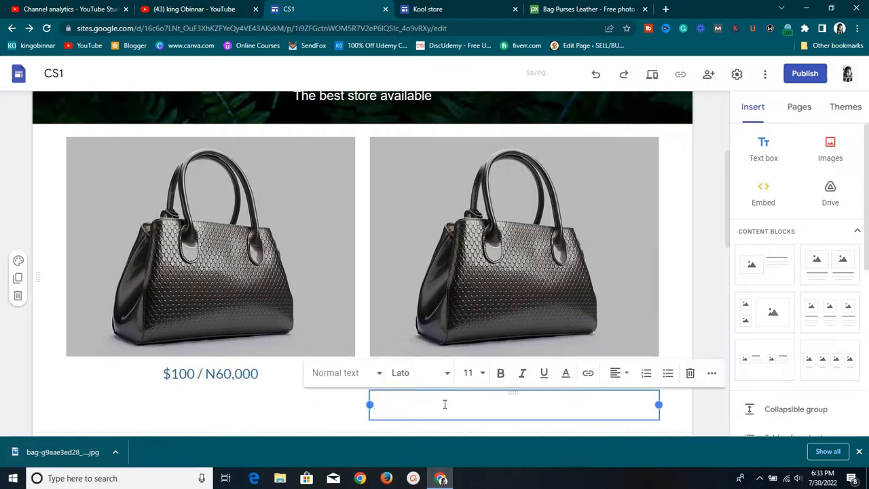
pyautogui.write('$')
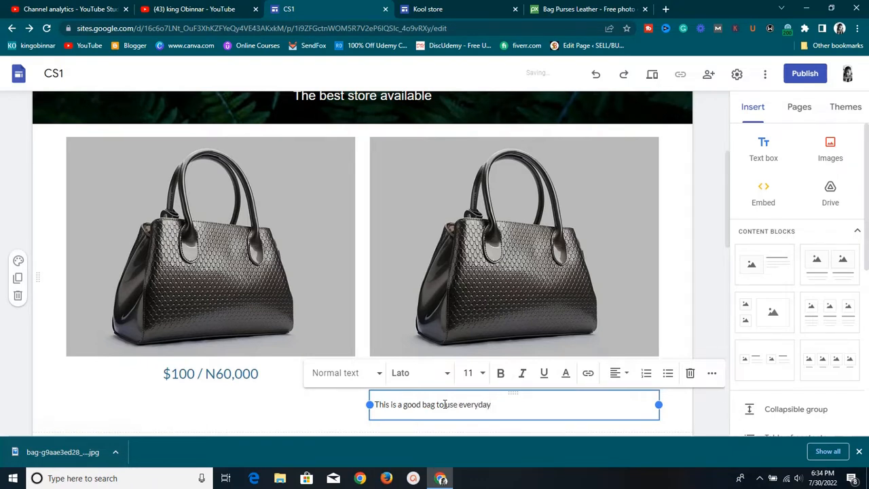
pyautogui.click(614, 376)
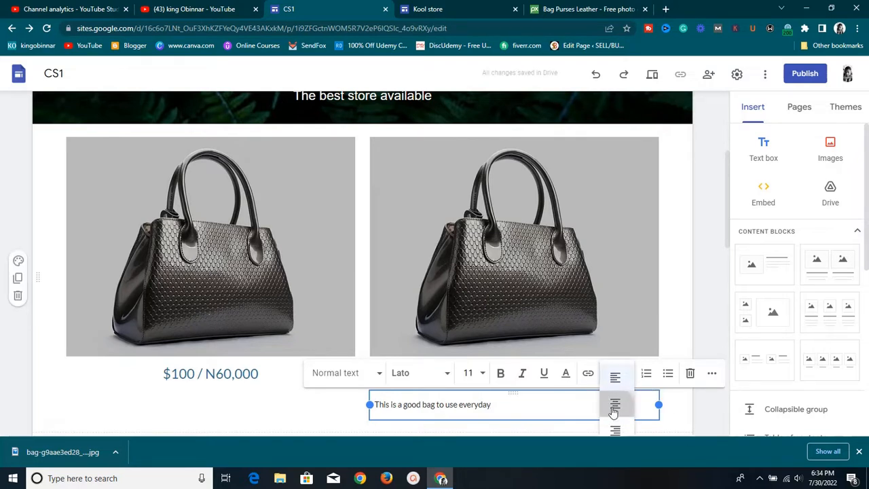
pyautogui.click(614, 407)
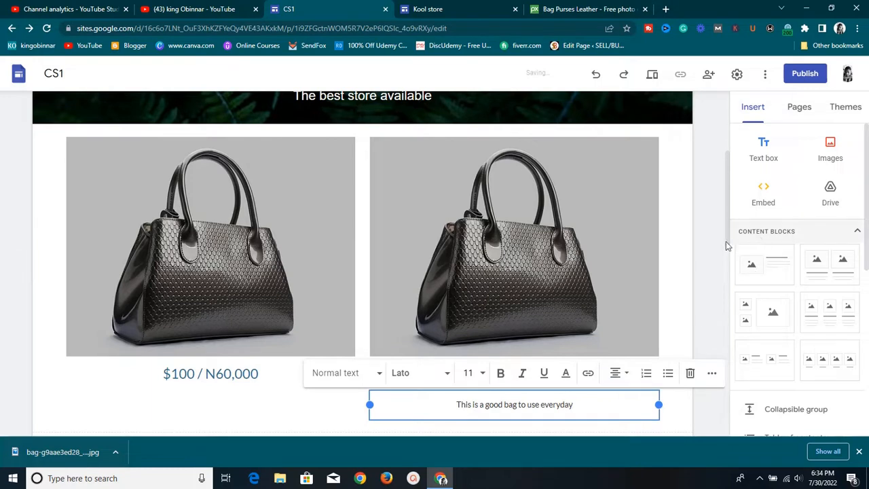
pyautogui.scroll(-2, 654, 319)
pyautogui.scroll(1, 645, 328)
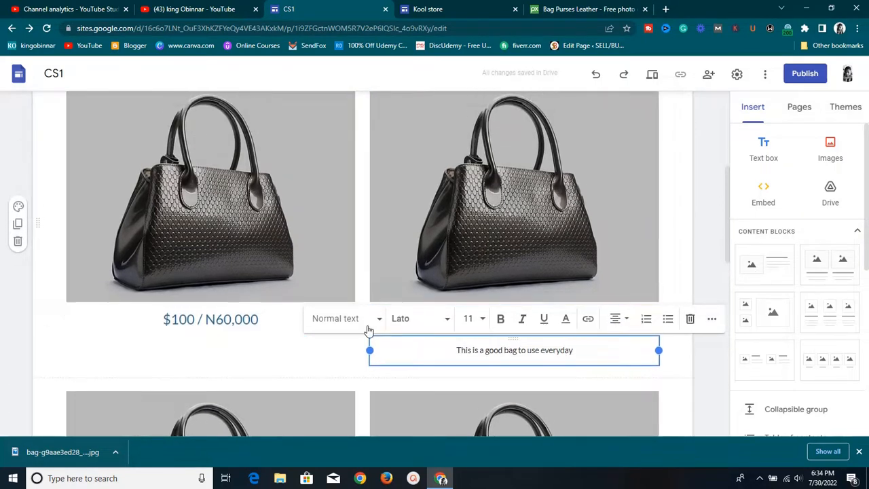
# Delete the bag description text box and open a new browser tab
pyautogui.click(689, 319)
pyautogui.scroll(-3, 143, 275)
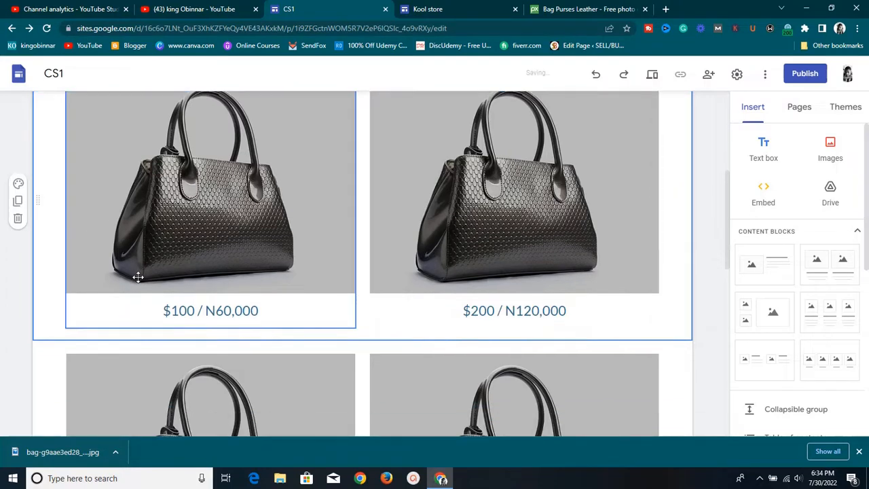
pyautogui.scroll(5, 163, 251)
pyautogui.scroll(1, 163, 252)
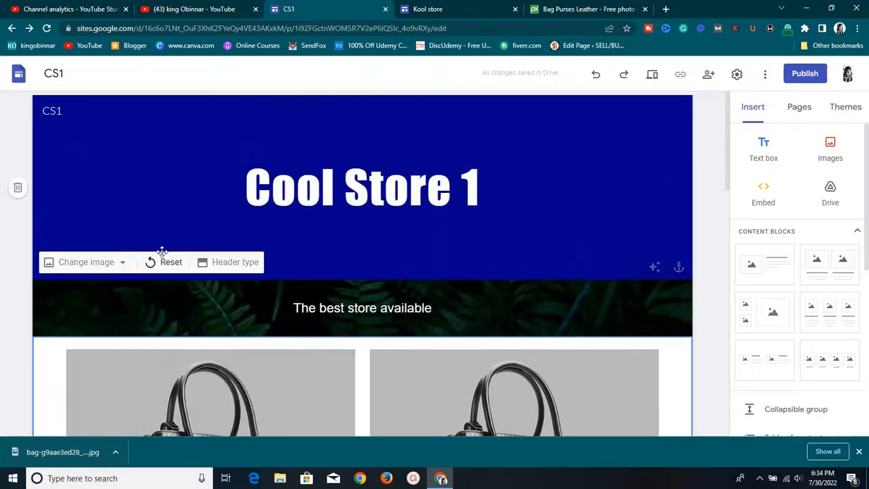
pyautogui.click(666, 9)
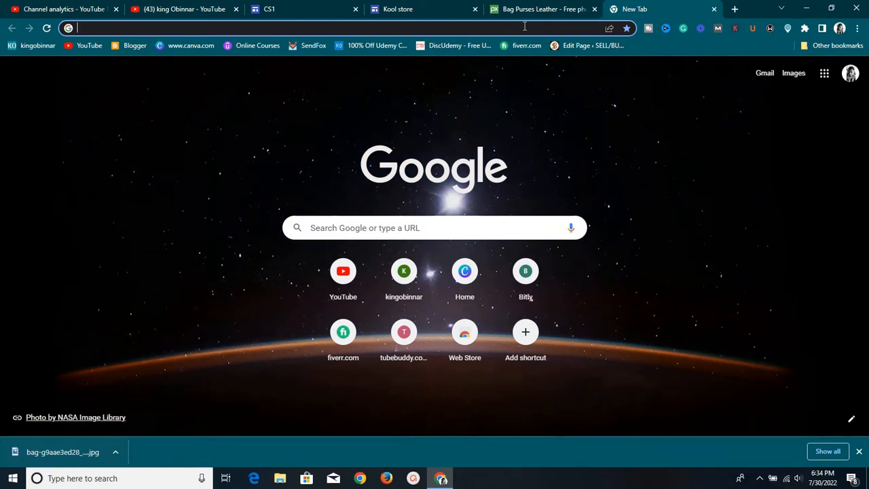
# Load the Flutterwave website, dismiss the cookie notice and go to sign-in
pyautogui.write('flu')
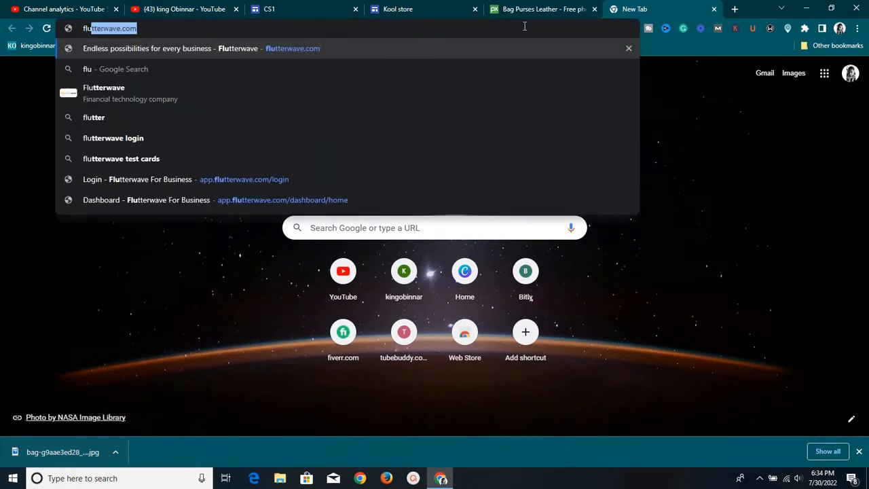
pyautogui.press('Return')
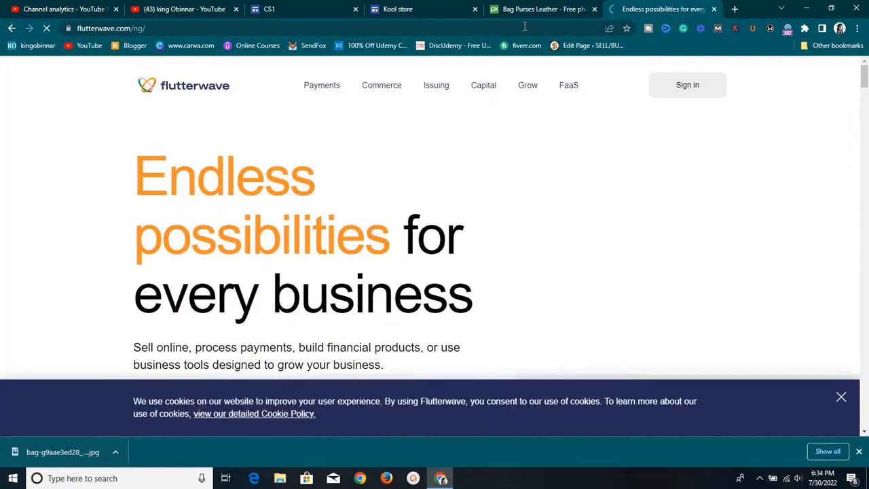
pyautogui.click(841, 397)
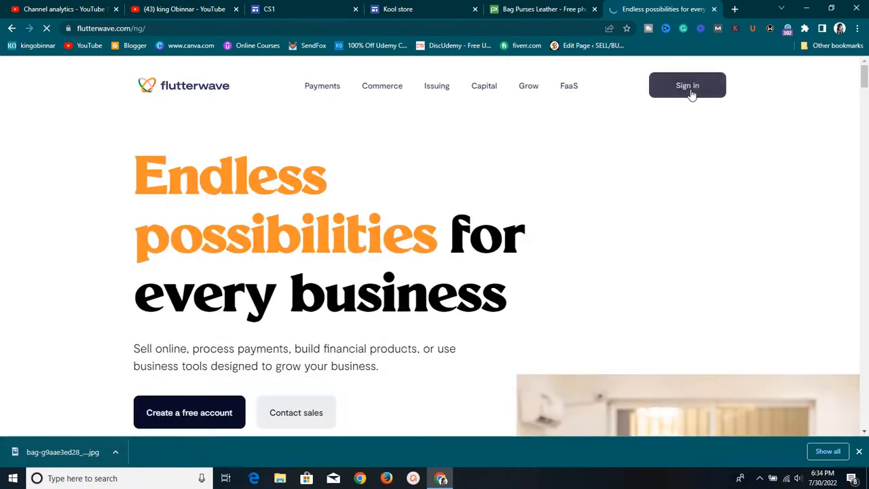
pyautogui.click(687, 86)
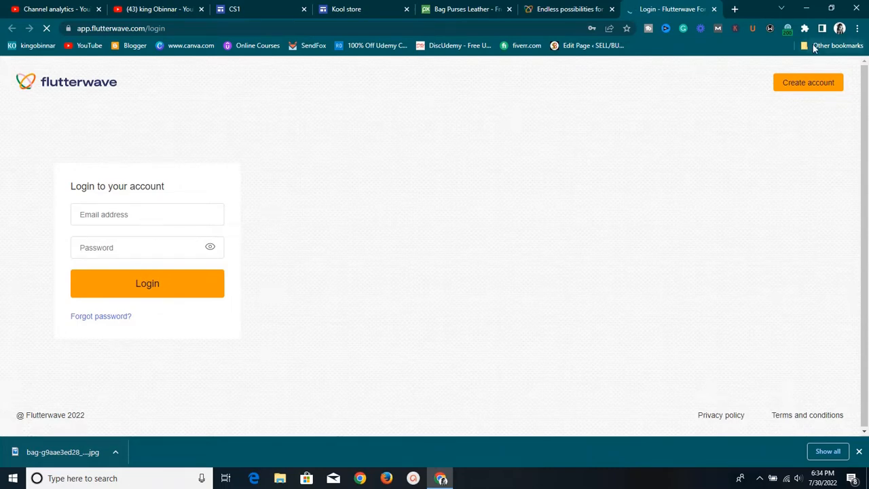
# Log in with the saved account e-mail and password, then return to the homepage tab
pyautogui.click(147, 214)
pyautogui.click(163, 278)
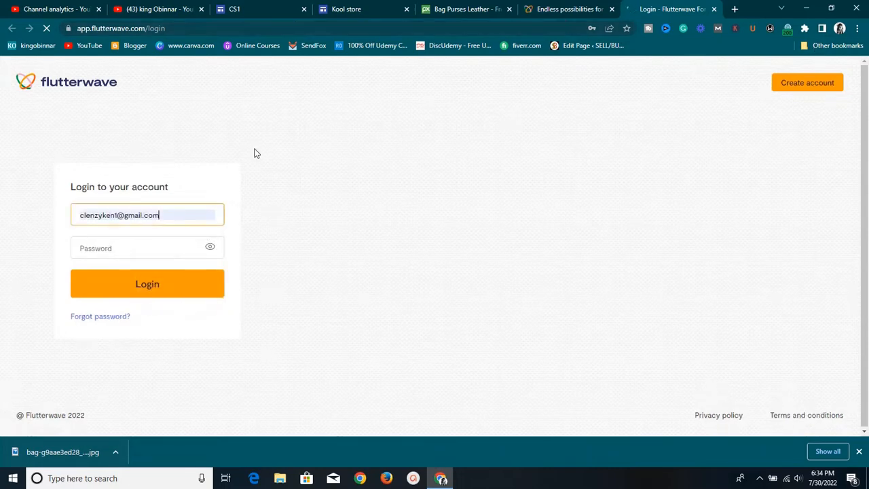
pyautogui.click(102, 285)
pyautogui.click(119, 246)
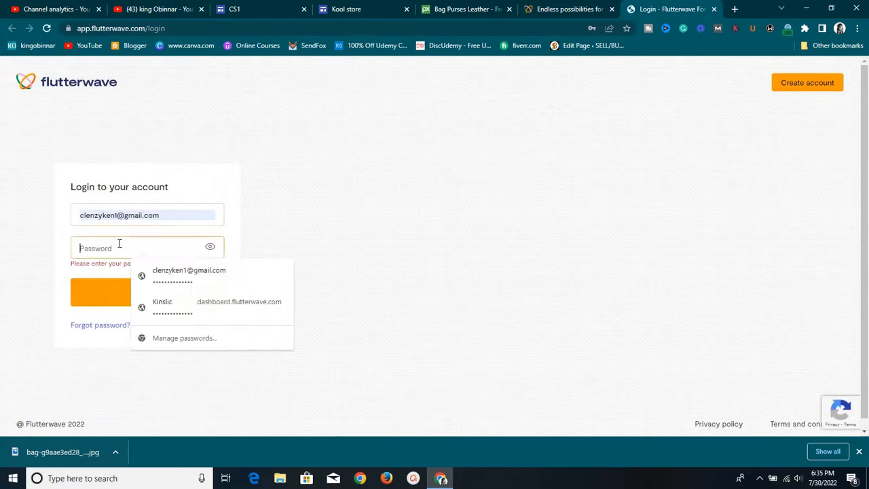
pyautogui.click(134, 279)
pyautogui.click(134, 275)
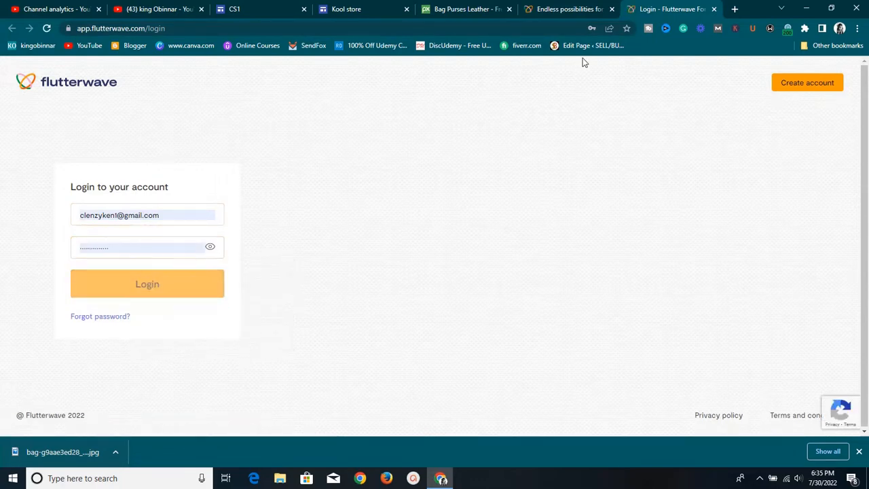
pyautogui.click(577, 9)
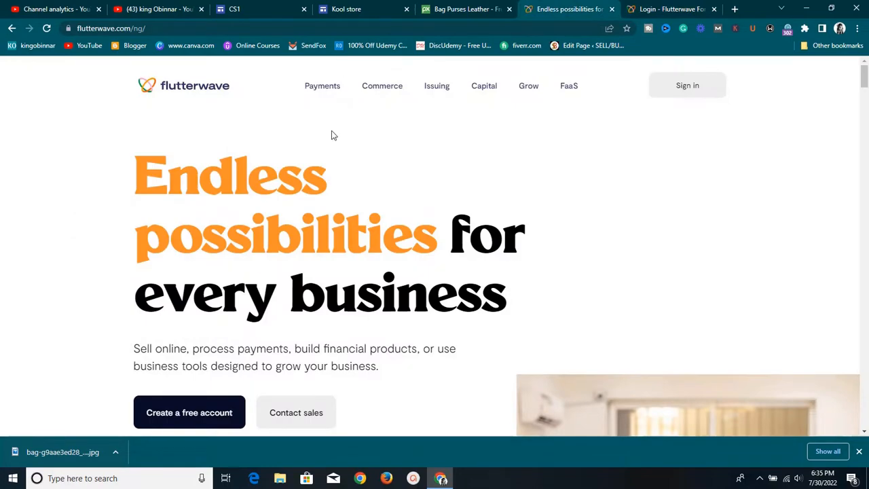
pyautogui.scroll(-15, 331, 139)
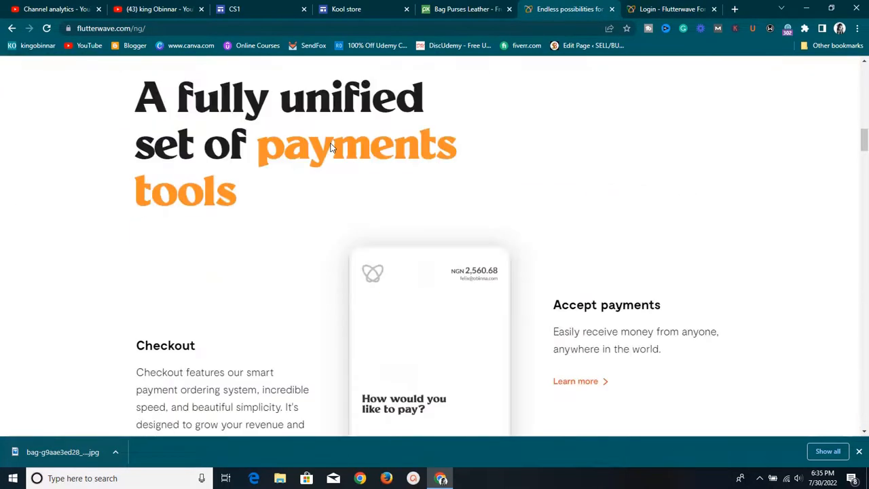
pyautogui.scroll(-15, 331, 146)
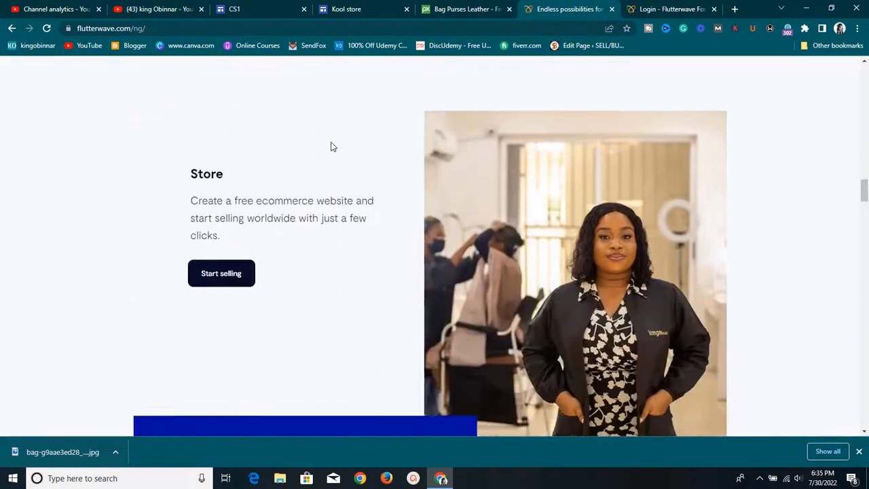
pyautogui.scroll(-7, 332, 146)
pyautogui.scroll(8, 333, 144)
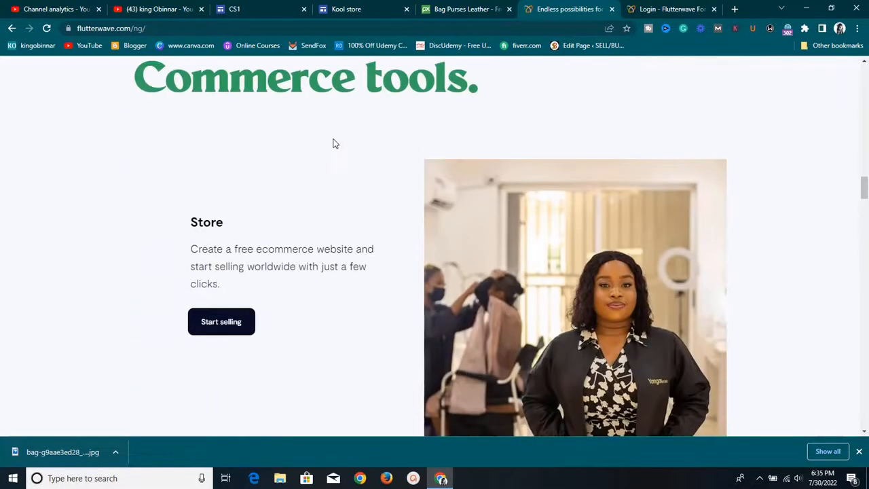
pyautogui.scroll(8, 333, 143)
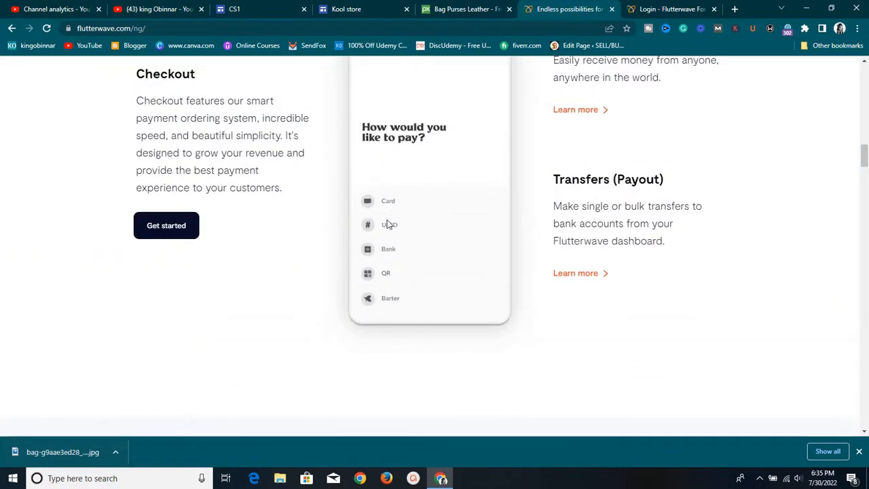
pyautogui.scroll(1, 386, 274)
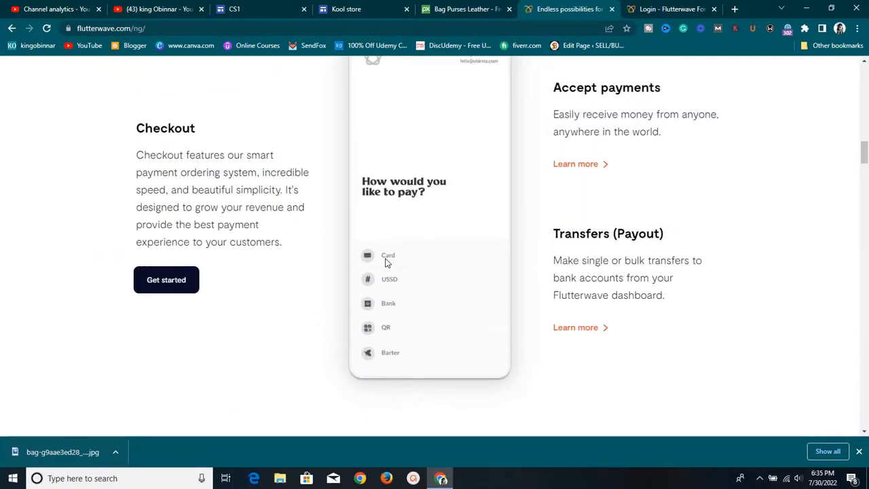
pyautogui.scroll(4, 393, 262)
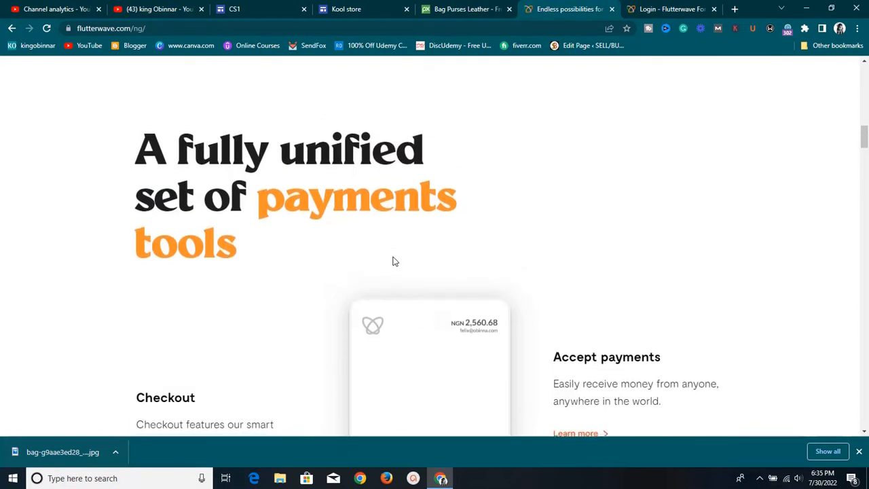
pyautogui.scroll(-4, 394, 260)
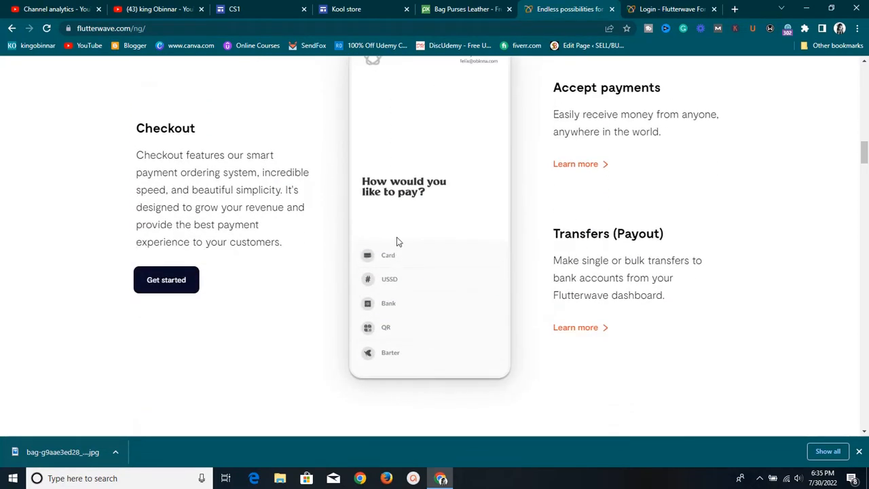
pyautogui.scroll(4, 398, 242)
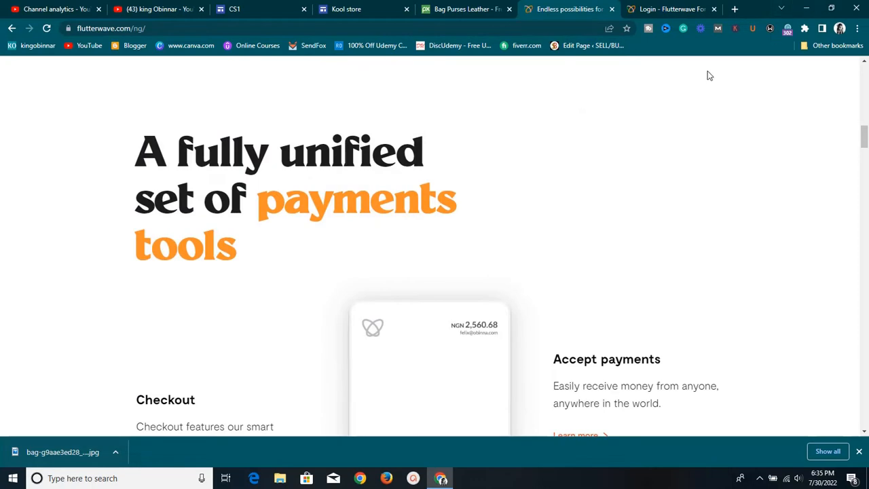
pyautogui.scroll(8, 445, 133)
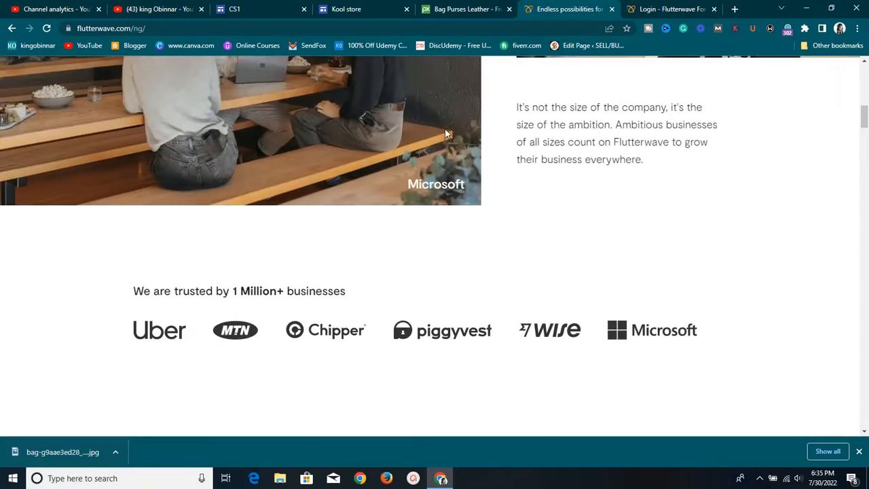
pyautogui.scroll(10, 446, 132)
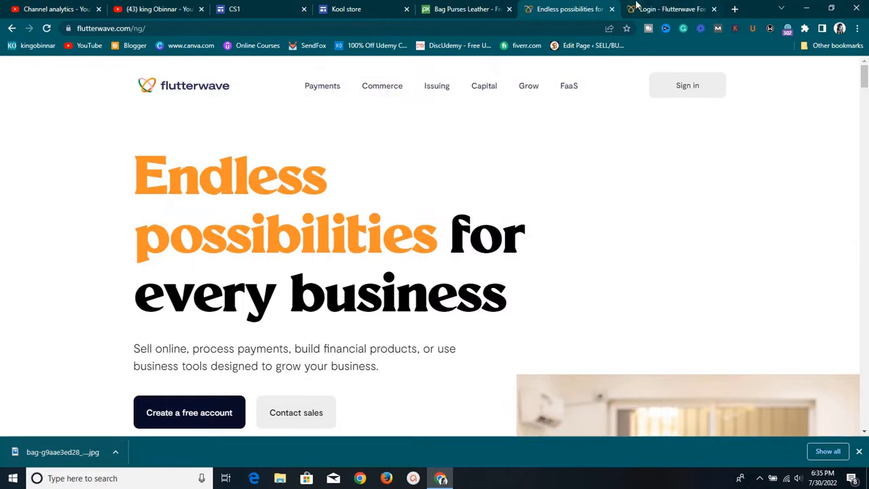
# Enter the business account and start a new Single charge link from Payments > Payment links
pyautogui.click(639, 8)
pyautogui.click(384, 228)
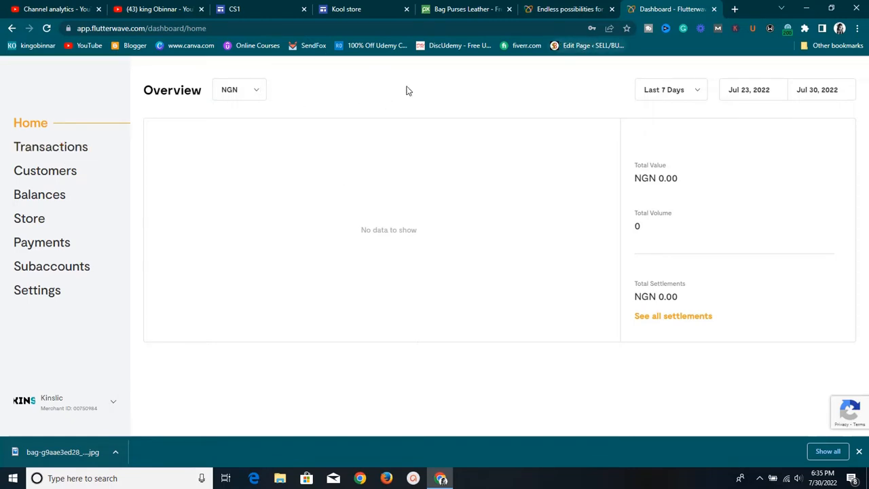
pyautogui.click(43, 246)
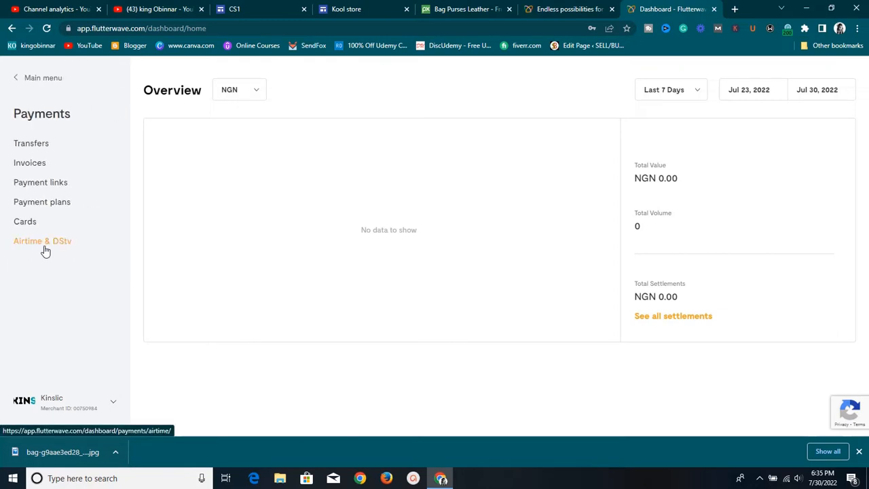
pyautogui.click(47, 190)
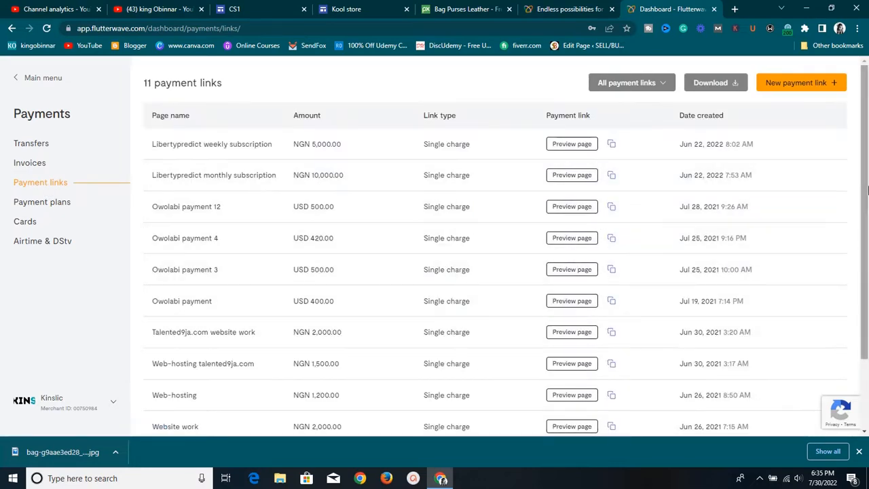
pyautogui.click(804, 87)
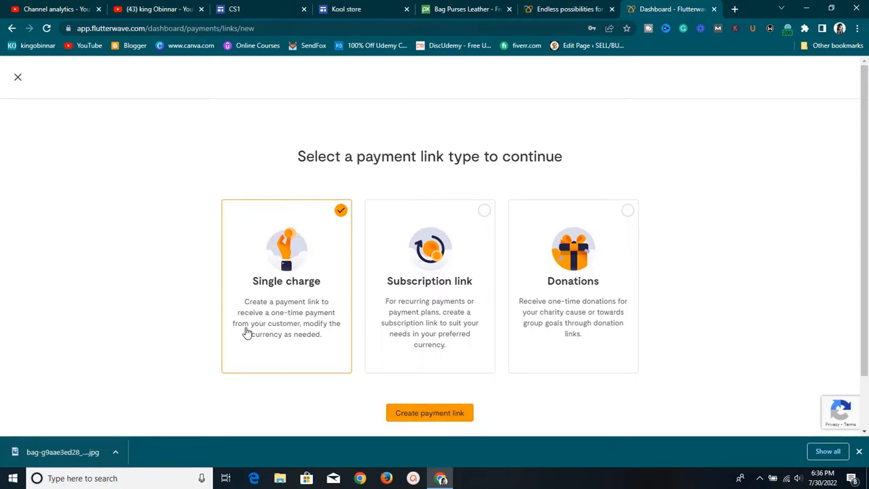
# Start a single-charge payment link named 'New bag' with the description 'This is a test'
pyautogui.click(413, 417)
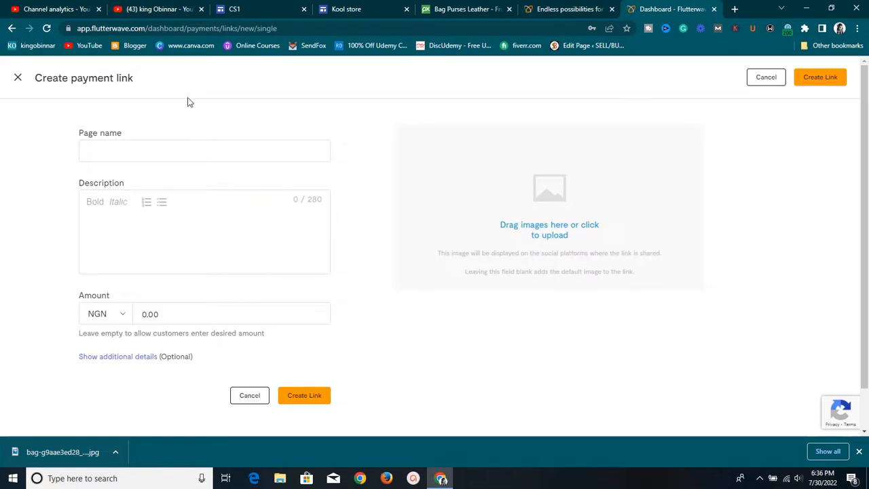
pyautogui.click(199, 150)
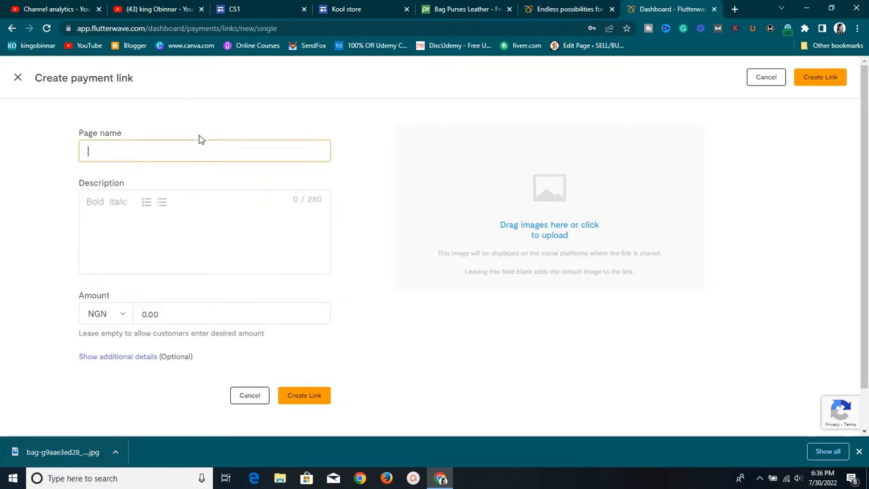
pyautogui.write('New bag')
pyautogui.click(164, 224)
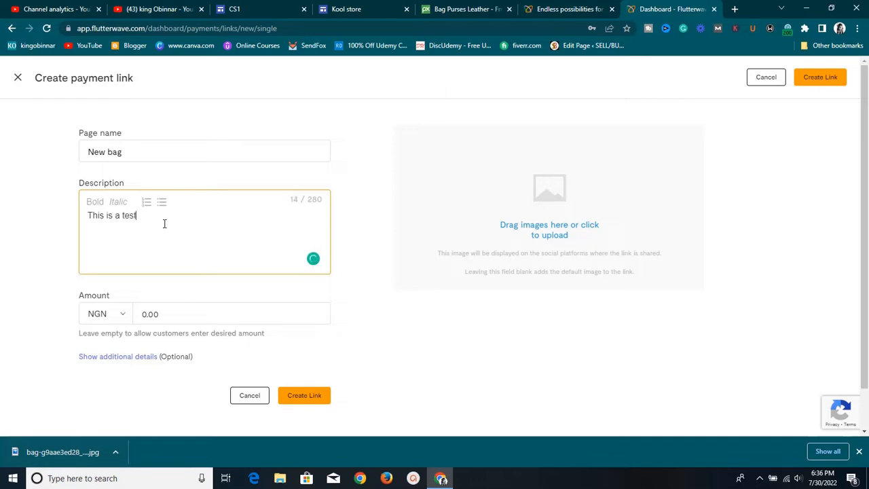
# Choose USD as the payment link's currency
pyautogui.click(119, 313)
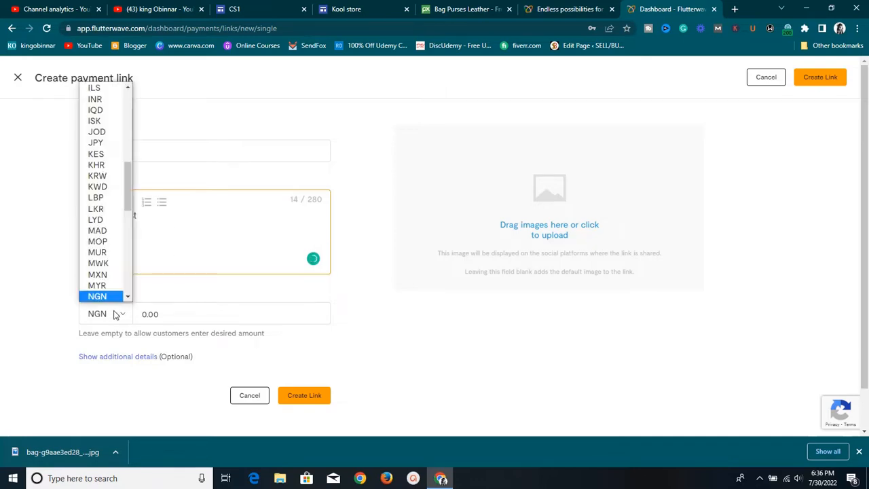
pyautogui.moveTo(130, 189); pyautogui.dragTo(118, 145)
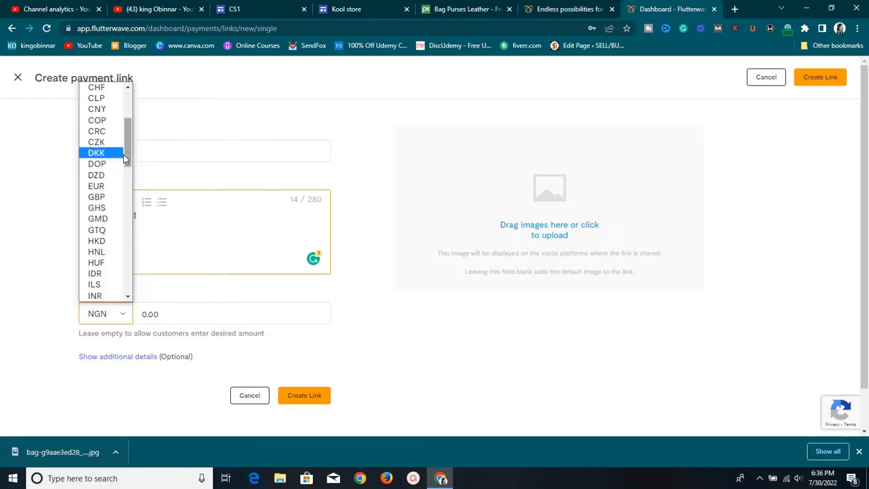
pyautogui.moveTo(124, 154); pyautogui.dragTo(112, 266)
pyautogui.click(95, 287)
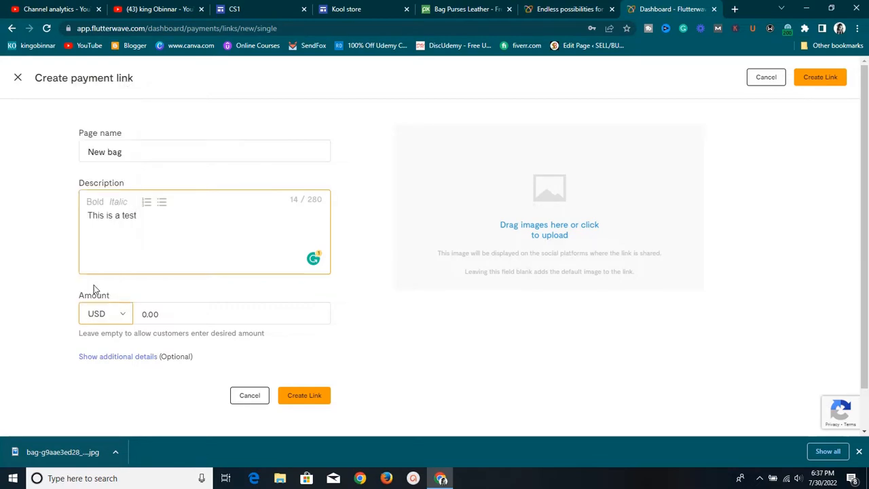
# Enter an amount of 100.00 and add the downloaded bag photo as the link image
pyautogui.click(152, 313)
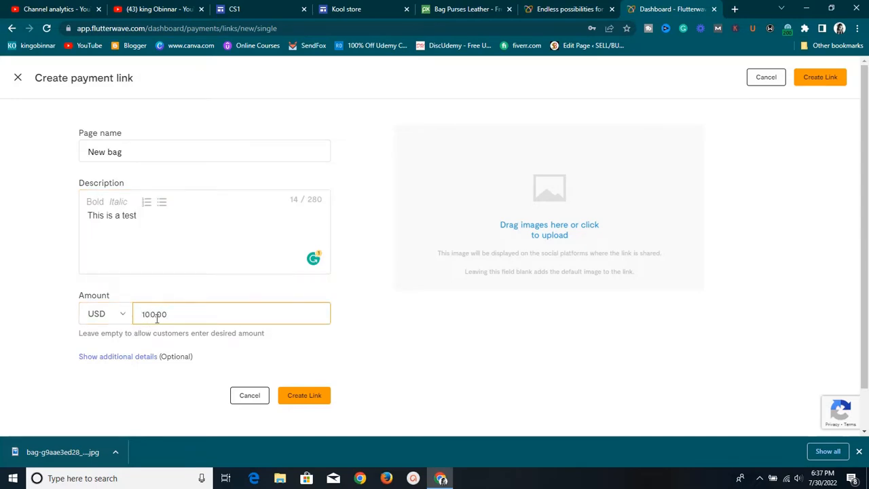
pyautogui.scroll(-1, 381, 380)
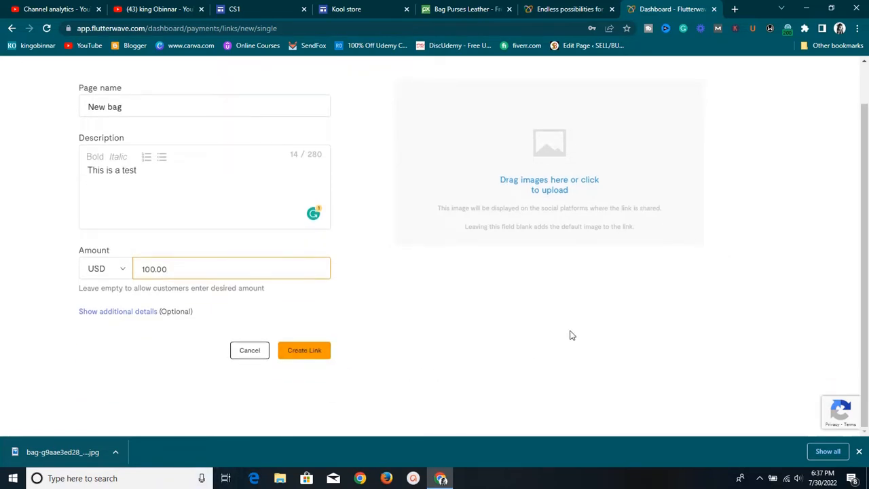
pyautogui.scroll(1, 574, 333)
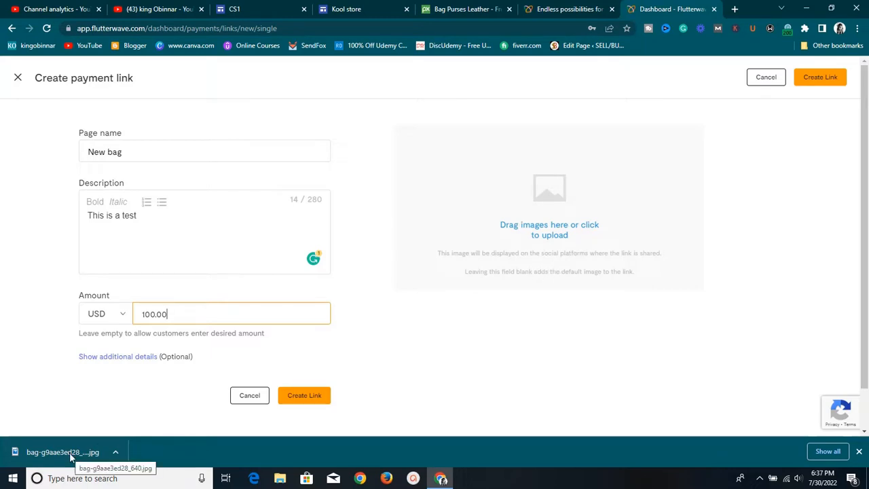
pyautogui.moveTo(68, 465); pyautogui.dragTo(560, 211)
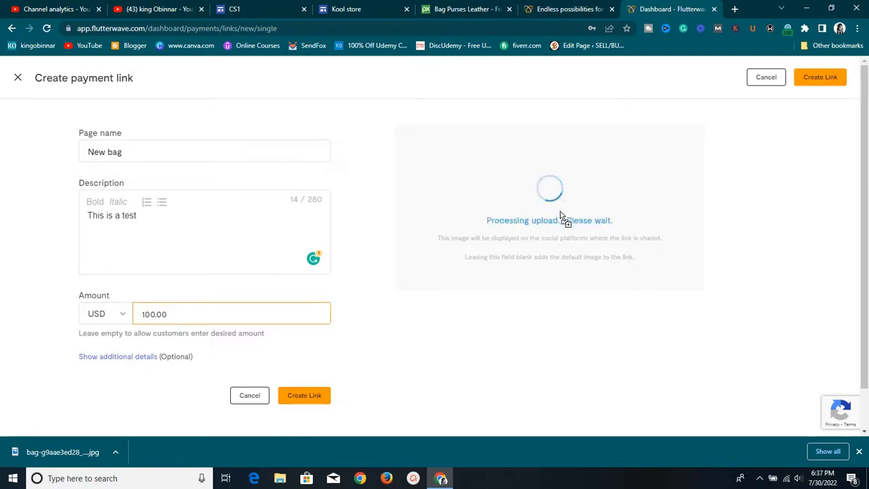
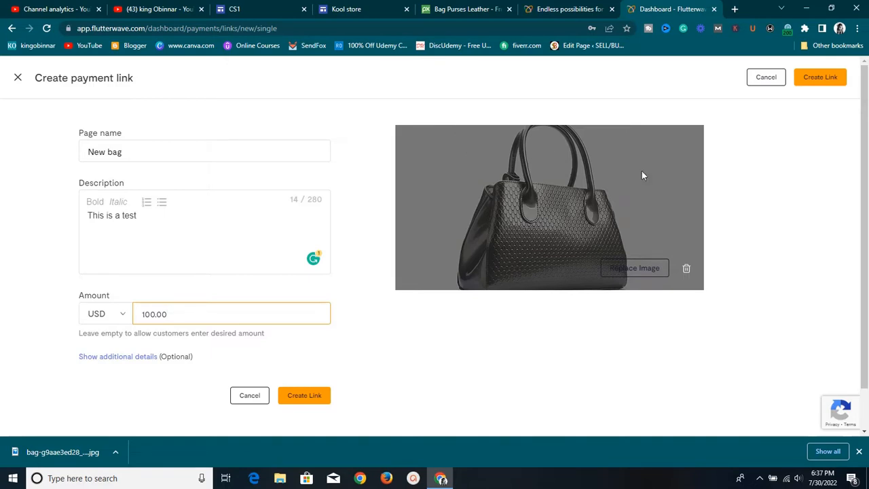
# Save the USD 100.00 'New bag' payment link and copy its URL
pyautogui.click(318, 404)
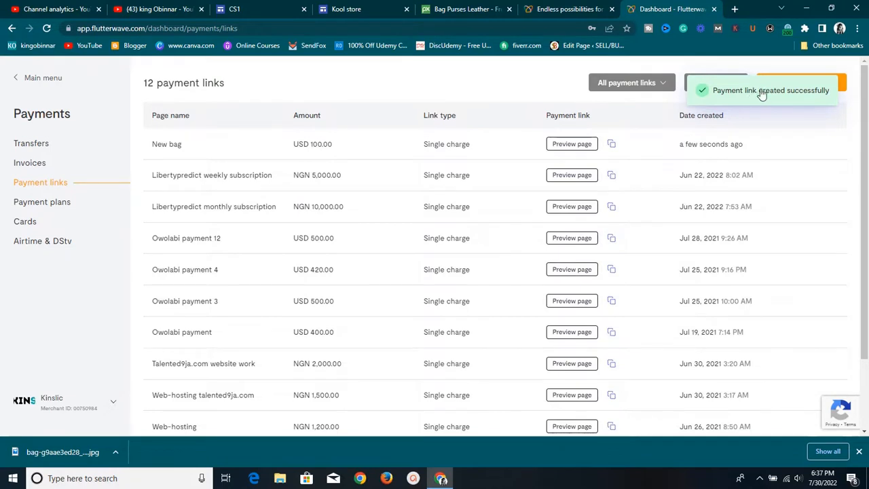
pyautogui.click(611, 145)
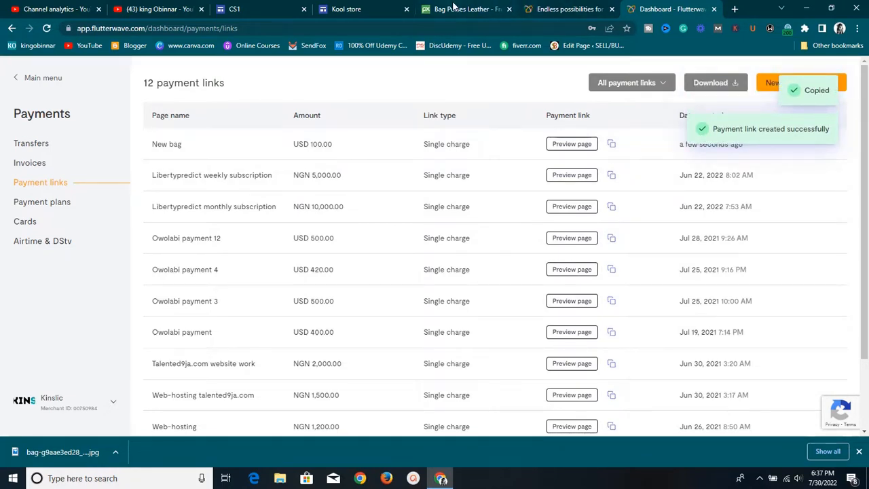
# Insert a 'Buy Now' button under the $100 bag, linked to the copied New bag payment link
pyautogui.click(264, 12)
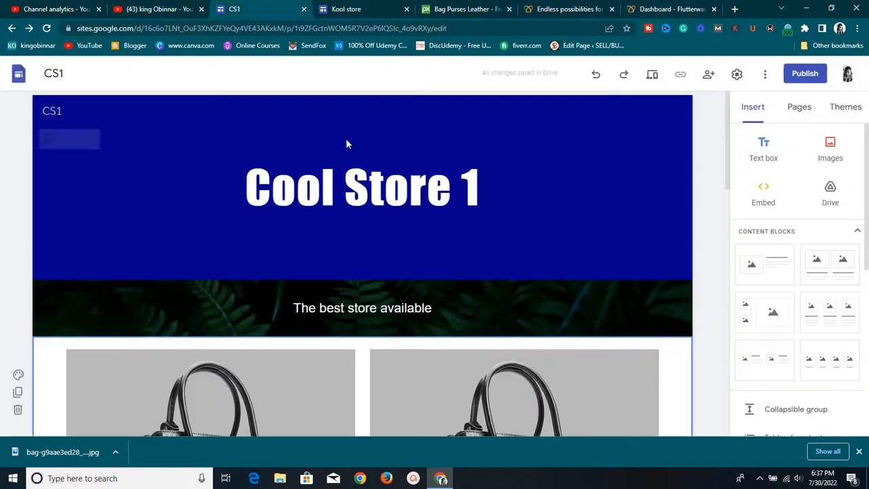
pyautogui.scroll(-4, 428, 231)
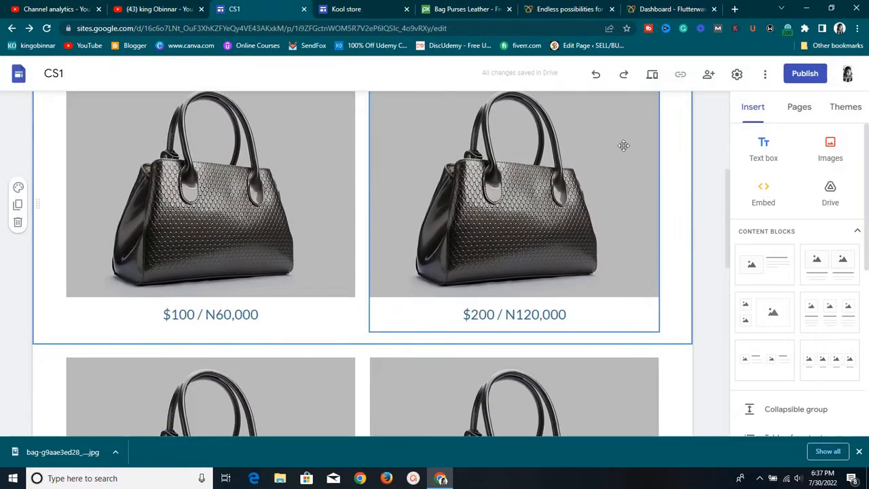
pyautogui.moveTo(866, 170); pyautogui.dragTo(846, 278)
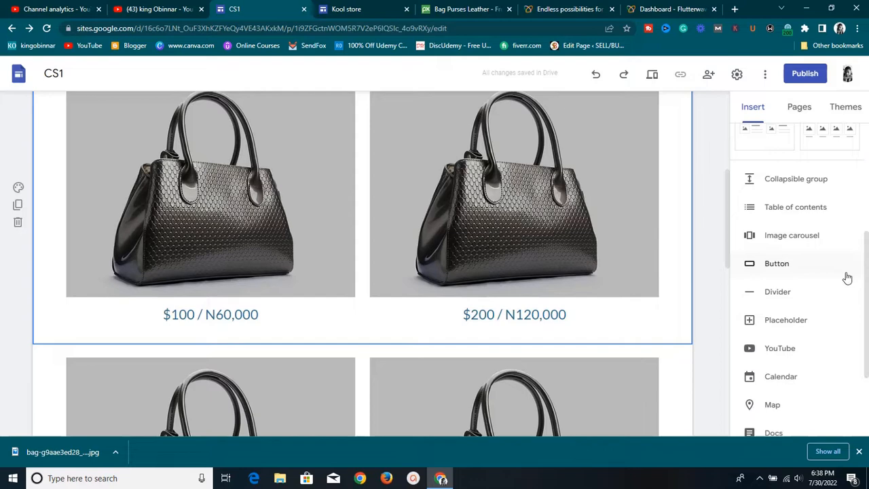
pyautogui.click(798, 276)
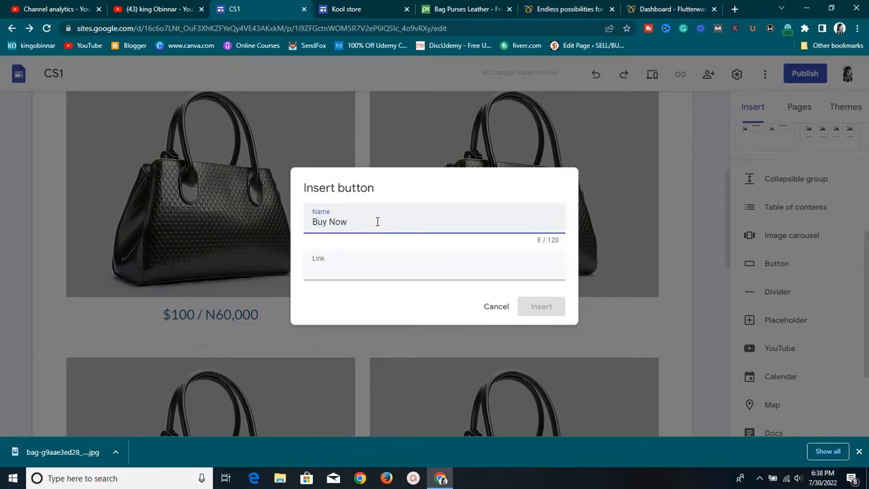
pyautogui.click(378, 268)
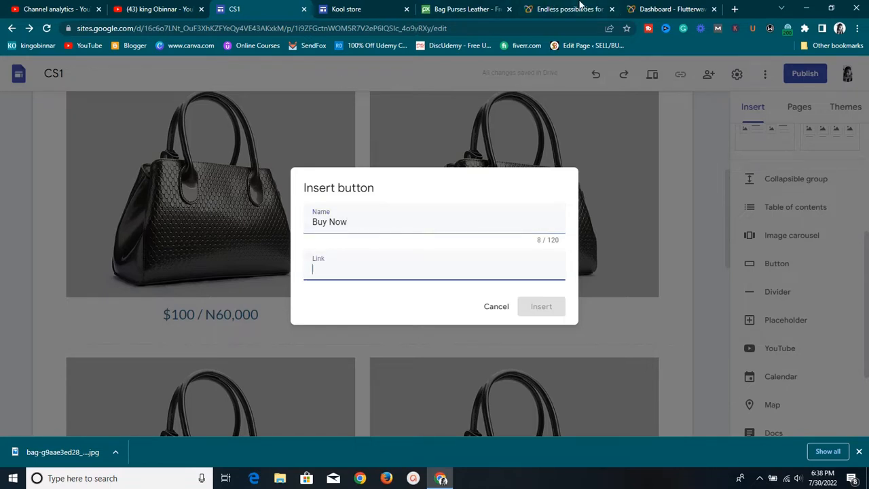
pyautogui.click(665, 7)
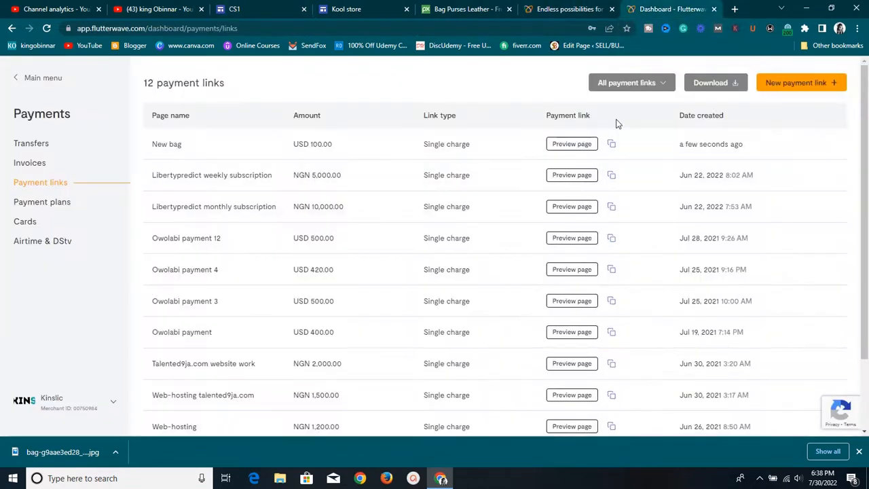
pyautogui.click(235, 8)
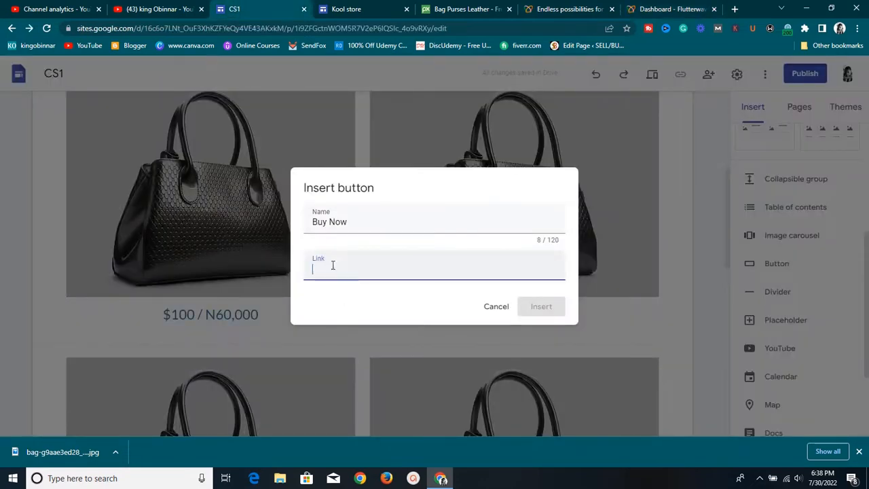
pyautogui.rightClick(332, 267)
pyautogui.click(348, 348)
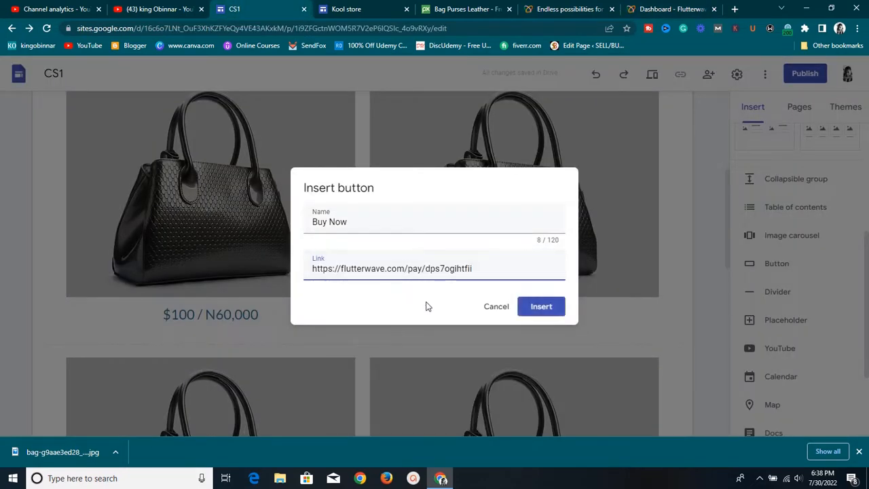
pyautogui.click(536, 308)
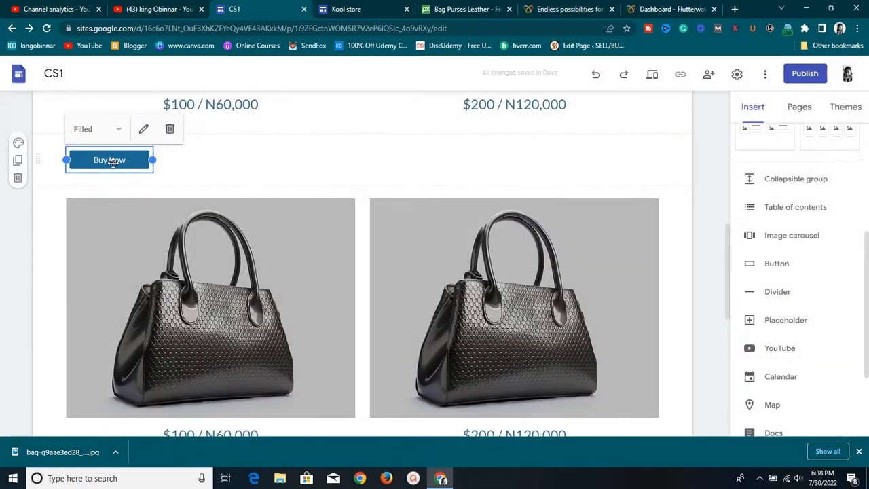
# Duplicate the Buy Now section three times and place one copy under the $200 / N120,000 price
pyautogui.click(19, 163)
pyautogui.click(19, 164)
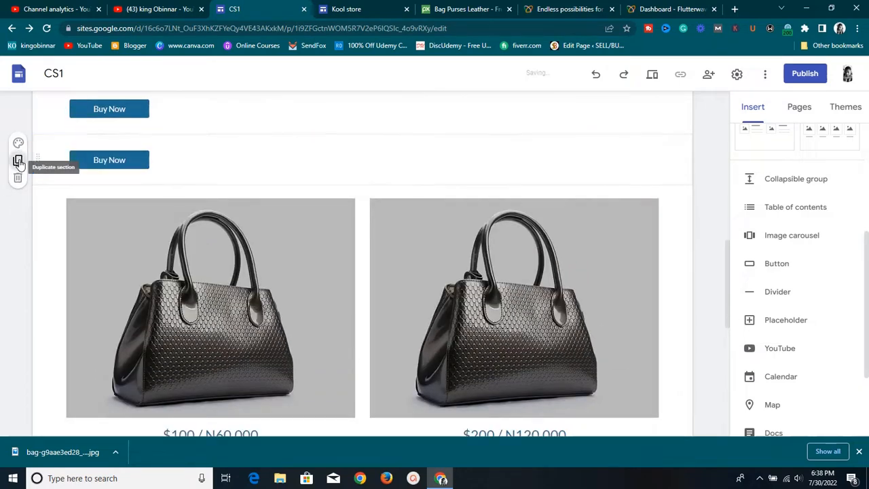
pyautogui.click(19, 164)
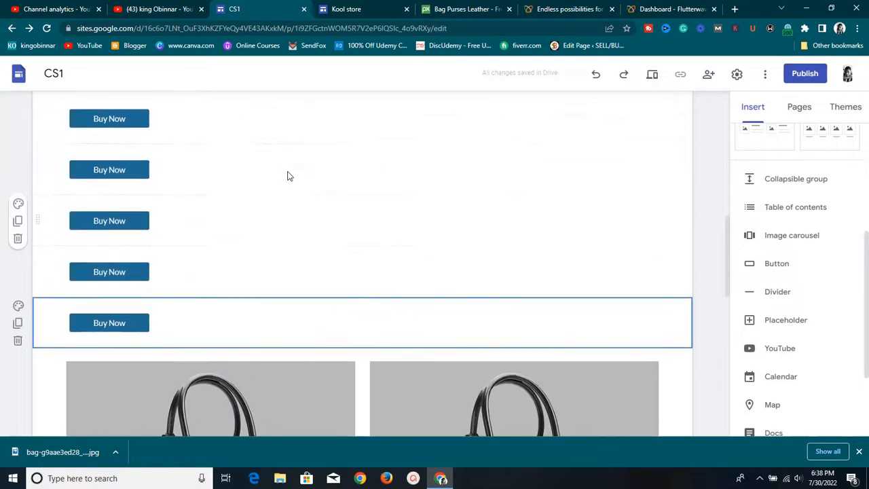
pyautogui.scroll(1, 288, 176)
pyautogui.moveTo(142, 172); pyautogui.dragTo(239, 202)
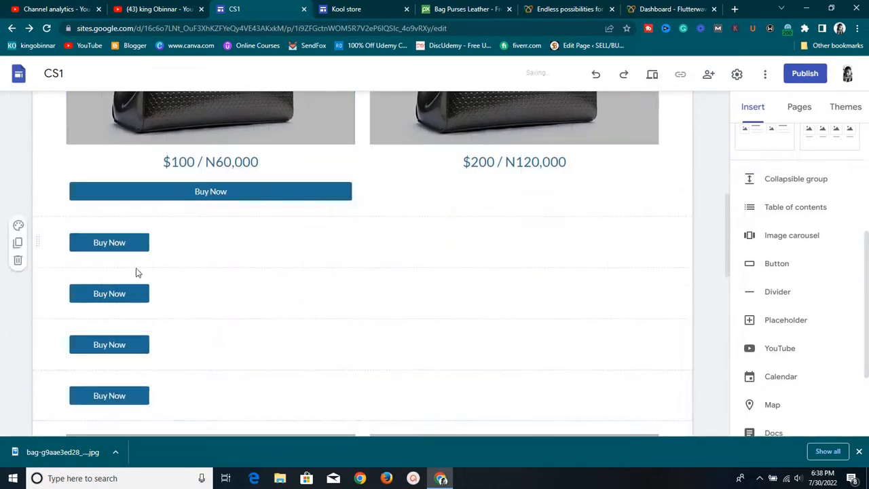
pyautogui.moveTo(129, 239); pyautogui.dragTo(485, 190)
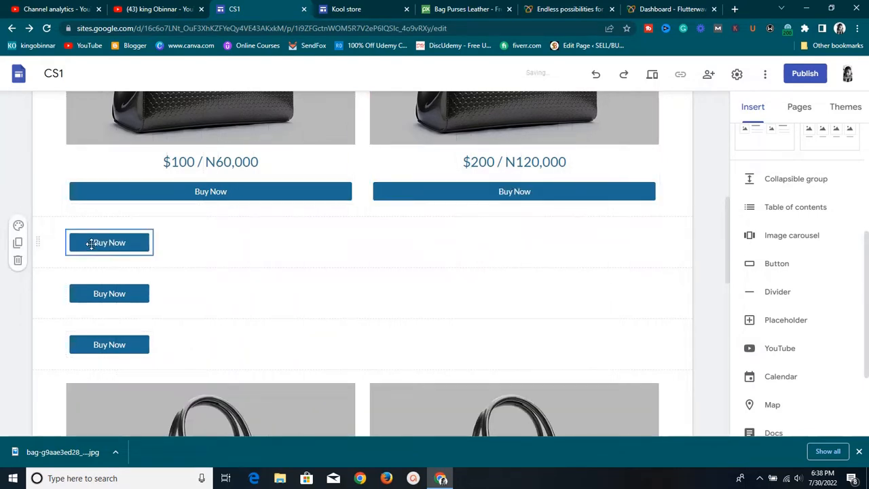
pyautogui.scroll(-2, 107, 247)
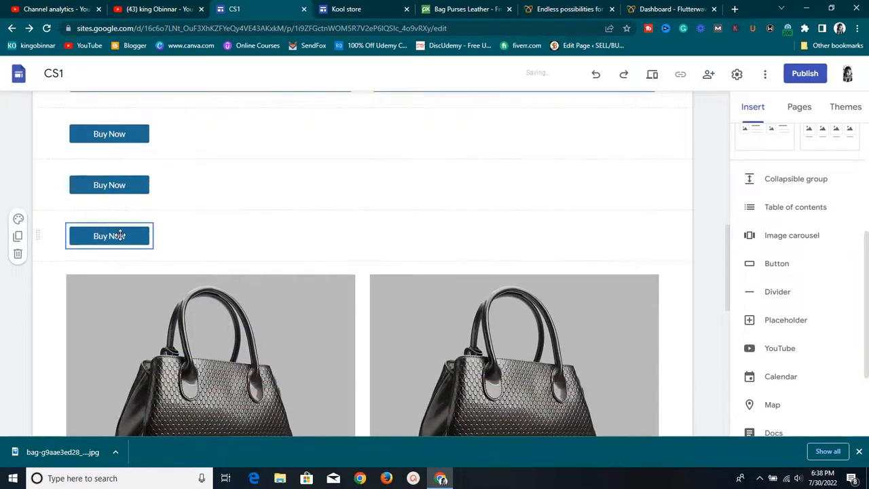
pyautogui.moveTo(120, 234); pyautogui.dragTo(210, 169)
pyautogui.scroll(3, 207, 142)
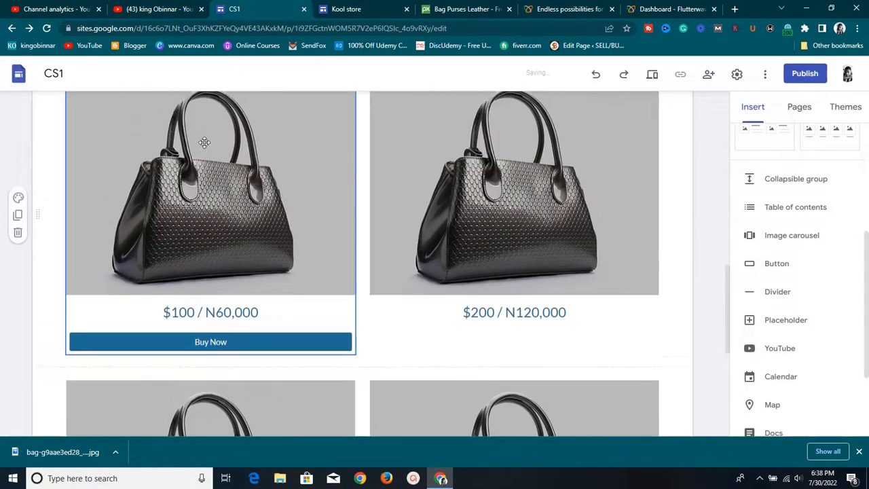
pyautogui.scroll(-6, 204, 142)
pyautogui.moveTo(146, 191); pyautogui.dragTo(461, 273)
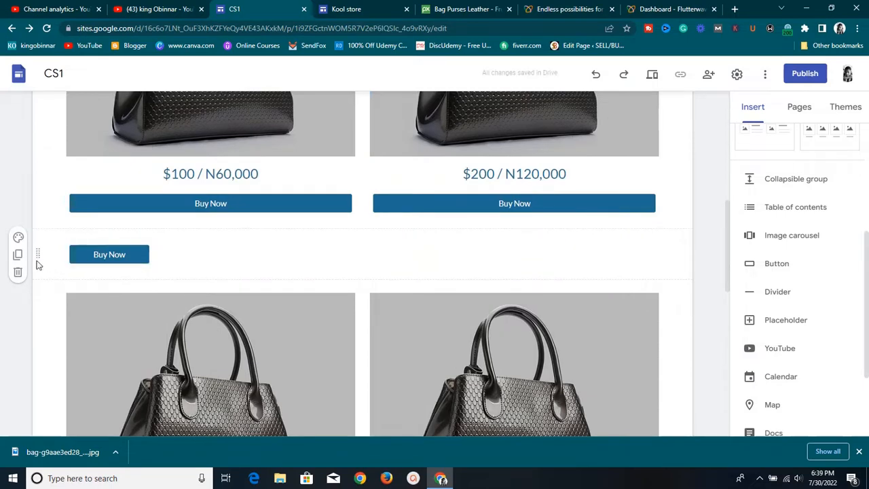
# Add another Buy Now copy and place buttons under the lower row's $100 and $200 prices
pyautogui.click(18, 255)
pyautogui.scroll(-2, 20, 260)
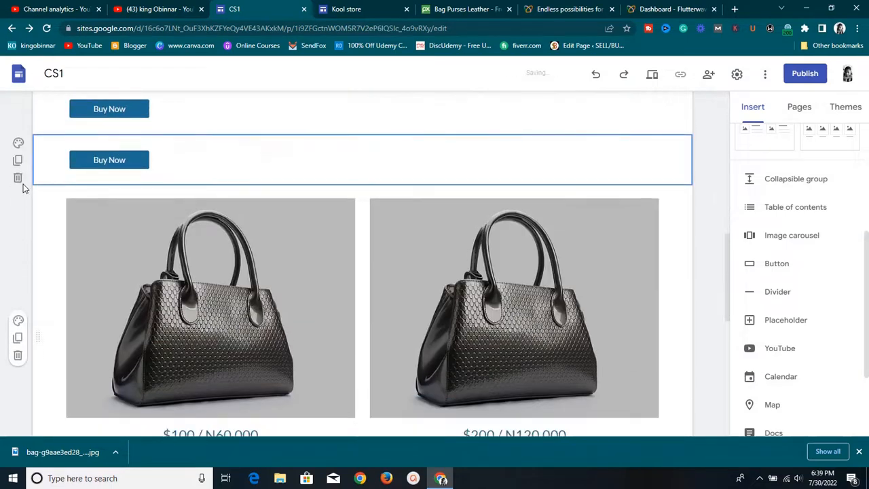
pyautogui.moveTo(109, 160); pyautogui.dragTo(128, 421)
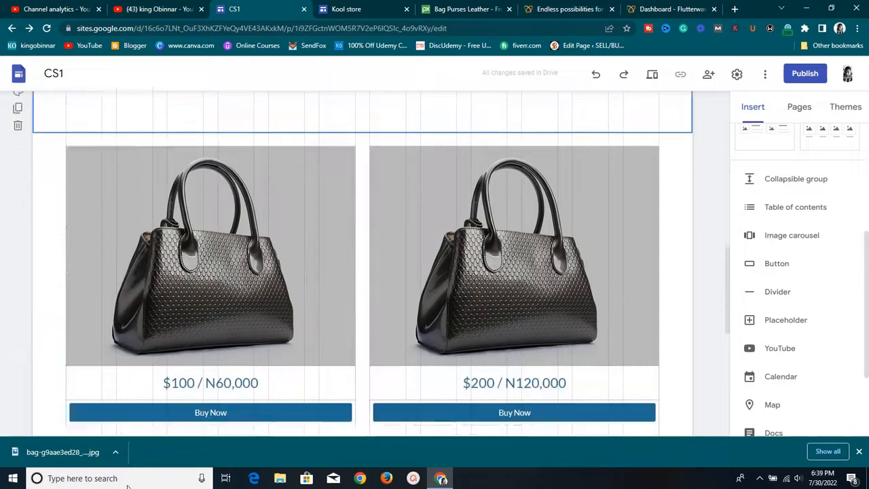
pyautogui.moveTo(128, 486); pyautogui.dragTo(192, 310)
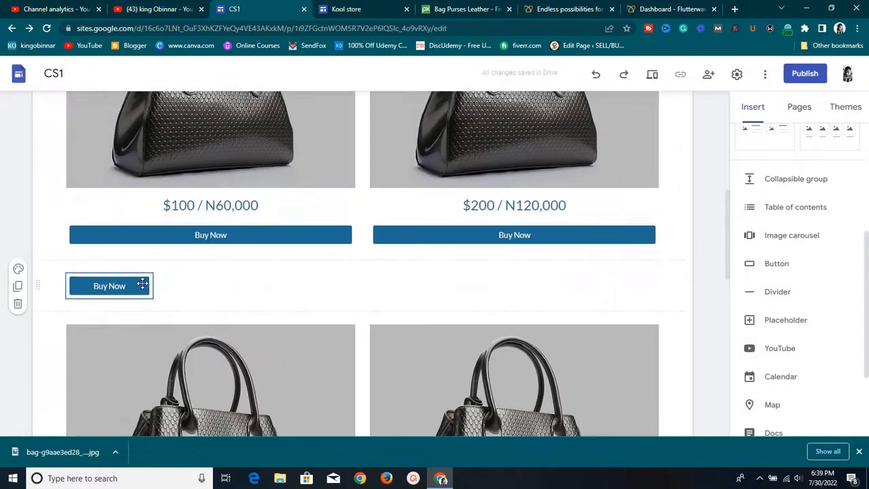
pyautogui.moveTo(142, 283); pyautogui.dragTo(477, 293)
pyautogui.scroll(-5, 322, 192)
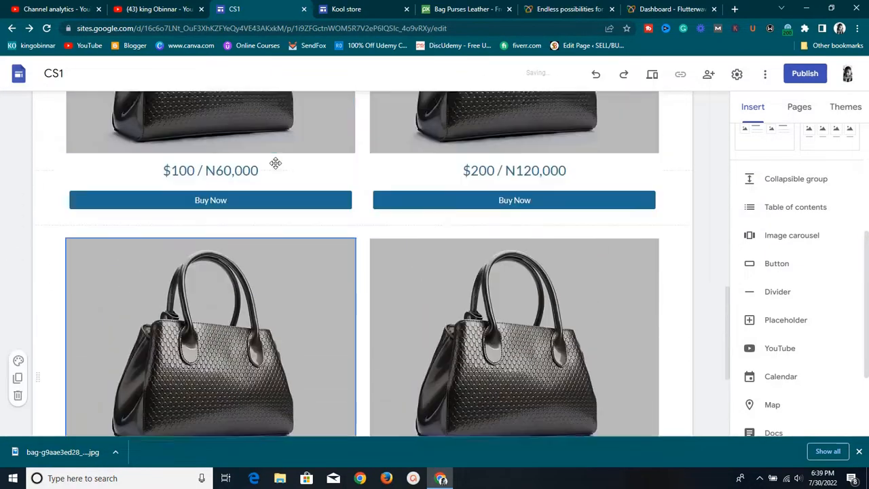
pyautogui.scroll(5, 204, 380)
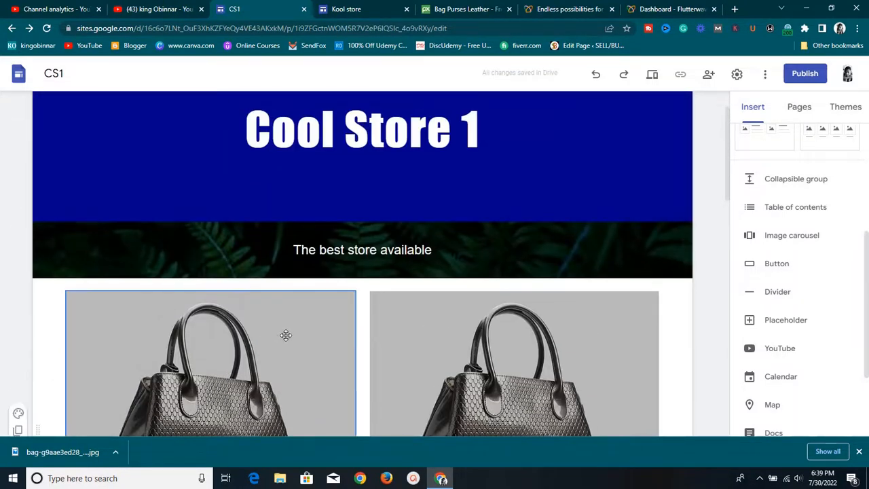
pyautogui.scroll(-2, 285, 333)
pyautogui.scroll(-2, 296, 333)
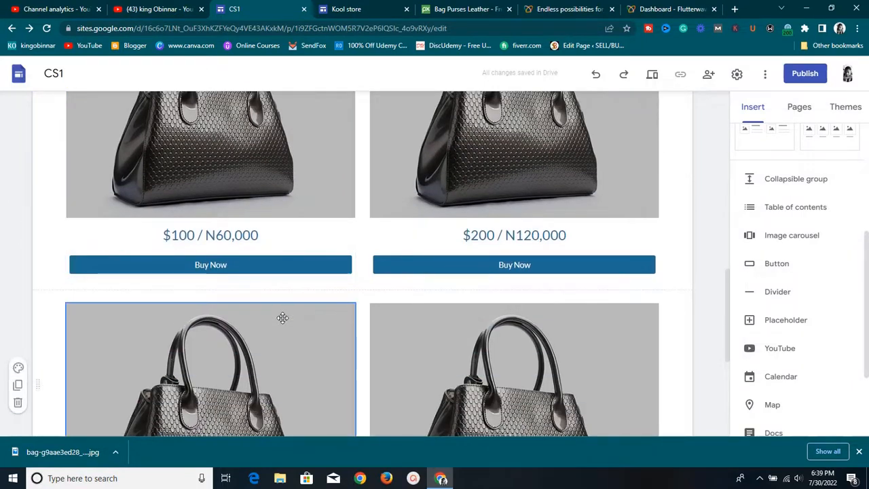
pyautogui.scroll(-2, 280, 312)
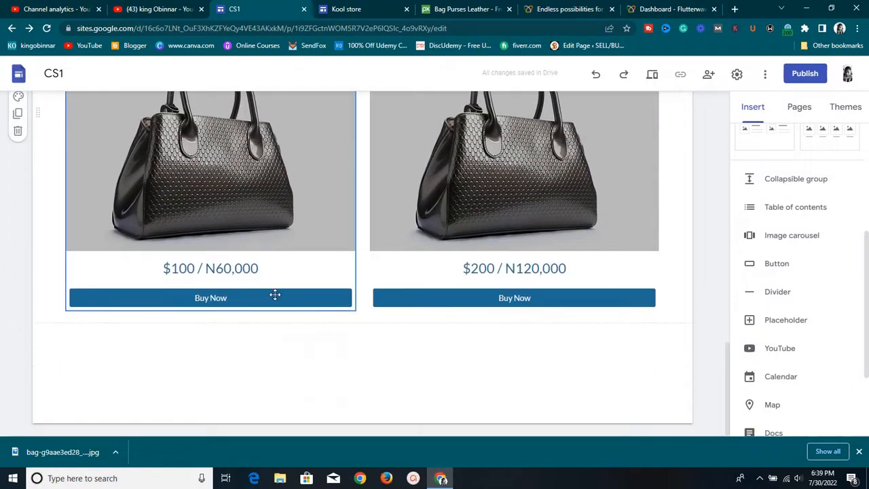
pyautogui.scroll(5, 272, 292)
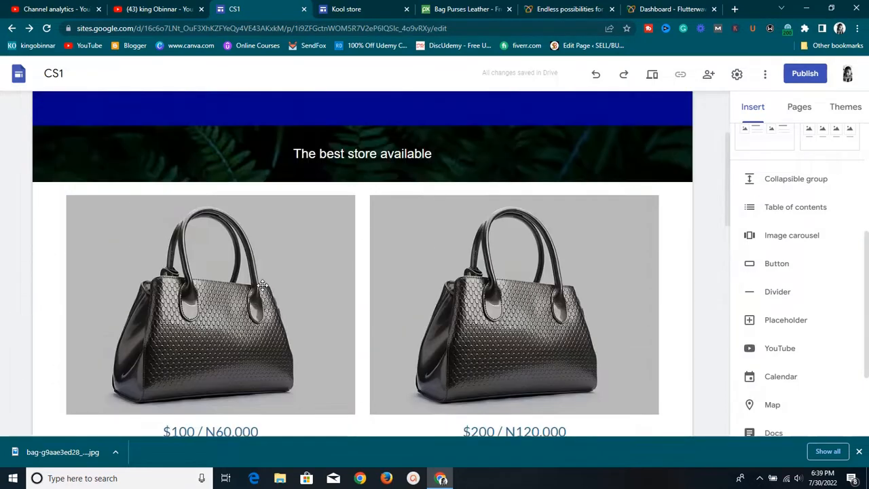
pyautogui.scroll(2, 262, 285)
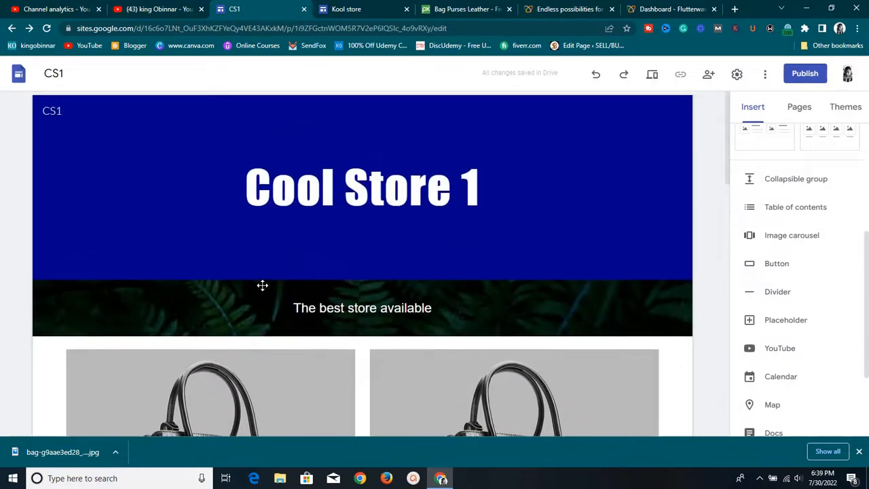
pyautogui.moveTo(262, 286)
pyautogui.scroll(-8, 263, 285)
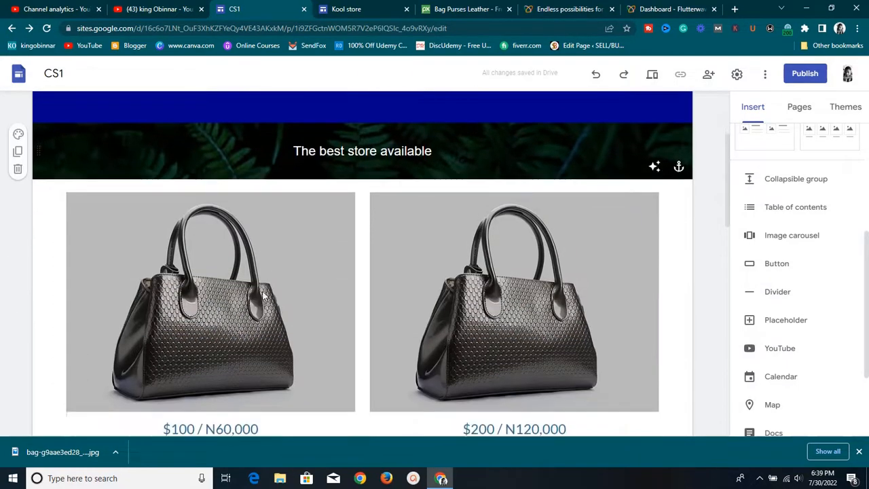
pyautogui.scroll(-5, 272, 289)
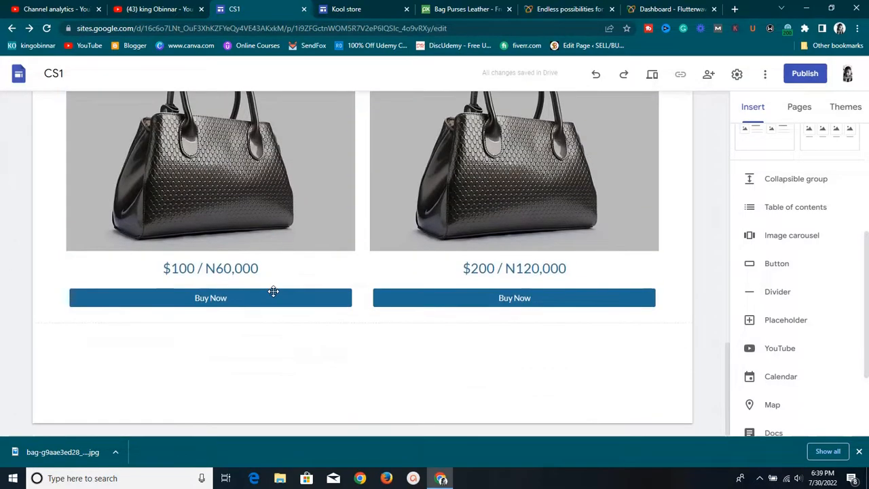
pyautogui.scroll(3, 265, 279)
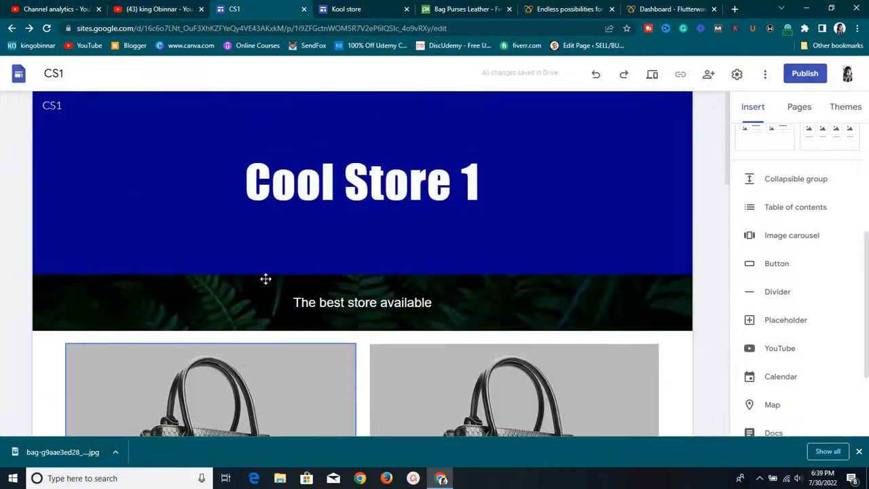
pyautogui.scroll(-6, 265, 279)
pyautogui.scroll(-4, 265, 284)
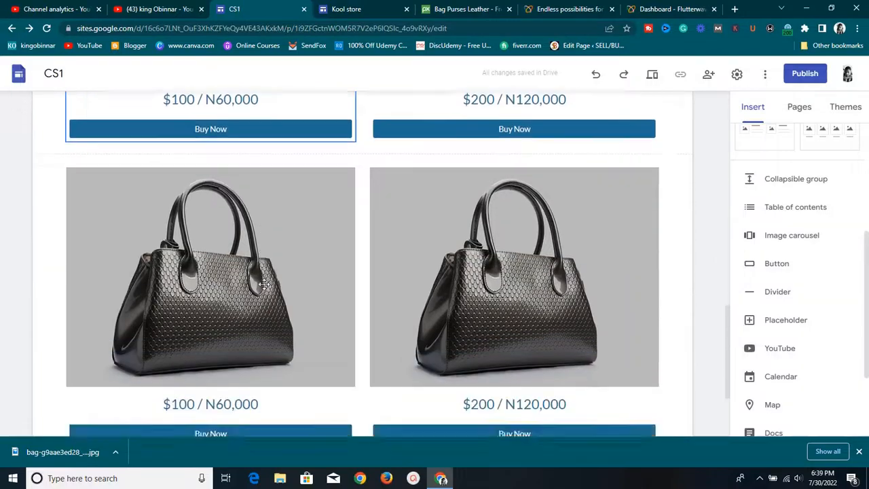
pyautogui.scroll(3, 262, 281)
pyautogui.scroll(2, 257, 271)
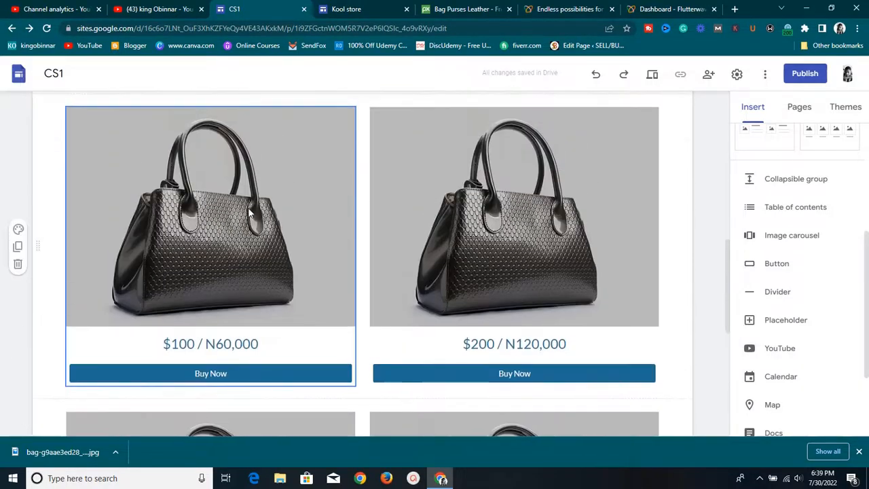
pyautogui.scroll(-2, 257, 271)
pyautogui.scroll(5, 254, 258)
pyautogui.scroll(1, 250, 218)
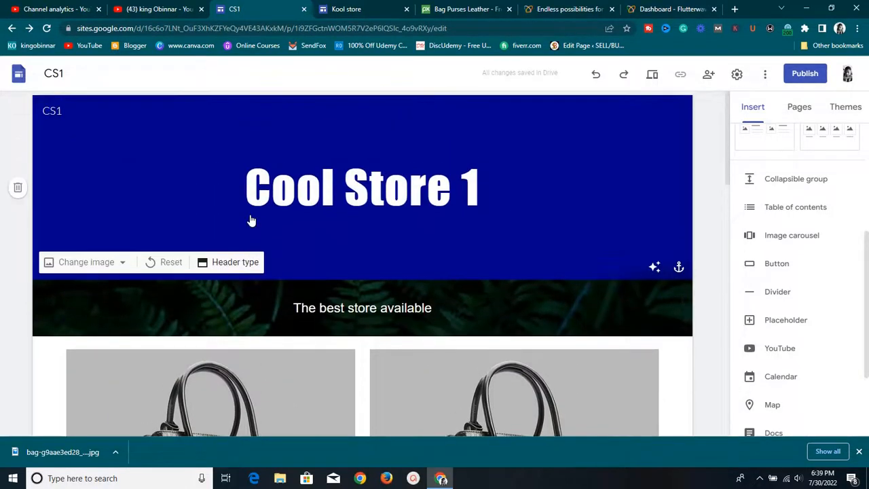
pyautogui.scroll(-4, 256, 218)
pyautogui.scroll(4, 258, 218)
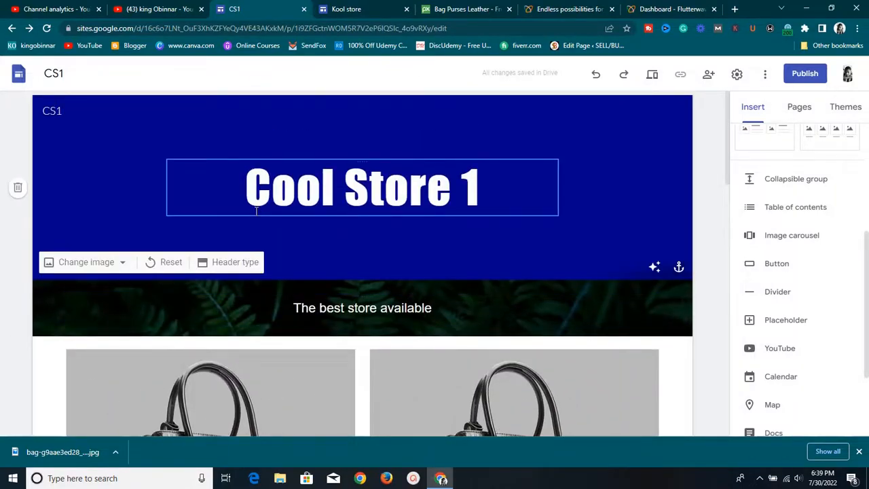
pyautogui.scroll(-6, 255, 214)
pyautogui.scroll(2, 258, 213)
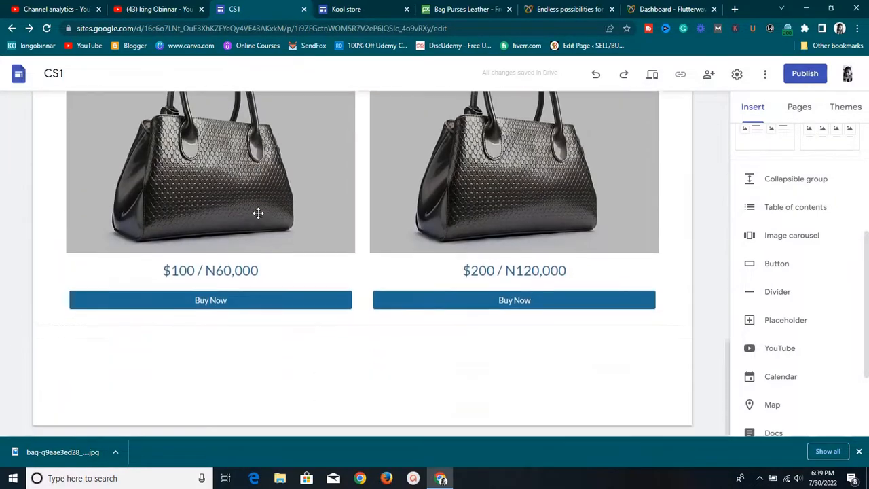
pyautogui.scroll(-3, 258, 208)
pyautogui.scroll(5, 260, 199)
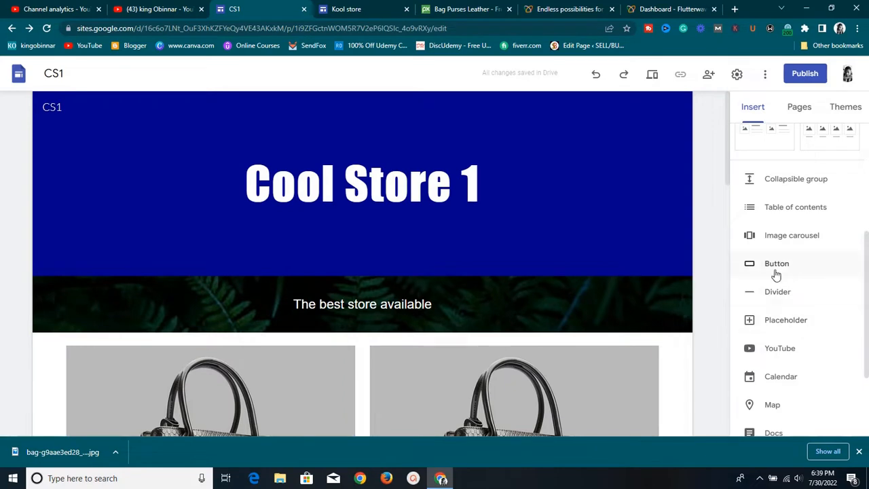
pyautogui.scroll(1, 777, 271)
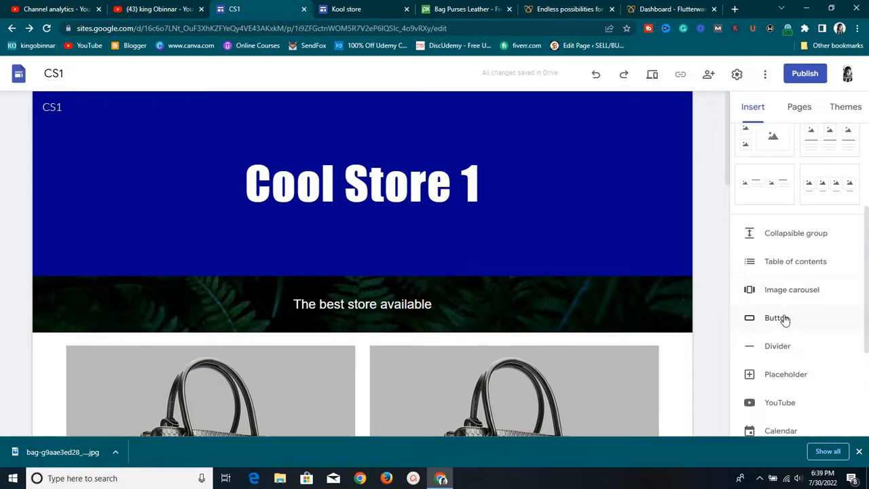
pyautogui.scroll(3, 782, 232)
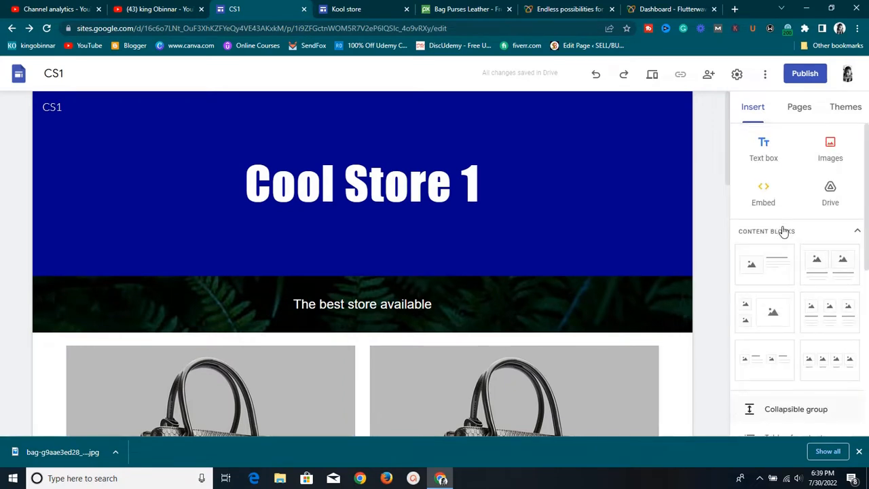
# Add a centred text box reading 'Reach Us Via Whatsapp For Assistance' below the header
pyautogui.click(775, 162)
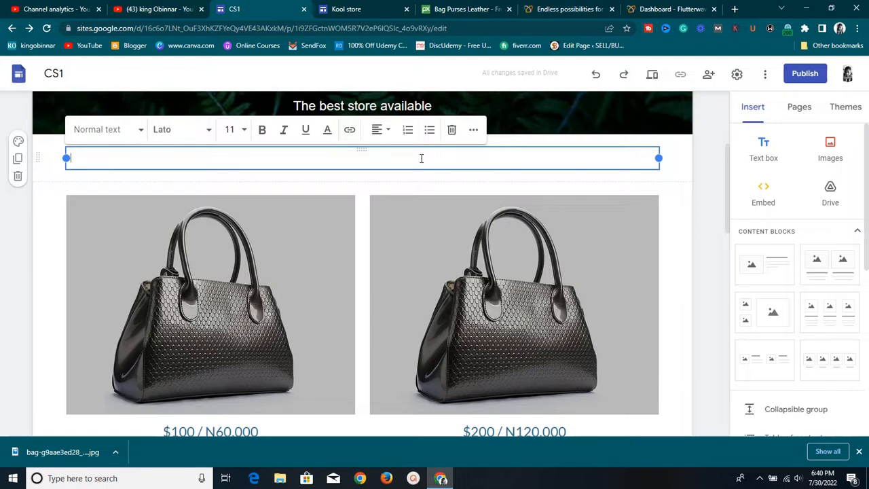
pyautogui.write('Reach')
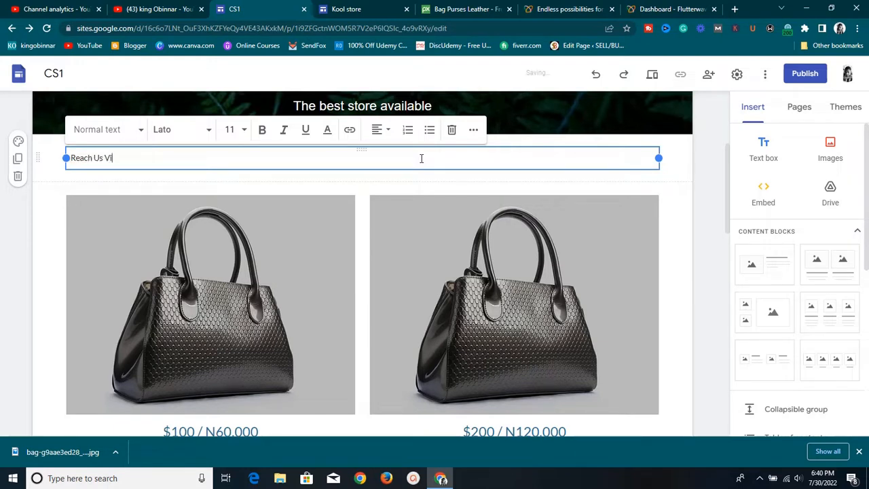
pyautogui.write('Us Via Whatsapp For Ass')
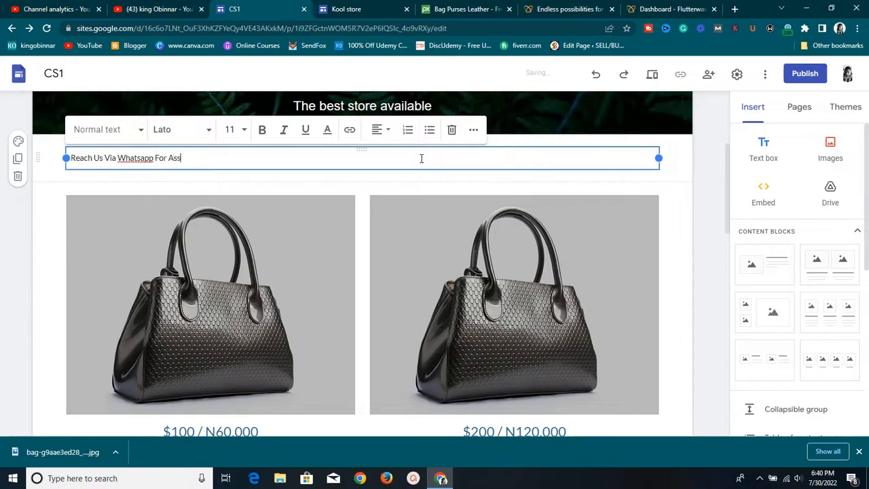
pyautogui.write('istance')
pyautogui.click(388, 136)
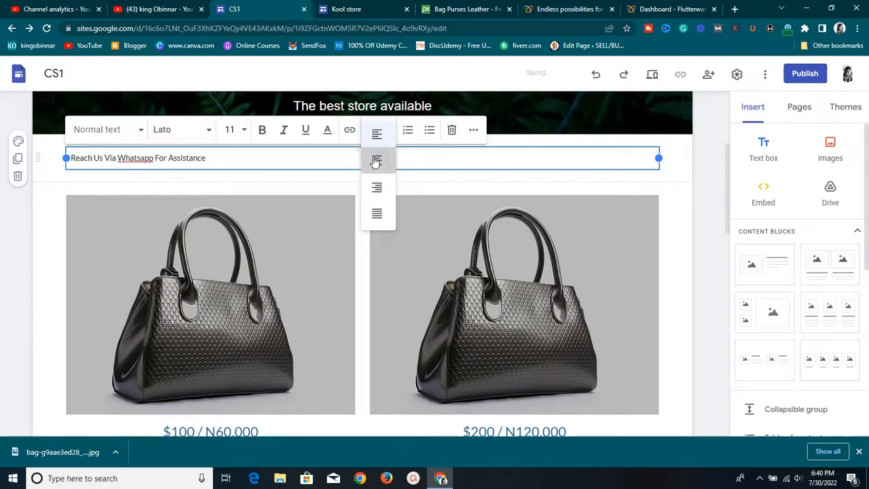
pyautogui.click(375, 160)
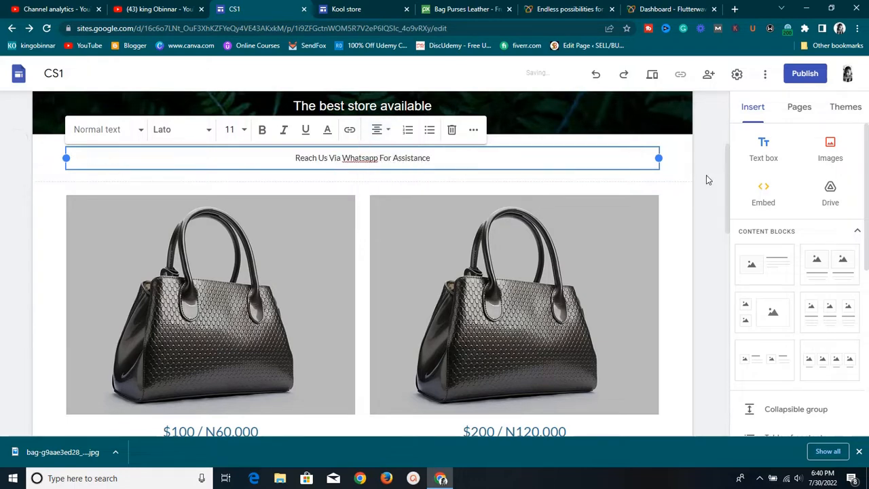
pyautogui.scroll(-2, 823, 289)
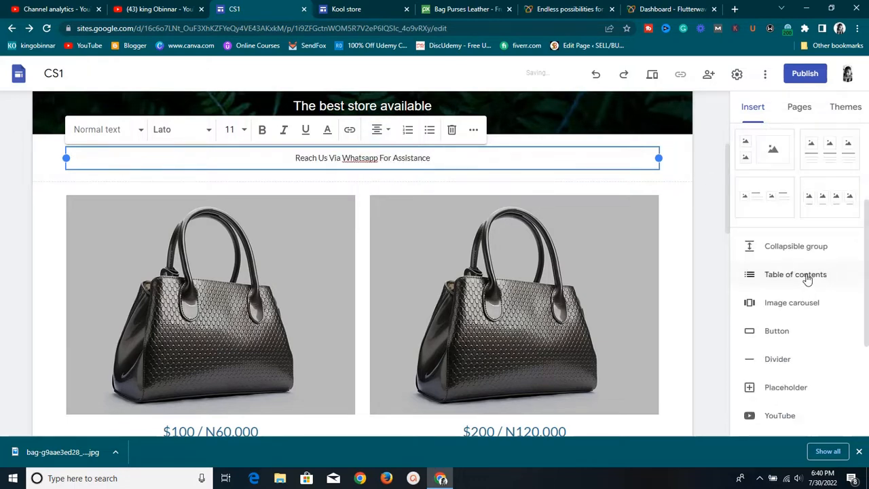
pyautogui.click(365, 172)
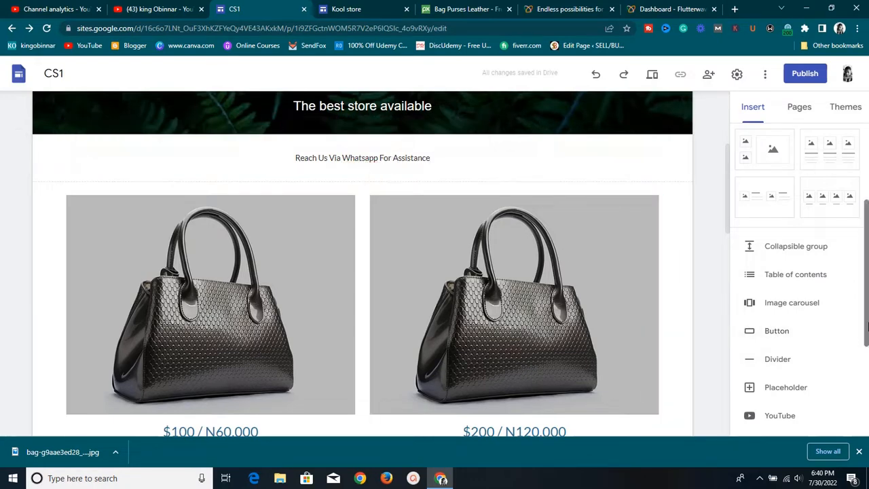
# Start a 'Chat Now' button with an empty link field, then open a new browser tab
pyautogui.click(817, 333)
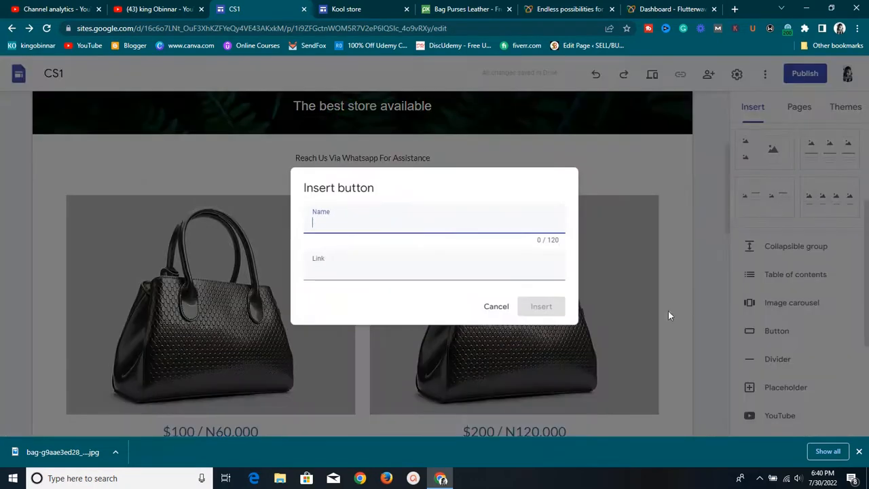
pyautogui.click(352, 220)
pyautogui.press('Tab')
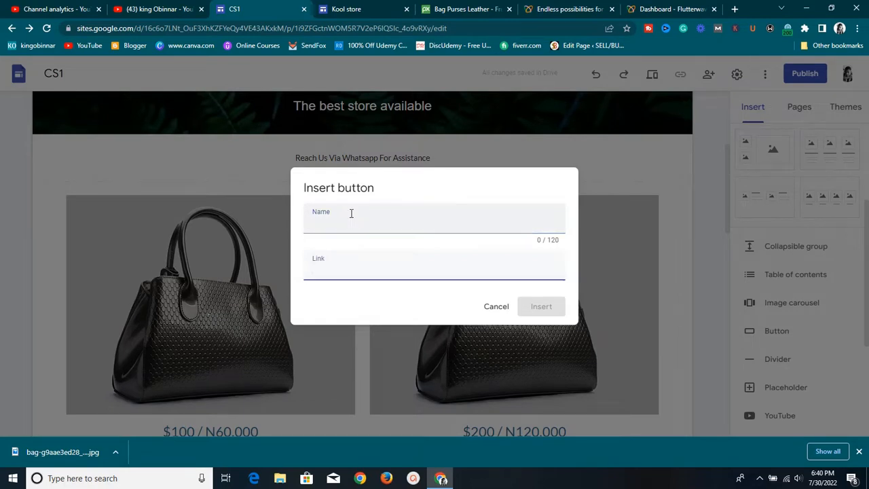
pyautogui.press('Tab')
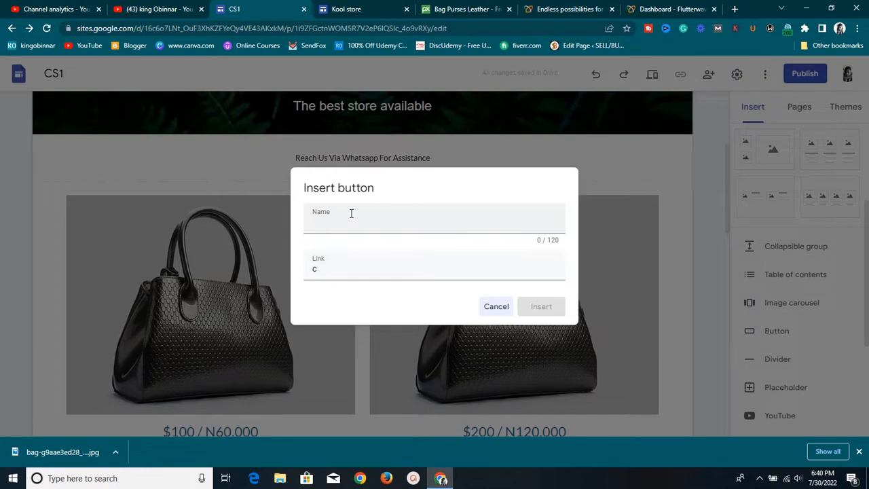
pyautogui.click(351, 212)
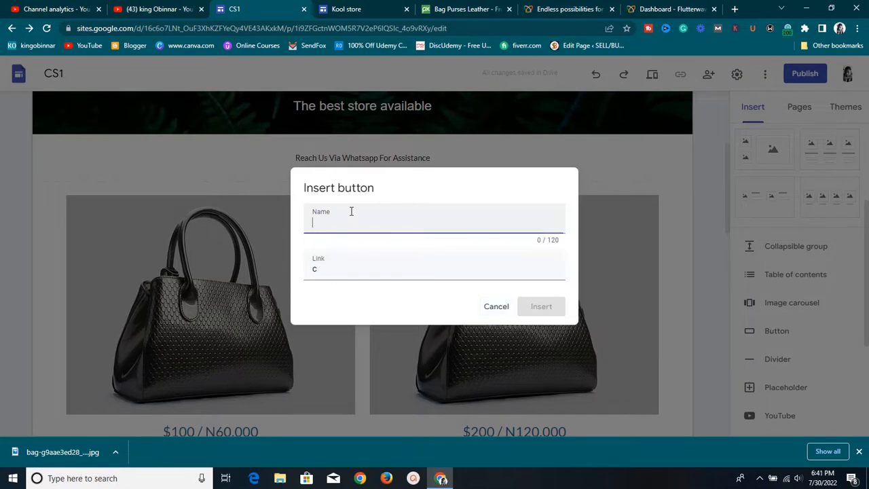
pyautogui.write('Chat')
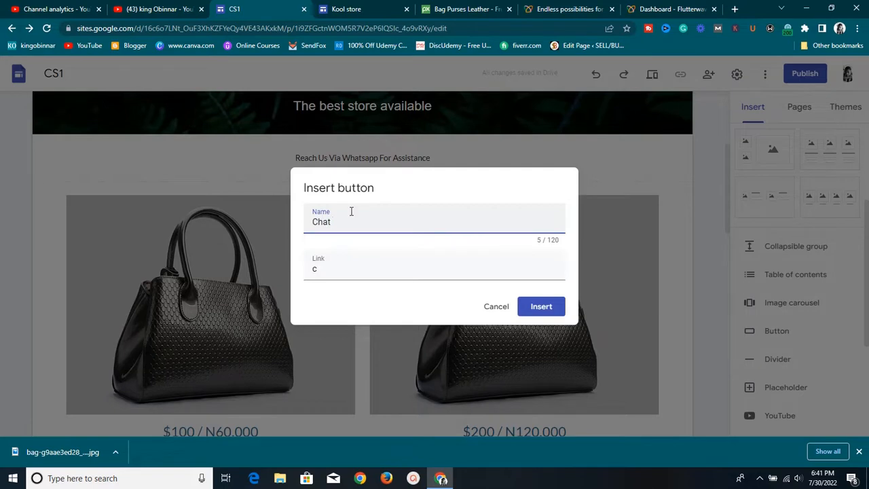
pyautogui.write(' Now')
pyautogui.click(357, 266)
pyautogui.press('BackSpace')
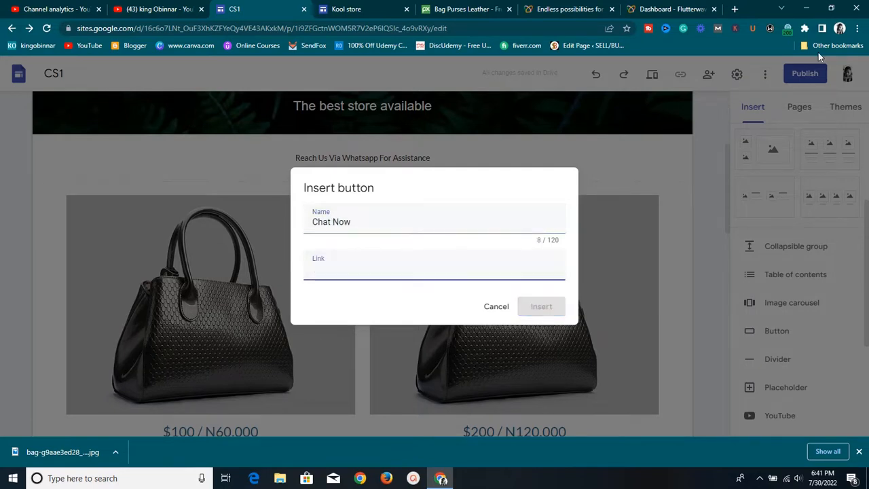
pyautogui.click(735, 10)
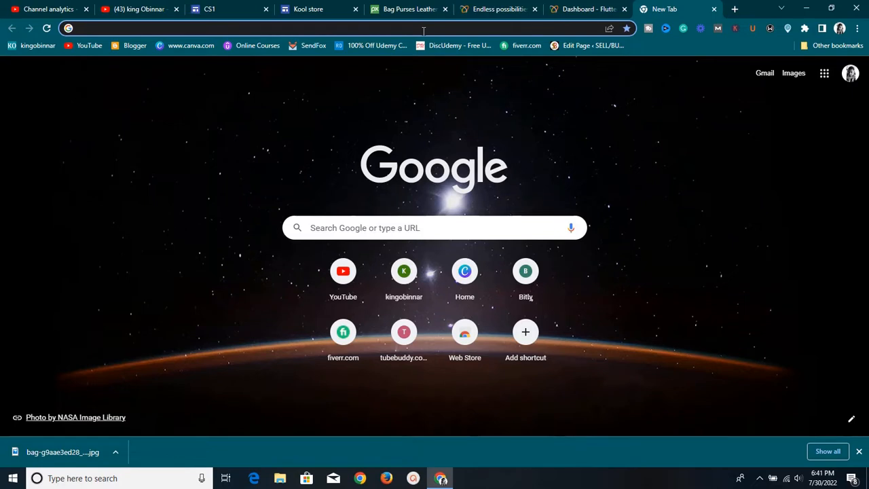
# Search for 'wa.me link' and go to the Walink 'Create WhatsApp links' page
pyautogui.write('wa')
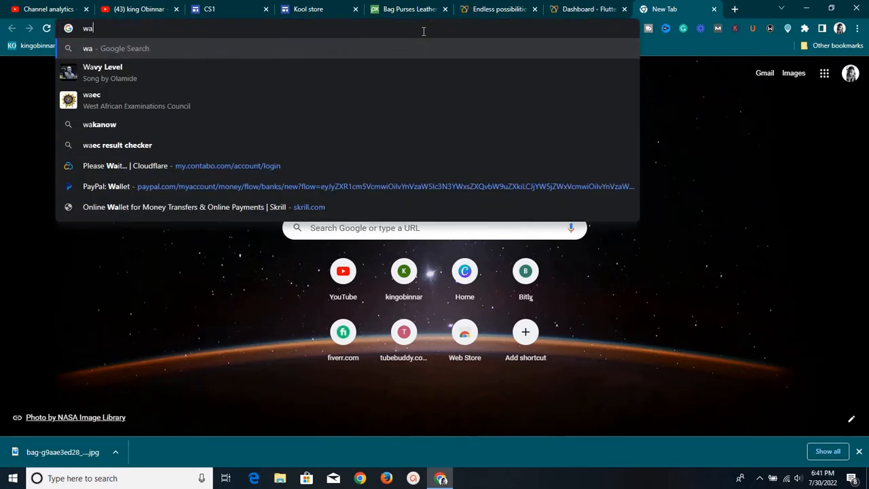
pyautogui.write('.')
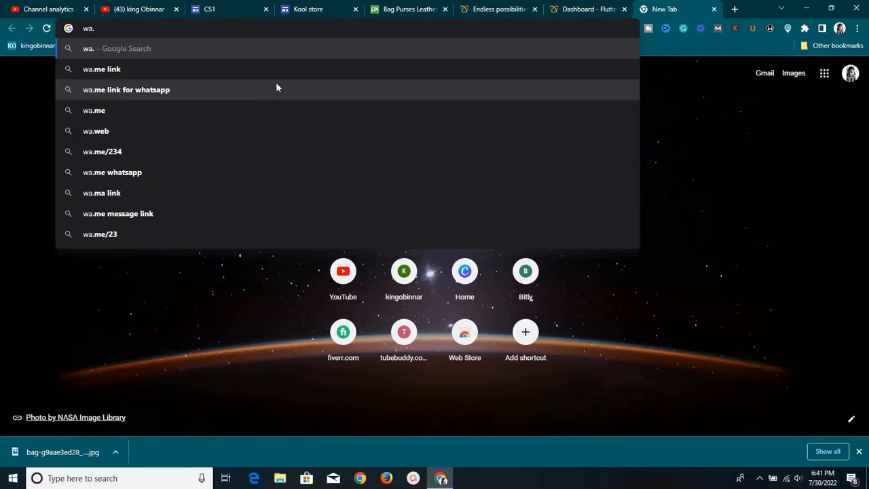
pyautogui.press('Down')
pyautogui.press('Return')
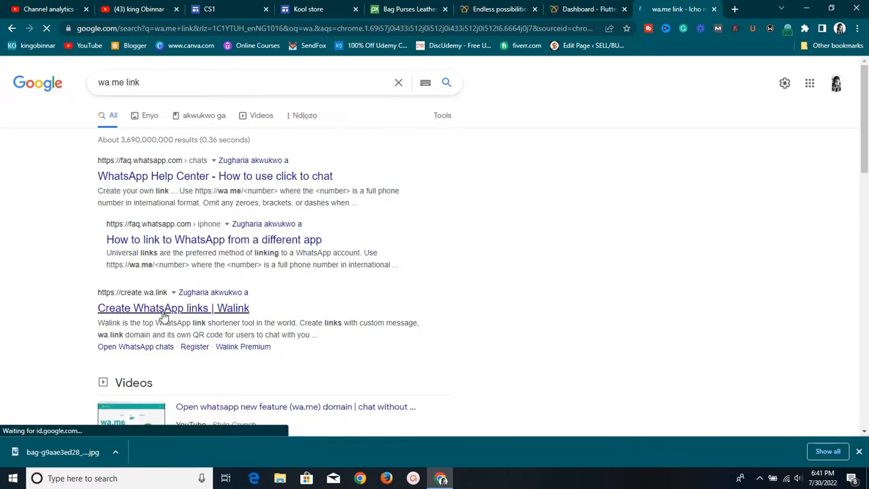
pyautogui.click(163, 312)
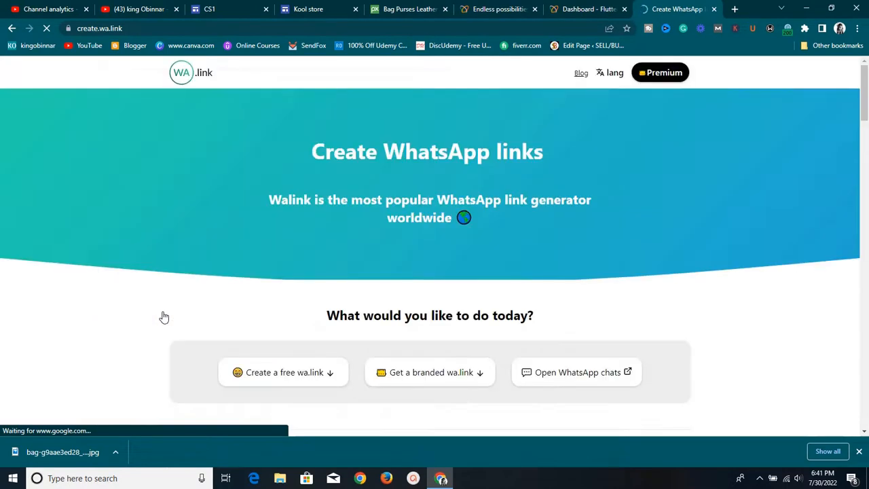
# Dismiss Walink's Form links banner with 'No, thanks' and return to the 'Create your free link here' form
pyautogui.scroll(-2, 317, 258)
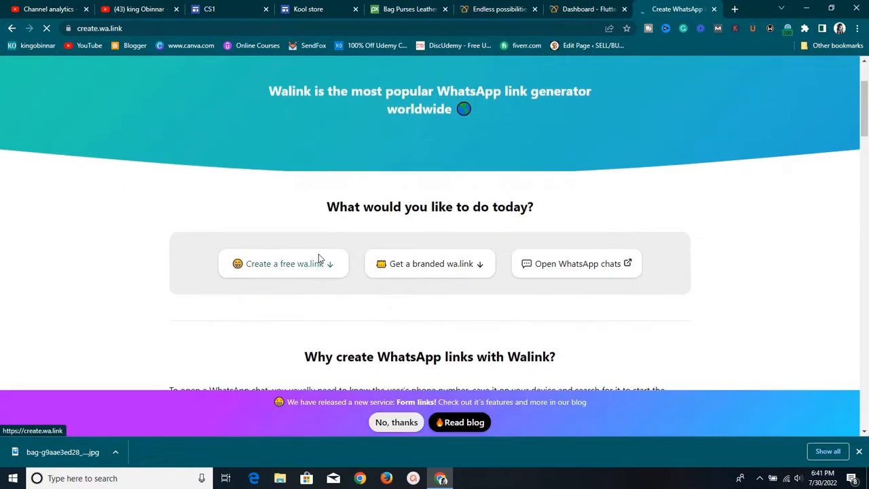
pyautogui.scroll(2, 317, 254)
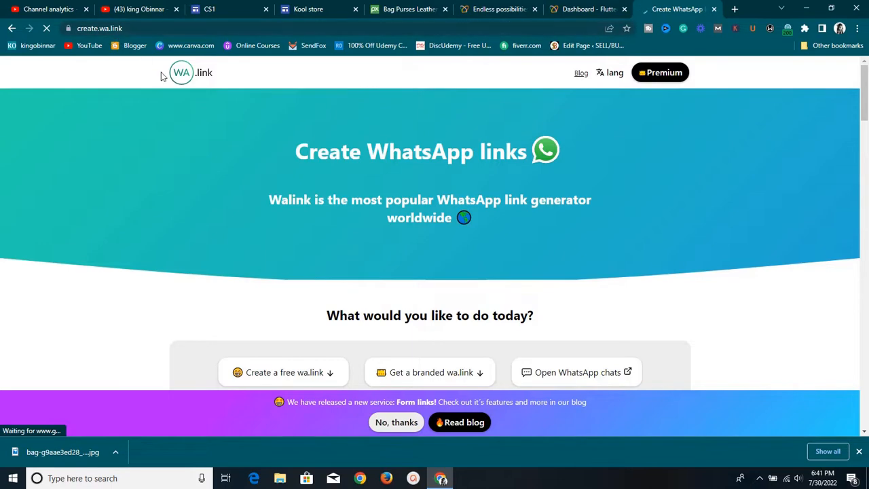
pyautogui.scroll(-10, 177, 122)
pyautogui.scroll(-13, 177, 135)
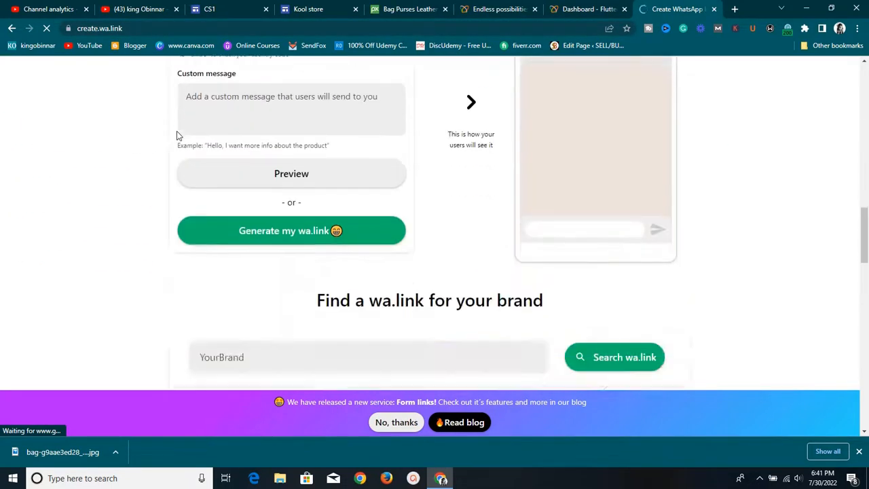
pyautogui.scroll(-7, 176, 133)
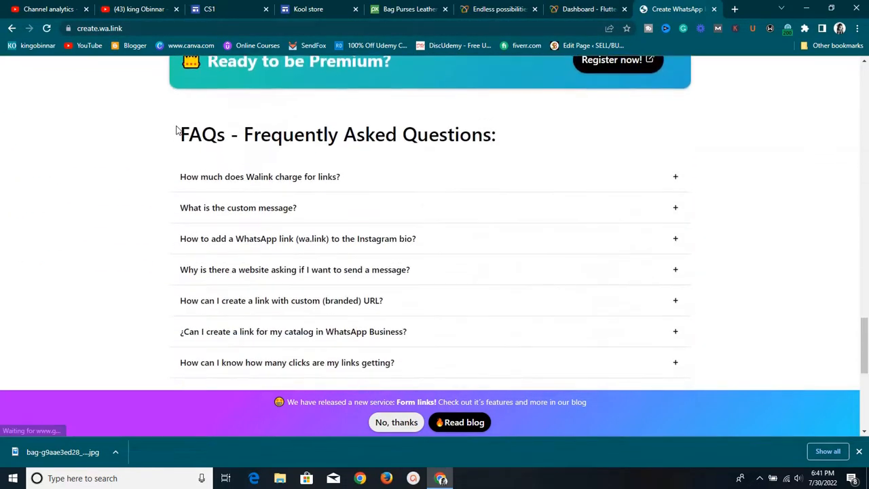
pyautogui.scroll(8, 177, 136)
pyautogui.scroll(3, 178, 125)
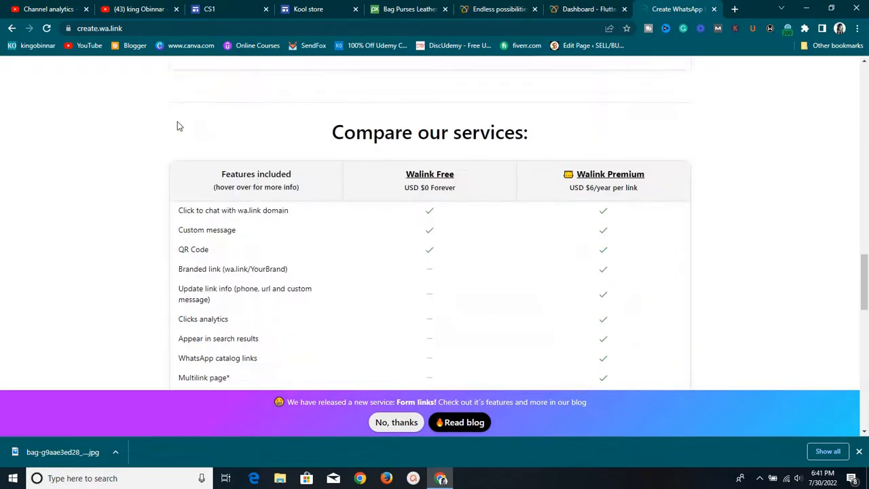
pyautogui.click(394, 422)
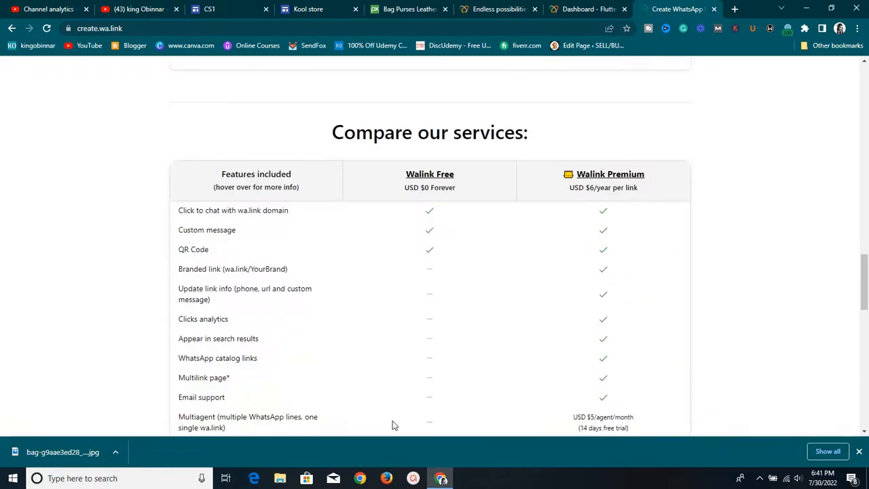
pyautogui.scroll(-6, 394, 407)
pyautogui.scroll(-5, 395, 401)
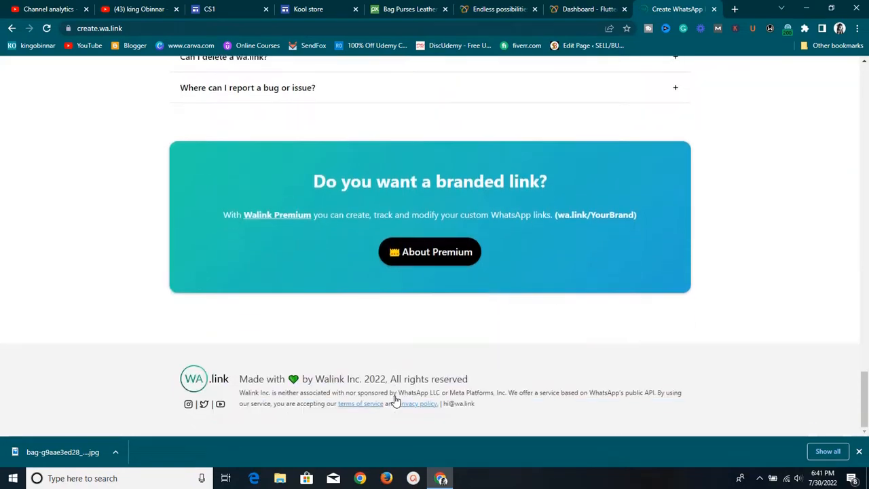
pyautogui.scroll(6, 395, 401)
pyautogui.scroll(15, 400, 398)
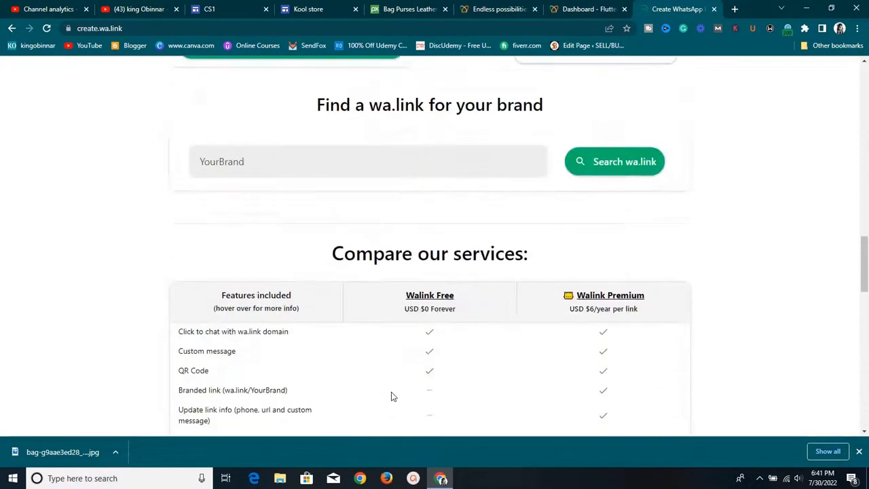
pyautogui.scroll(12, 391, 397)
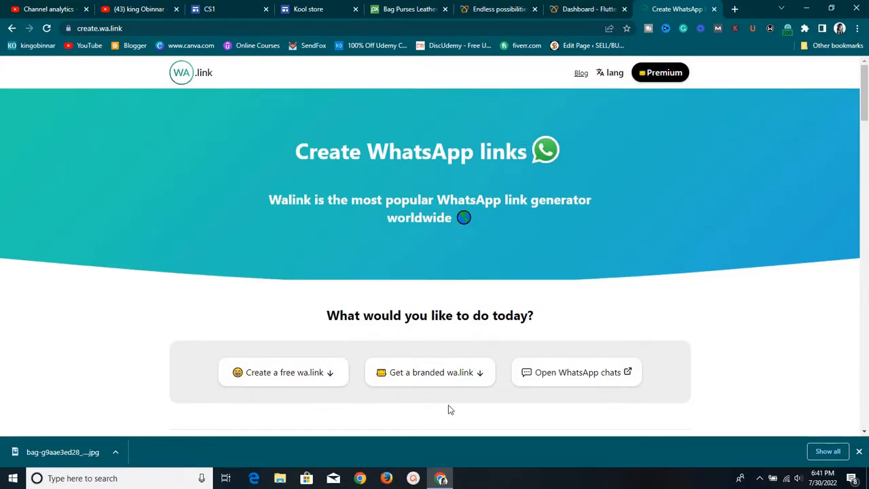
pyautogui.scroll(-6, 447, 409)
pyautogui.scroll(-5, 445, 415)
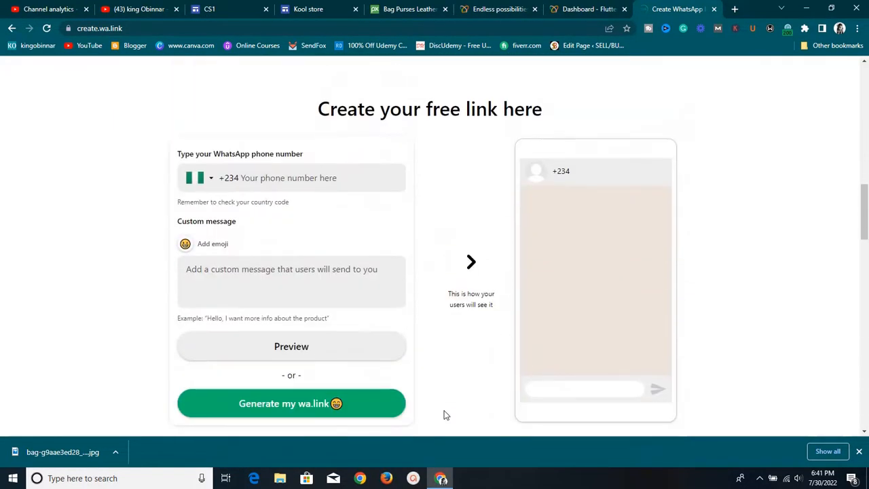
# Fill in the WhatsApp phone number after the +234 code, removing the duplicated prefix
pyautogui.click(278, 178)
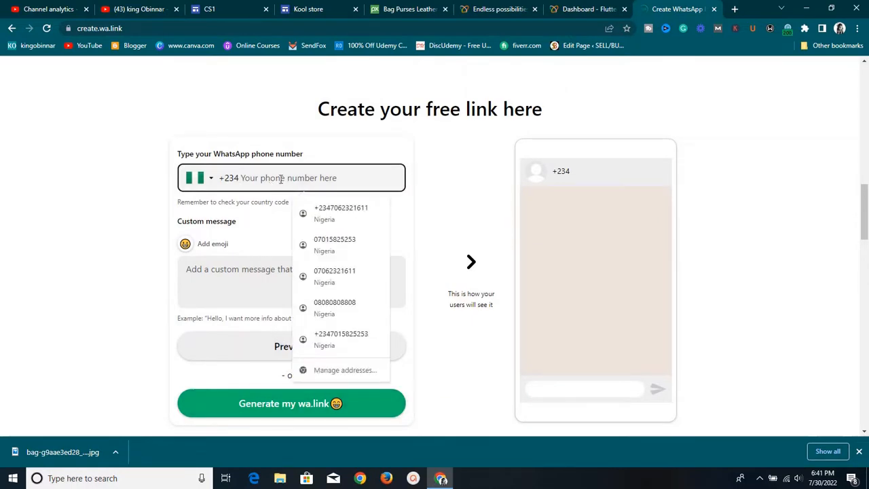
pyautogui.click(330, 226)
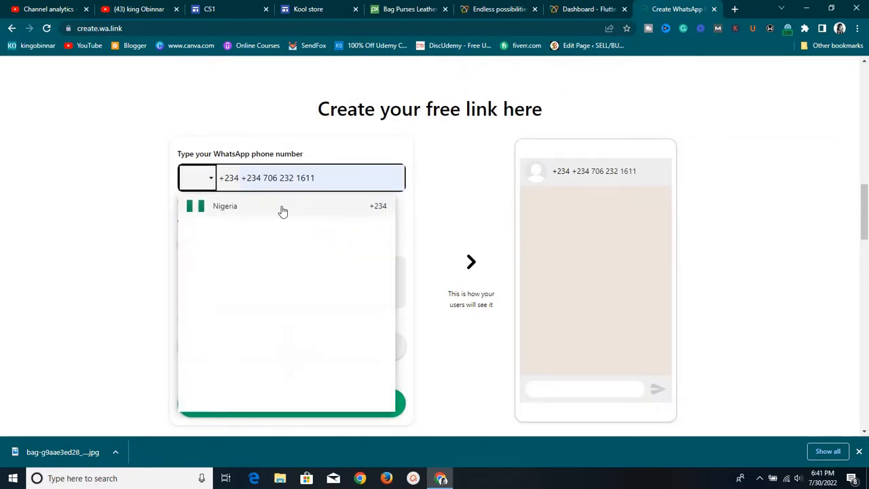
pyautogui.click(199, 181)
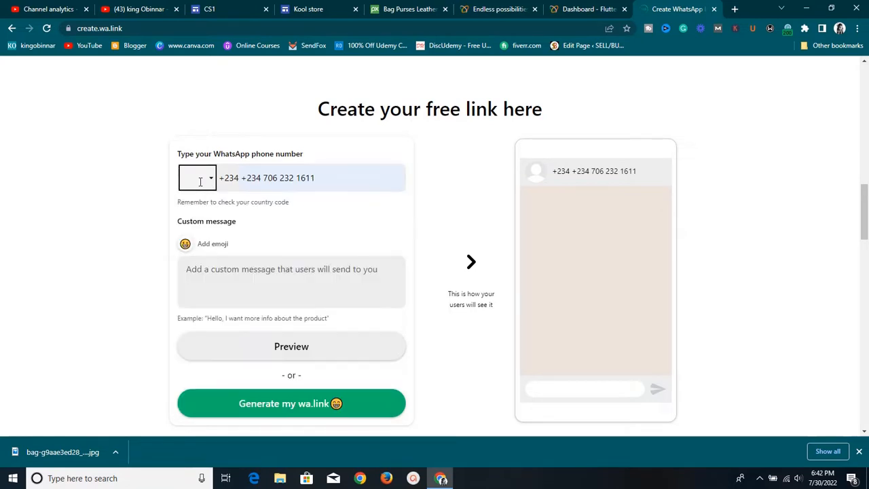
pyautogui.click(357, 180)
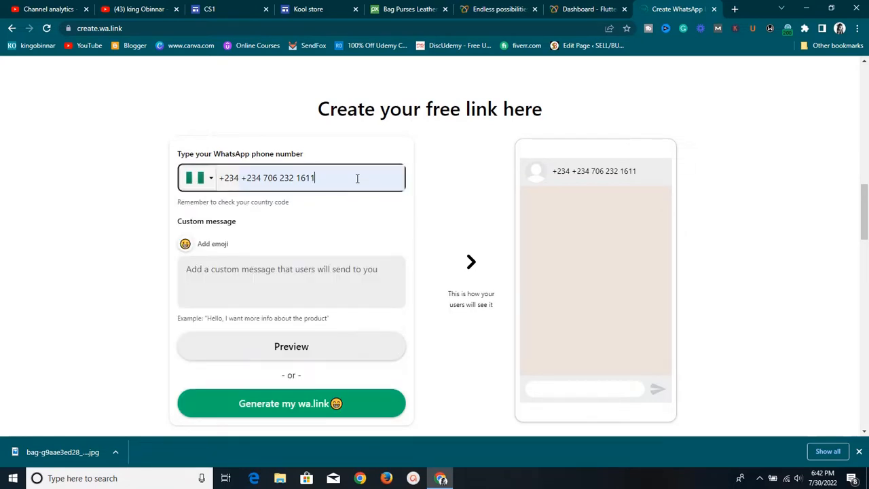
pyautogui.click(261, 180)
pyautogui.press('BackSpace')
pyautogui.press('BackSpace')
pyautogui.press('BackSpace')
pyautogui.press('BackSpace')
pyautogui.press('BackSpace')
pyautogui.press('BackSpace')
pyautogui.press('BackSpace')
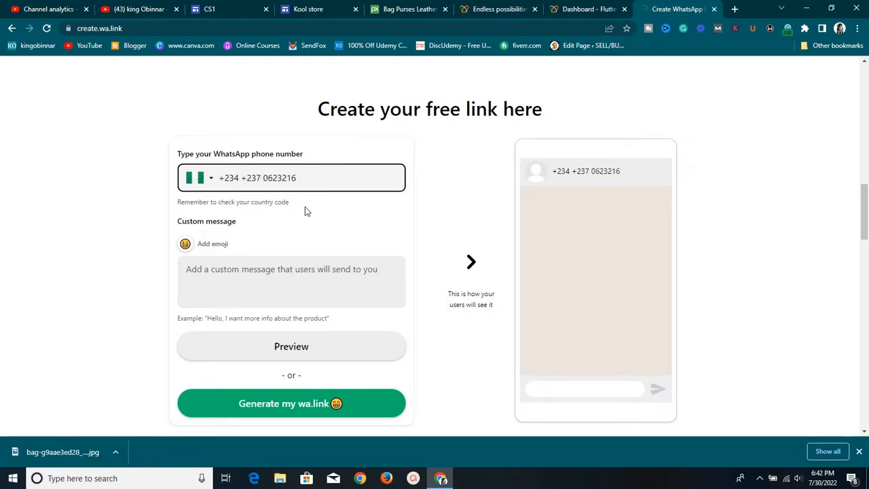
pyautogui.press('BackSpace')
pyautogui.press('BackSpace')
pyautogui.press('BackSpace')
pyautogui.press('BackSpace')
pyautogui.press('BackSpace')
pyautogui.press('BackSpace')
pyautogui.press('BackSpace')
pyautogui.press('BackSpace')
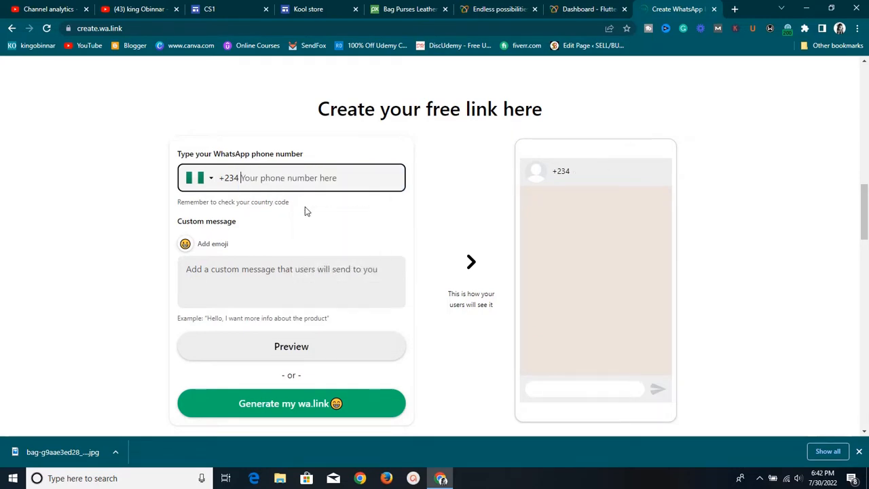
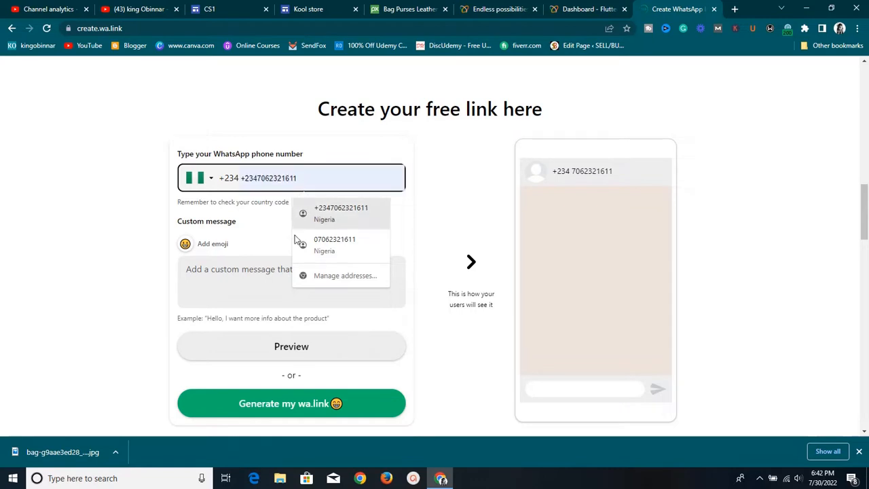
pyautogui.click(232, 291)
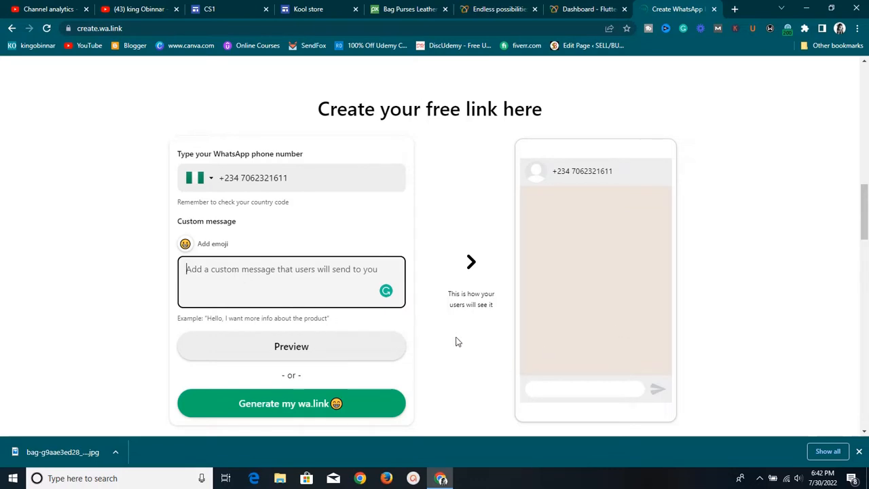
# Write the custom WhatsApp message 'Hello my name is' and preview it in the chat mockup
pyautogui.write('hELLO')
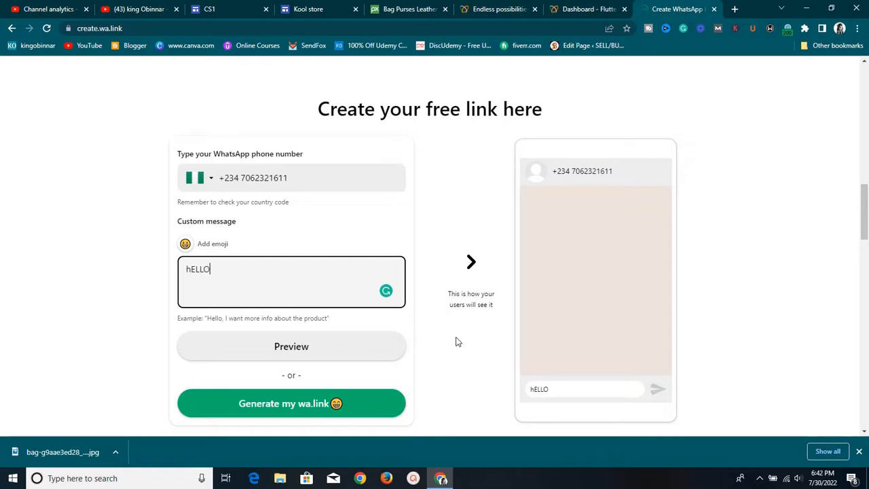
pyautogui.press('BackSpace')
pyautogui.press('BackSpace')
pyautogui.press('BackSpace')
pyautogui.press('BackSpace')
pyautogui.press('BackSpace')
pyautogui.write('Hello my name')
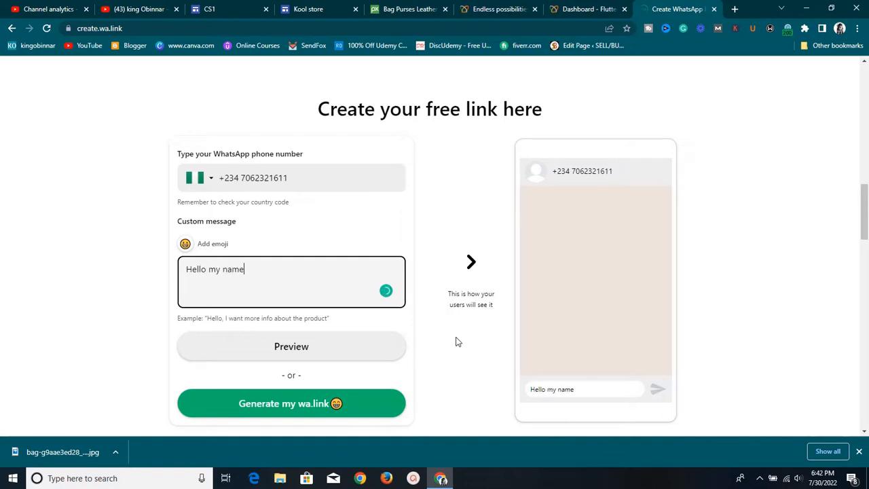
pyautogui.write(' is')
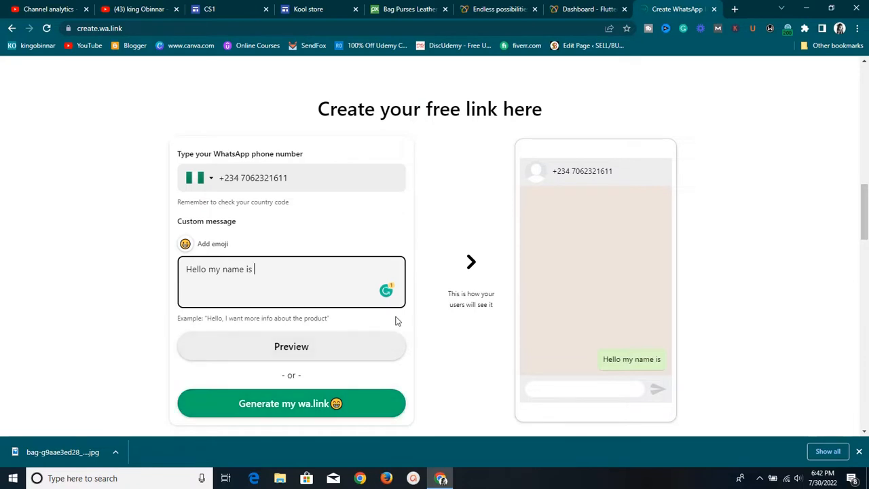
pyautogui.scroll(-4, 379, 327)
pyautogui.scroll(-4, 381, 326)
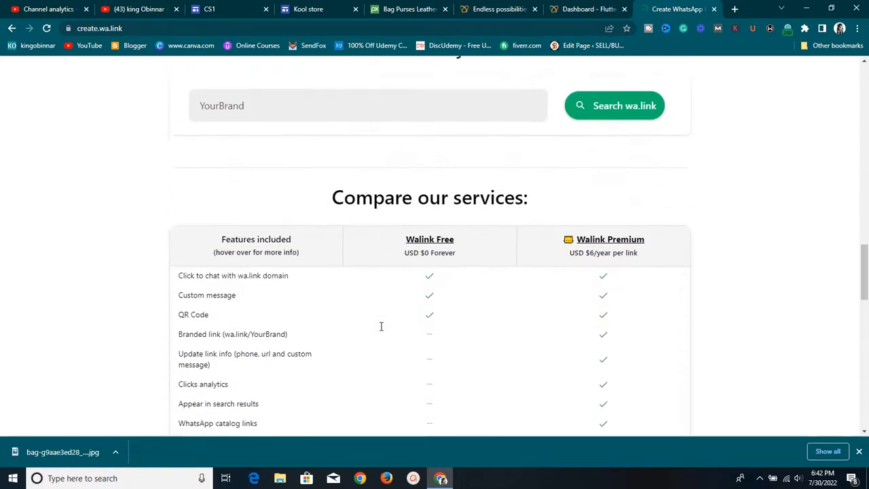
pyautogui.scroll(4, 389, 332)
pyautogui.scroll(5, 391, 332)
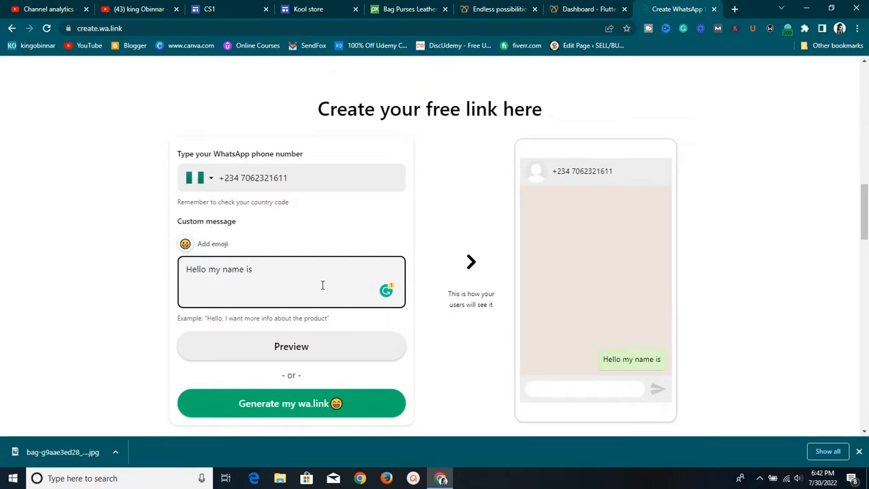
pyautogui.click(315, 345)
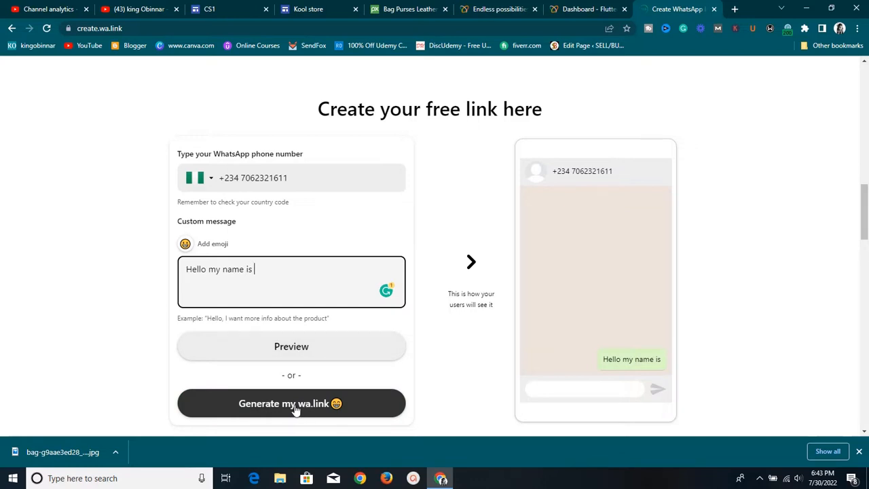
pyautogui.scroll(-1, 307, 405)
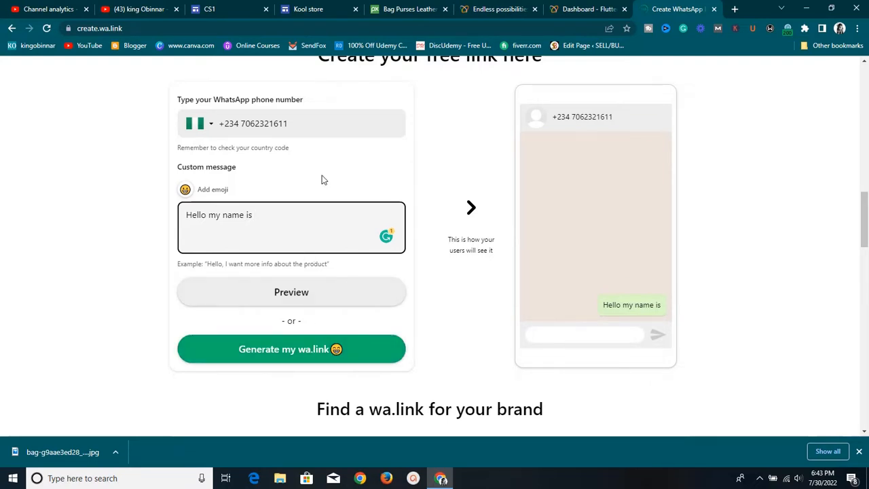
pyautogui.scroll(2, 323, 179)
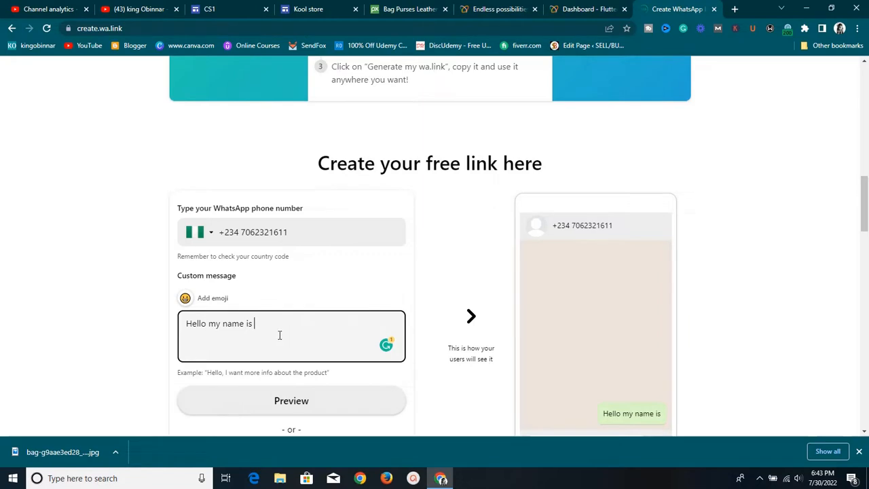
pyautogui.scroll(-1, 279, 335)
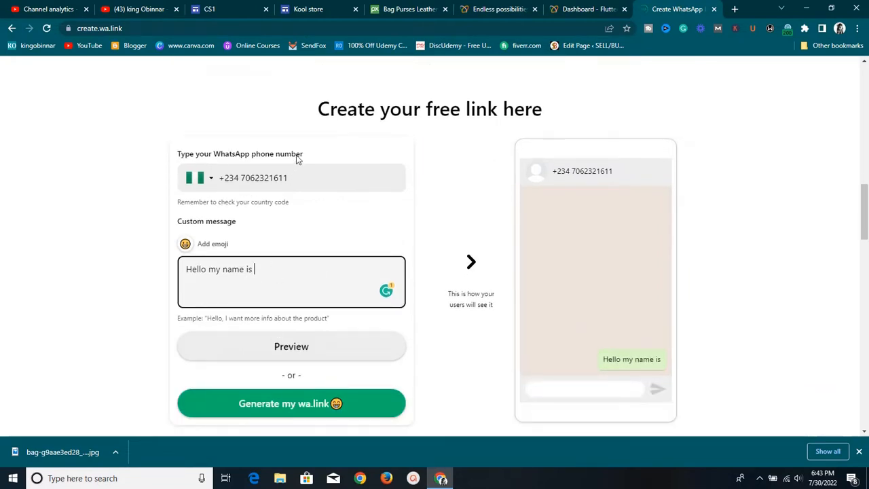
pyautogui.scroll(-1, 269, 269)
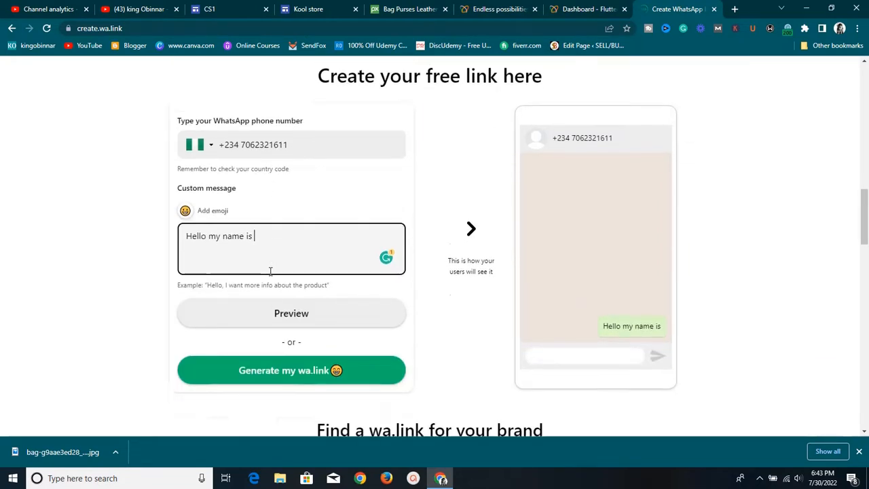
pyautogui.scroll(4, 273, 251)
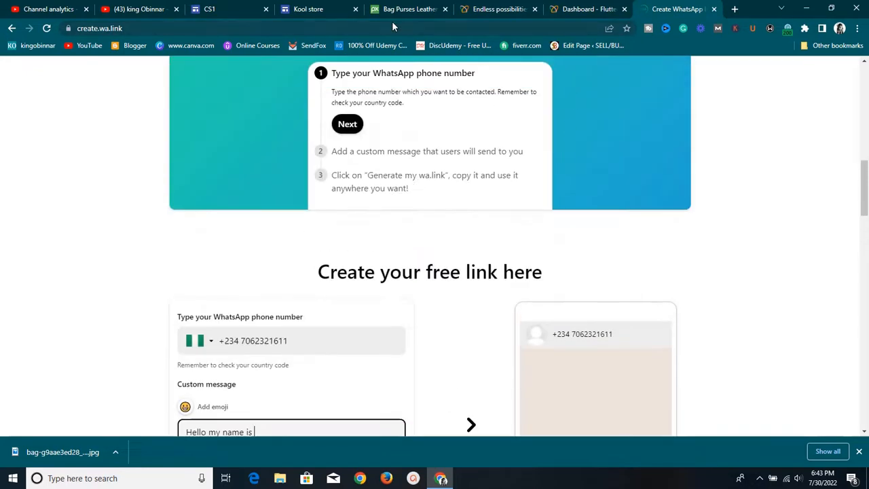
pyautogui.click(217, 9)
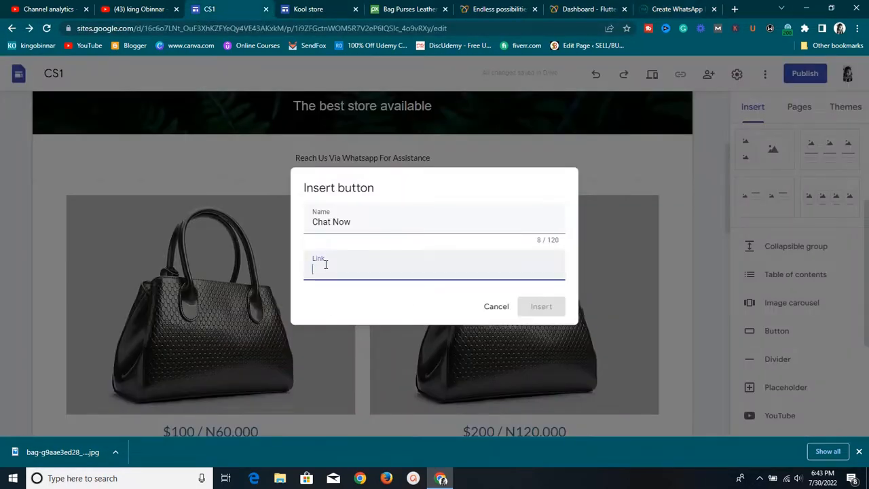
pyautogui.rightClick(320, 274)
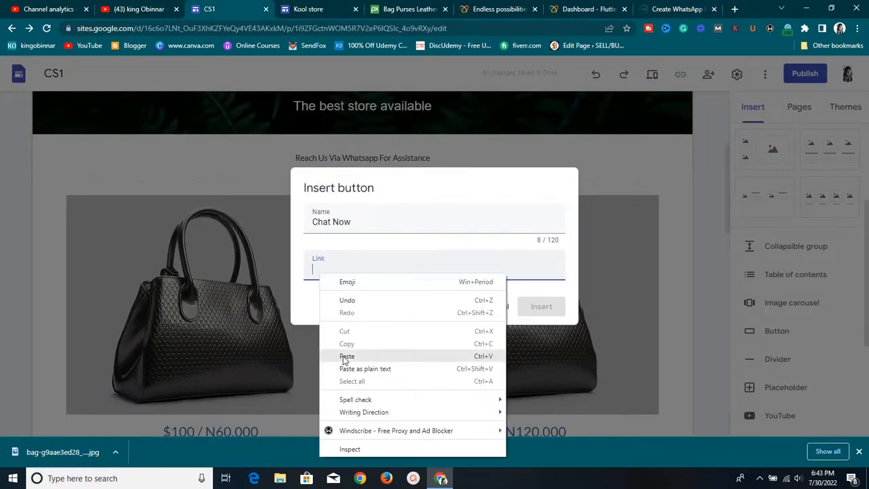
pyautogui.click(344, 359)
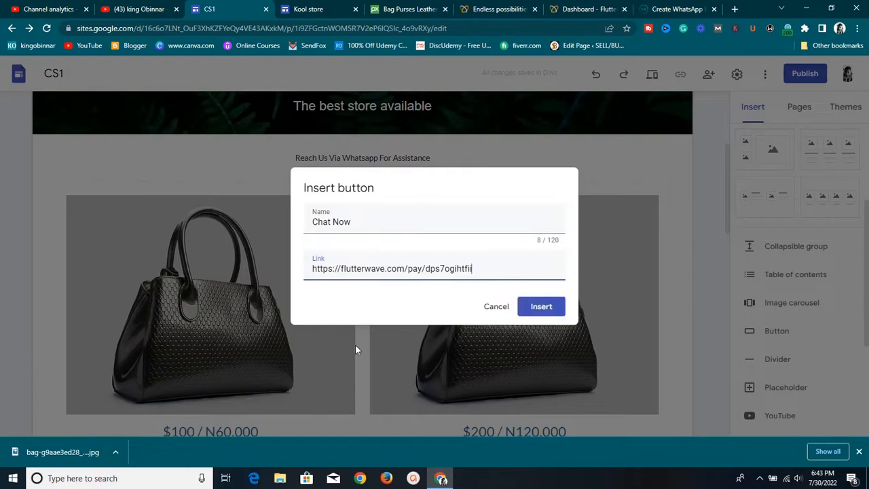
pyautogui.click(529, 309)
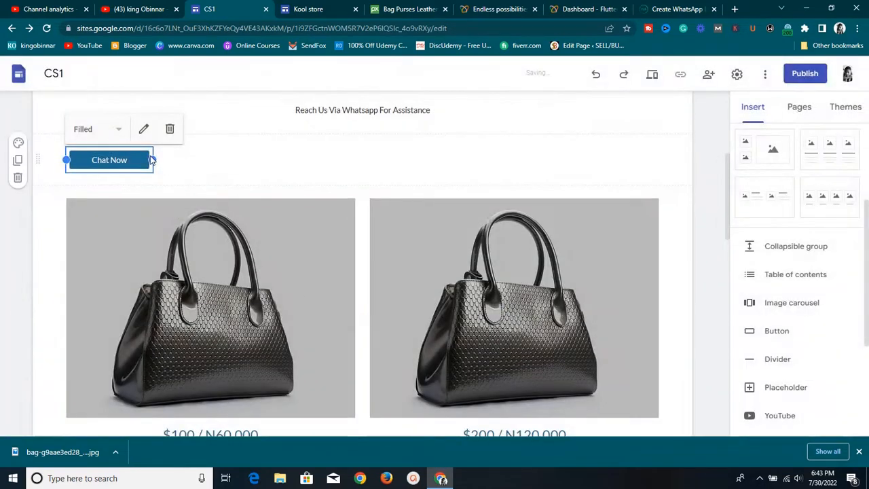
# Widen the Chat Now button to fill the row under the 'Reach Us Via Whatsapp' line
pyautogui.moveTo(128, 159); pyautogui.dragTo(370, 330)
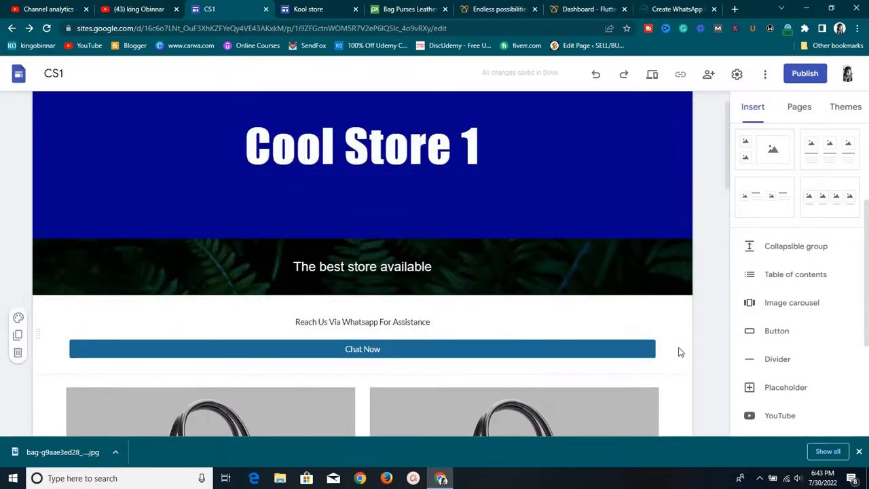
pyautogui.scroll(-2, 681, 351)
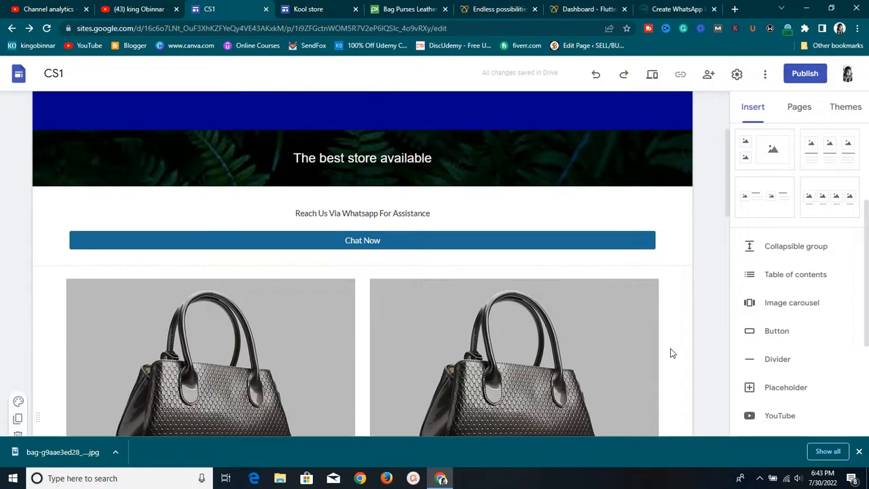
pyautogui.scroll(2, 669, 351)
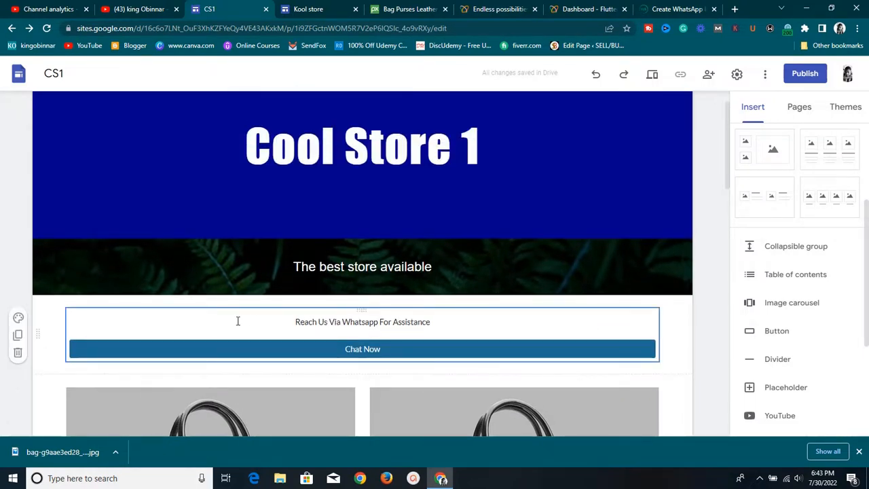
# Duplicate the WhatsApp Chat Now section and drag the copy below the bag listings
pyautogui.click(17, 336)
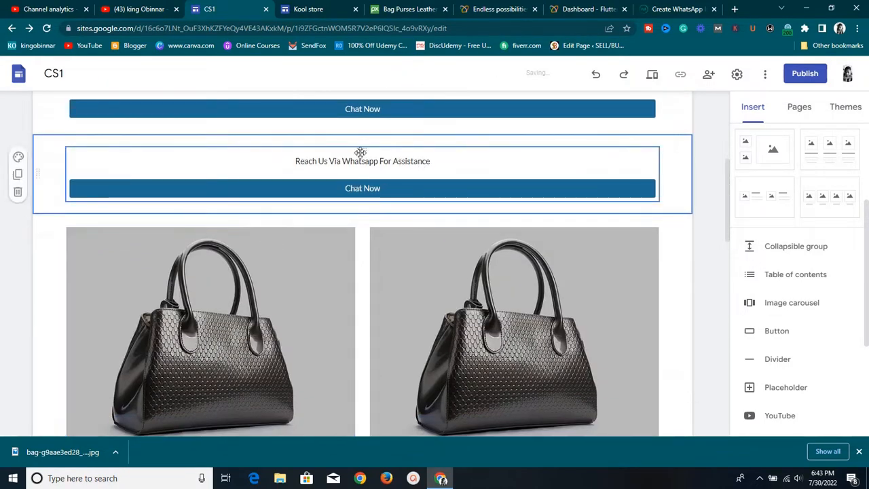
pyautogui.moveTo(360, 152); pyautogui.dragTo(251, 360)
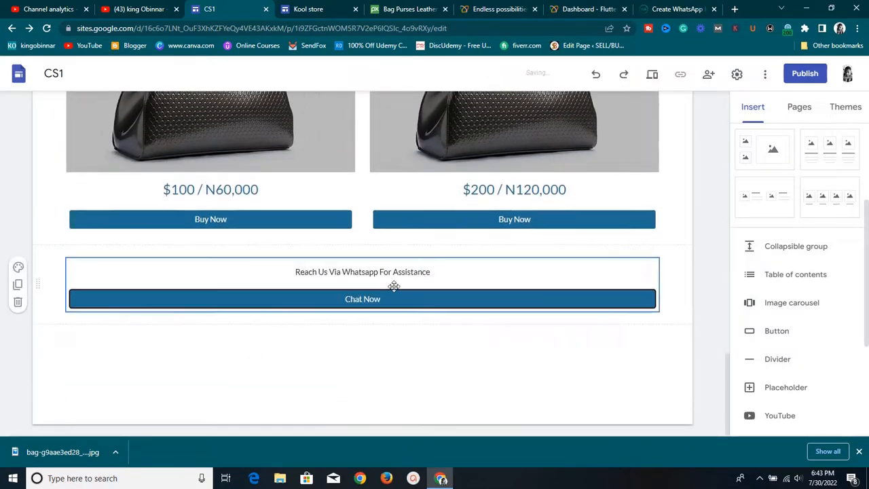
pyautogui.scroll(3, 396, 273)
pyautogui.scroll(10, 395, 272)
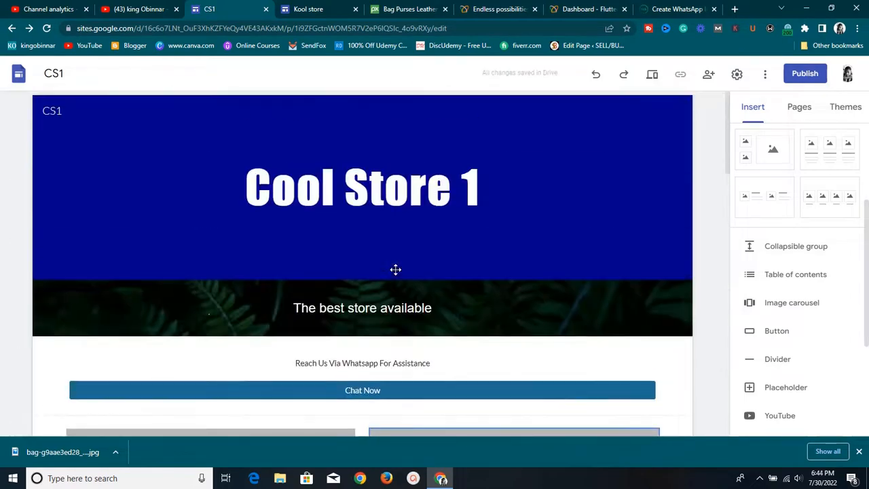
pyautogui.scroll(-2, 392, 301)
pyautogui.scroll(-5, 386, 279)
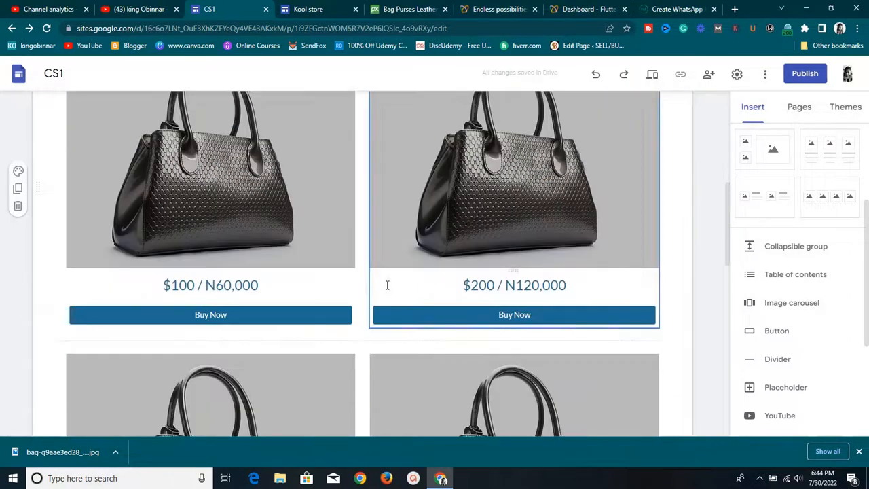
pyautogui.scroll(-4, 392, 285)
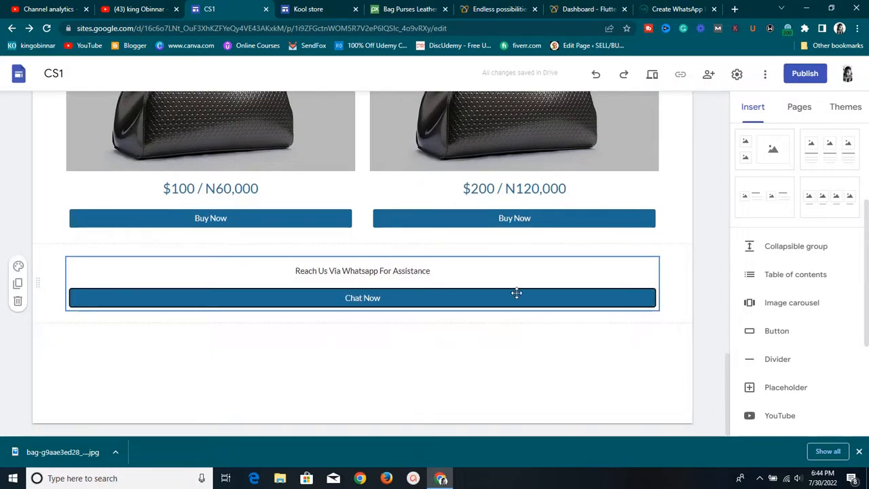
pyautogui.scroll(3, 502, 294)
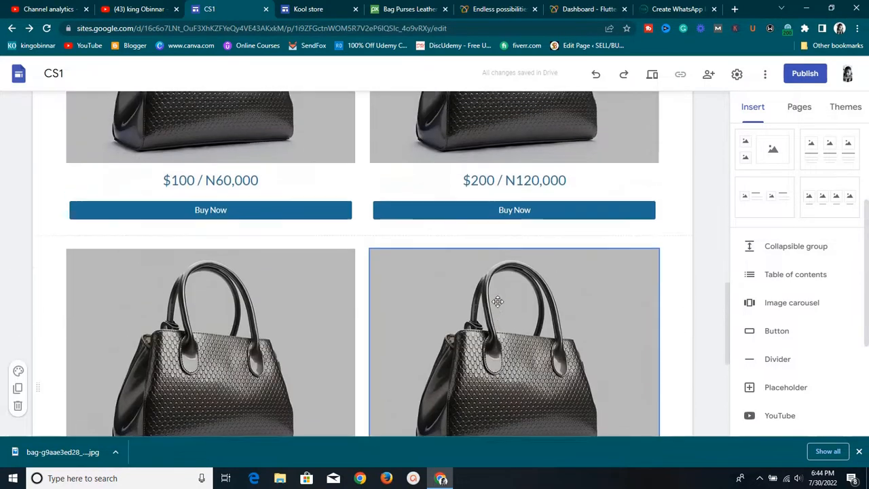
pyautogui.scroll(10, 498, 301)
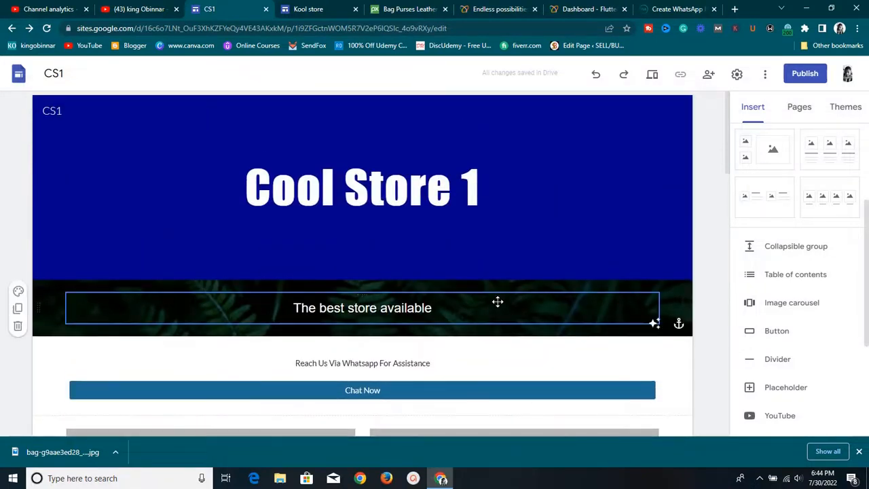
pyautogui.scroll(-3, 502, 309)
pyautogui.scroll(3, 490, 317)
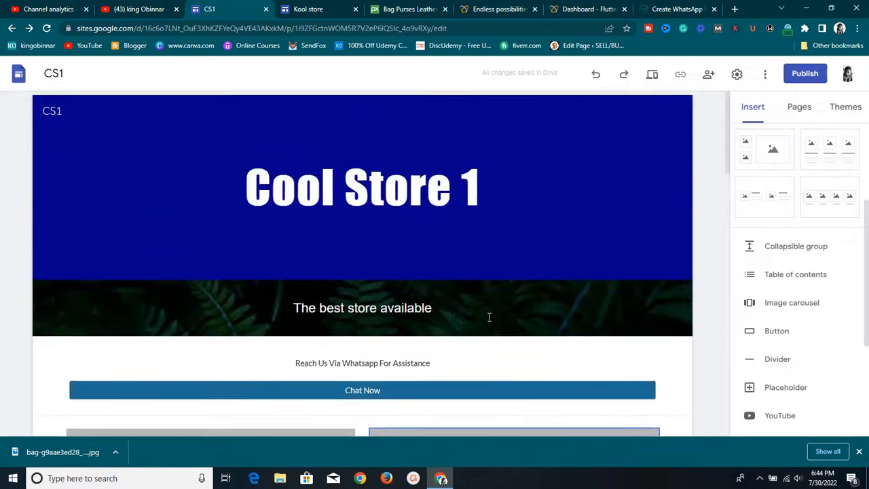
pyautogui.scroll(-6, 486, 318)
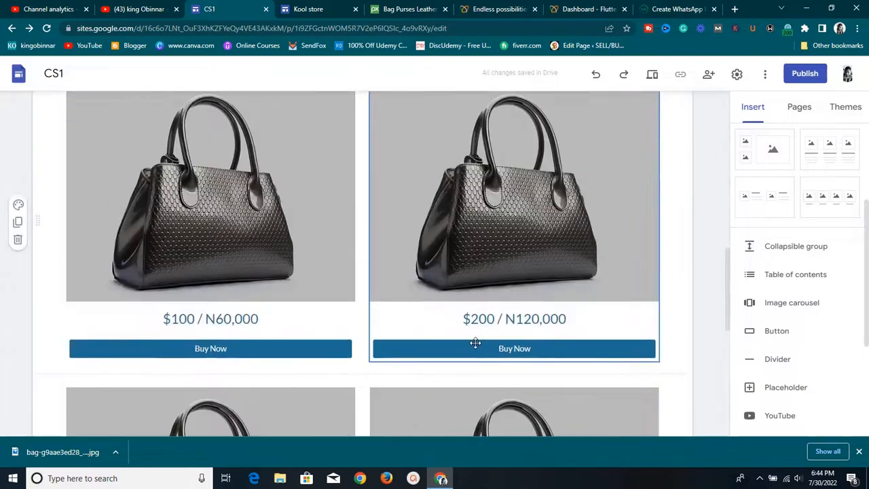
pyautogui.scroll(5, 478, 343)
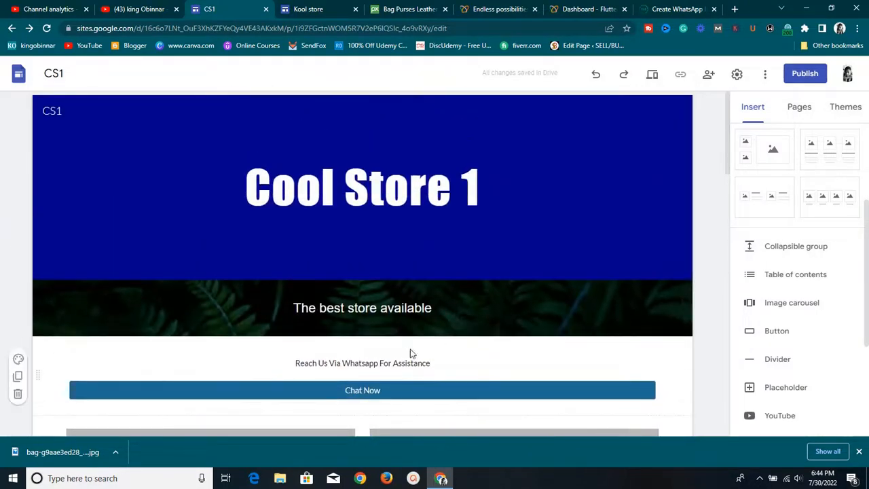
# Create a new site page named About Us
pyautogui.click(804, 109)
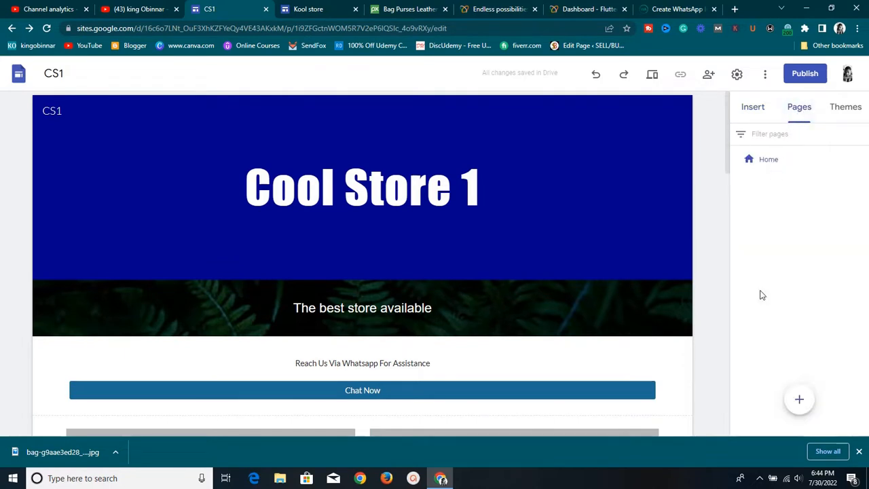
pyautogui.click(799, 401)
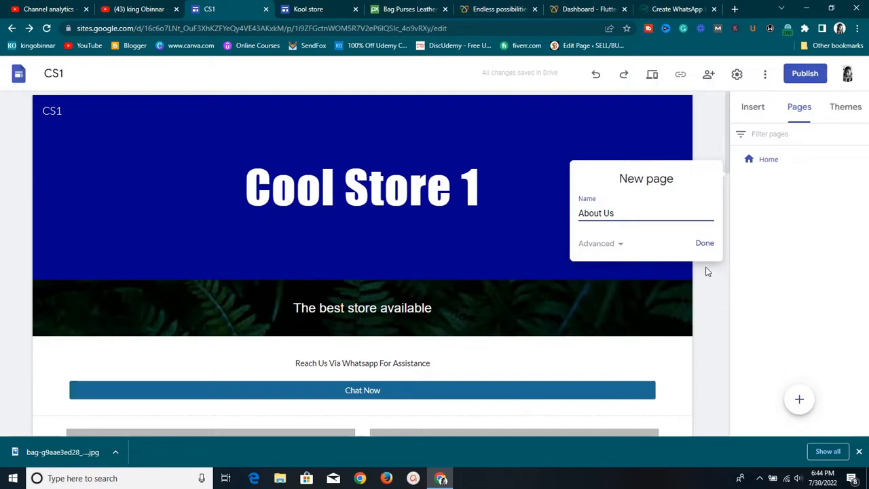
pyautogui.click(705, 243)
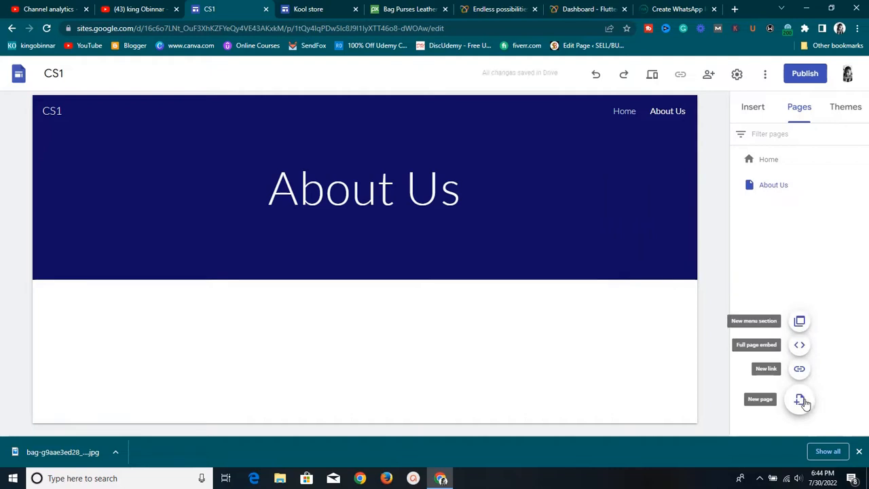
# Add a second page named 'Contant Us', then open the About Us page
pyautogui.click(802, 401)
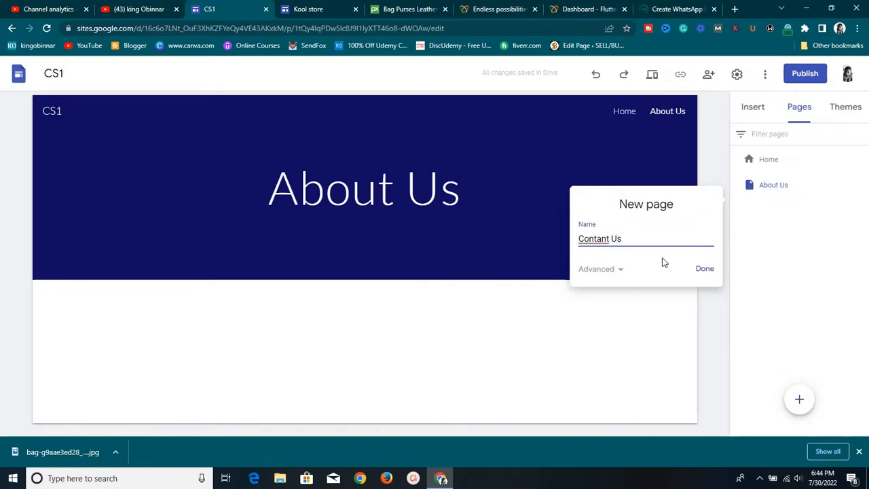
pyautogui.click(704, 269)
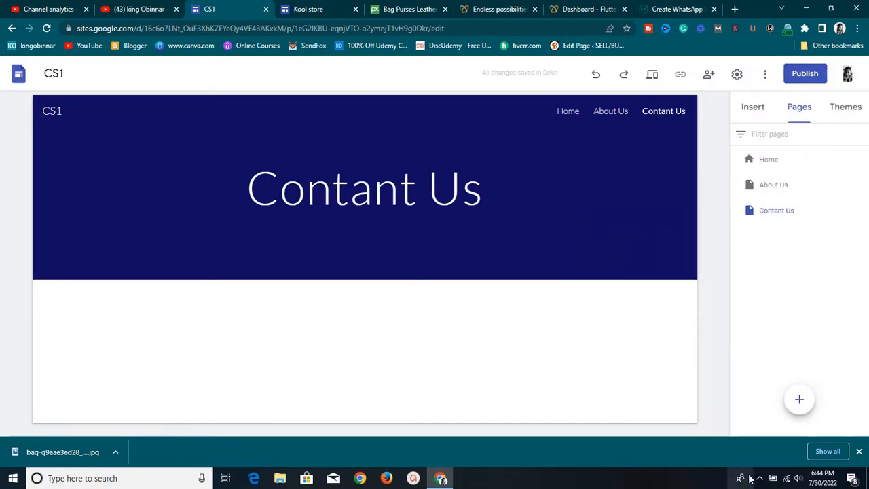
pyautogui.moveTo(799, 399)
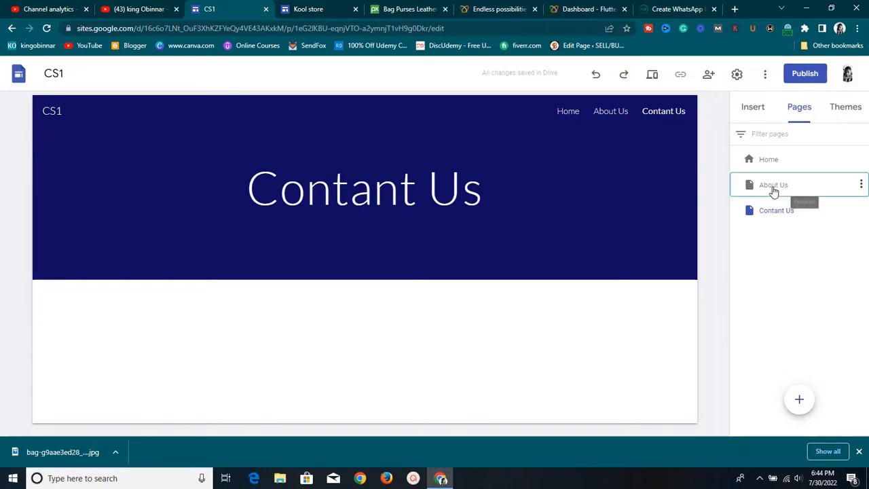
pyautogui.click(749, 193)
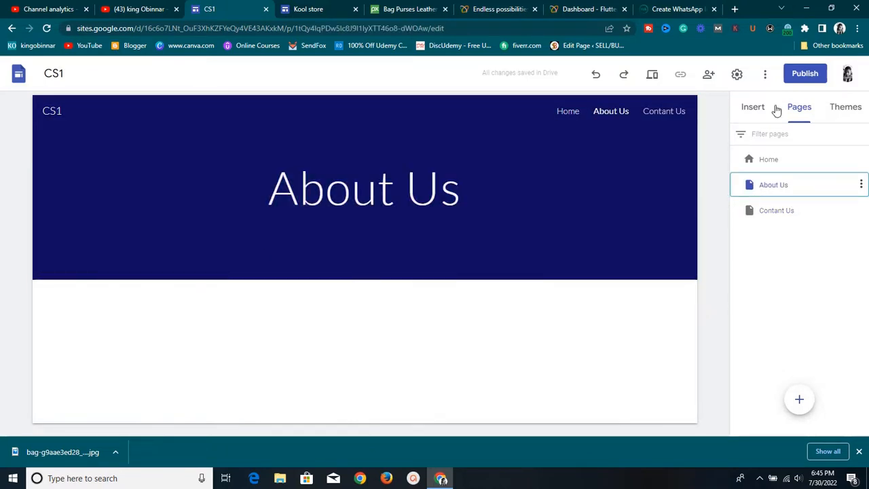
# Add a text box reading 'This is about cool store 1' under the About Us header
pyautogui.click(753, 108)
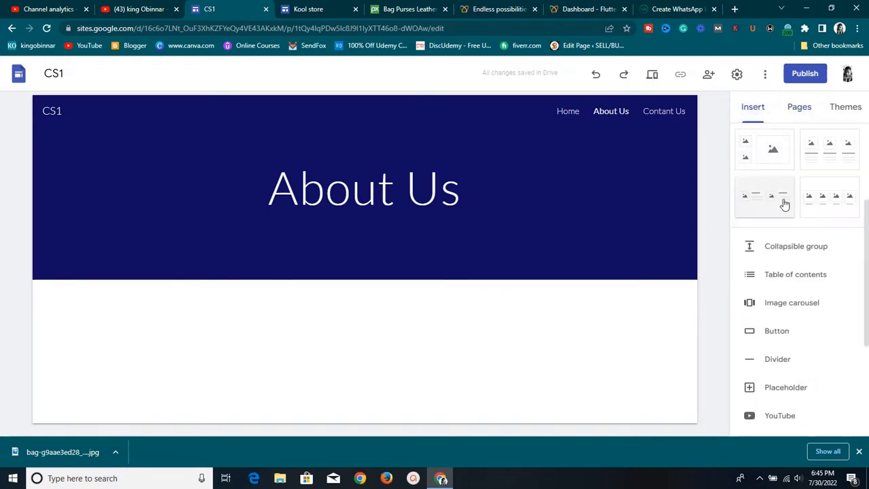
pyautogui.scroll(-1, 779, 266)
pyautogui.scroll(-1, 778, 266)
pyautogui.scroll(4, 784, 258)
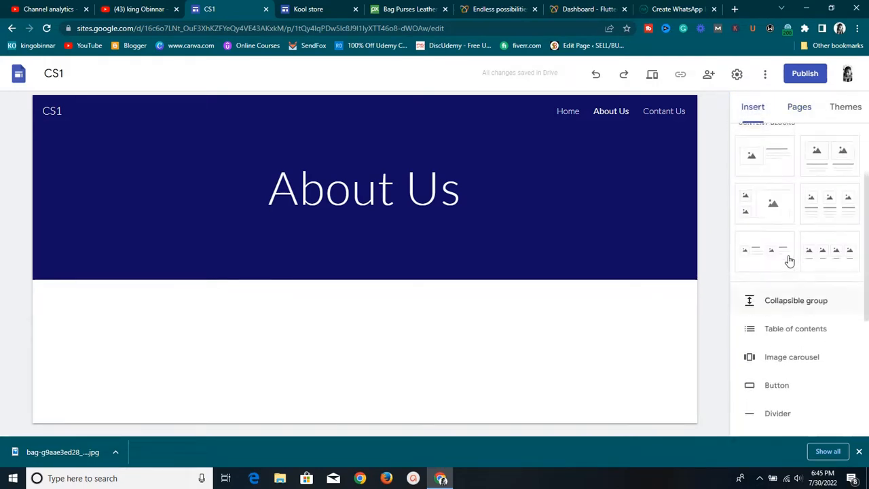
pyautogui.click(781, 161)
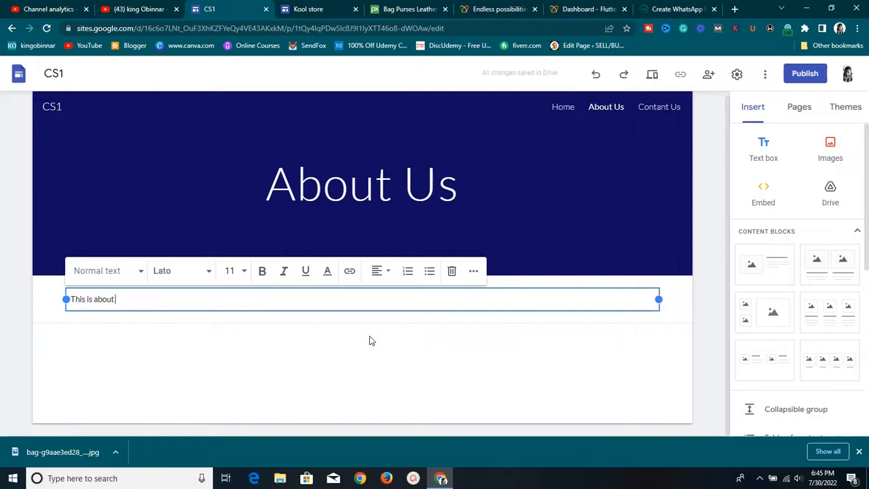
pyautogui.write('cool store 1')
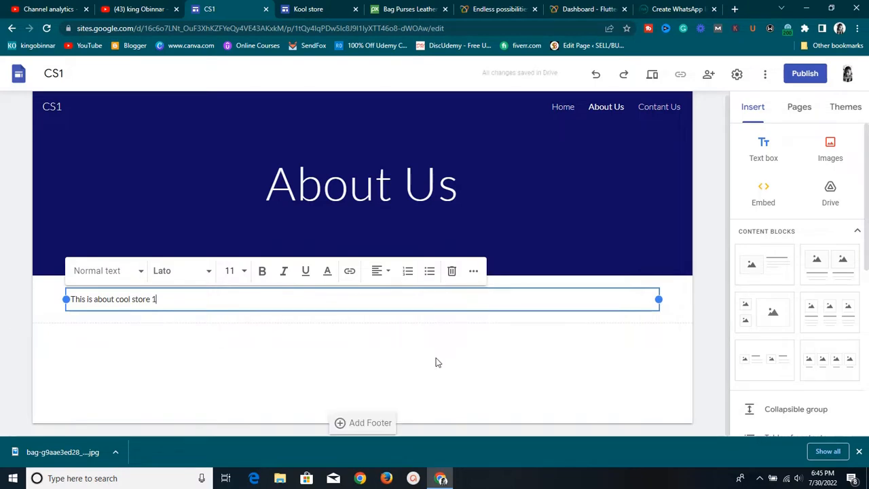
pyautogui.click(497, 355)
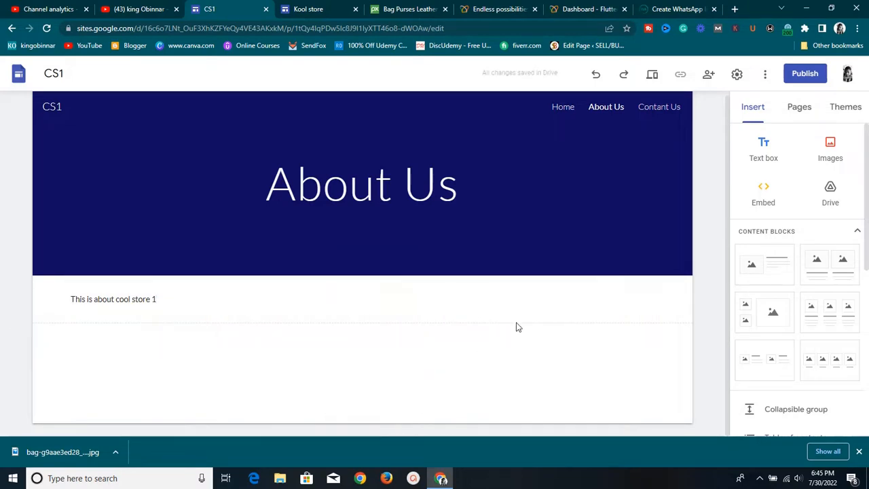
pyautogui.scroll(-2, 781, 265)
pyautogui.scroll(2, 782, 266)
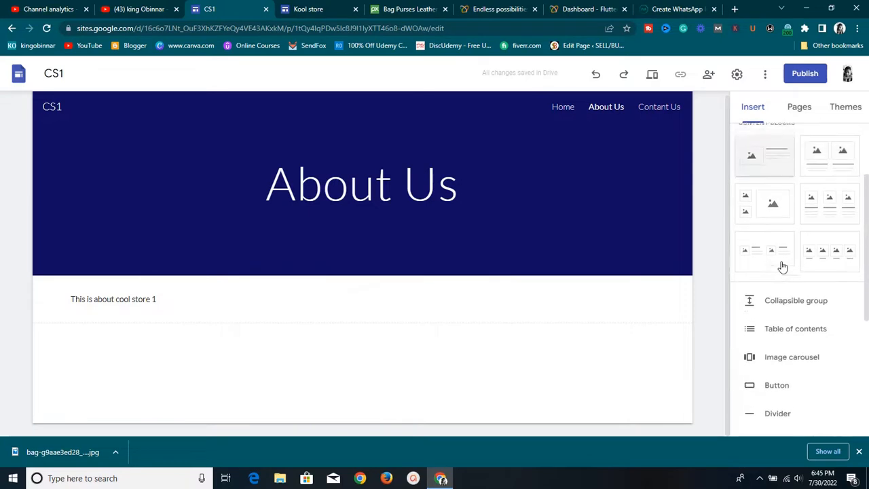
# Insert the yellow and blue bags photo from a Google Image Search for 'bag'
pyautogui.click(832, 159)
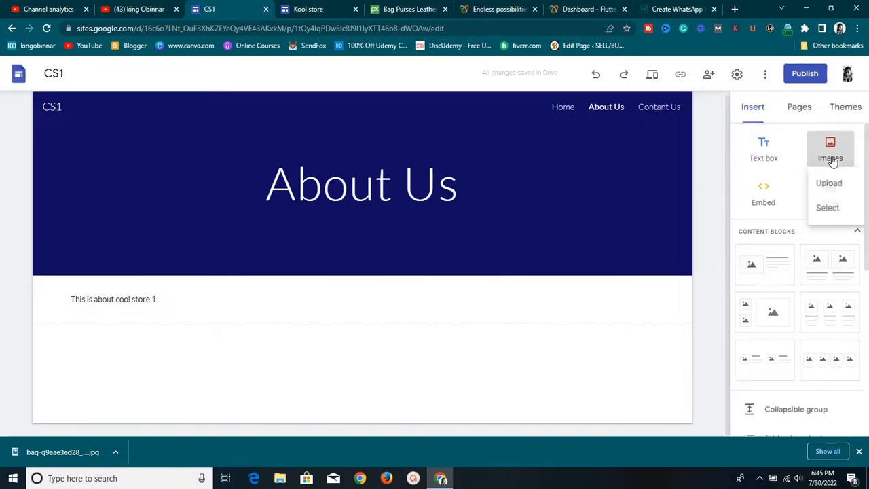
pyautogui.click(827, 210)
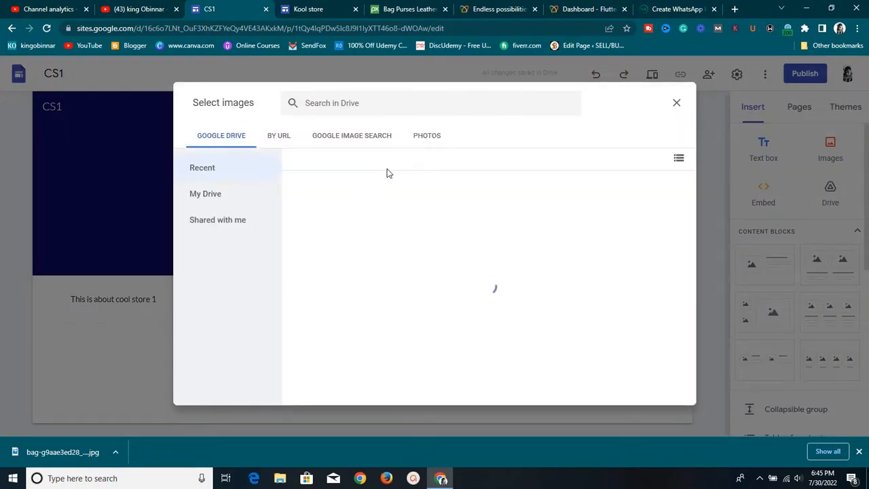
pyautogui.click(290, 133)
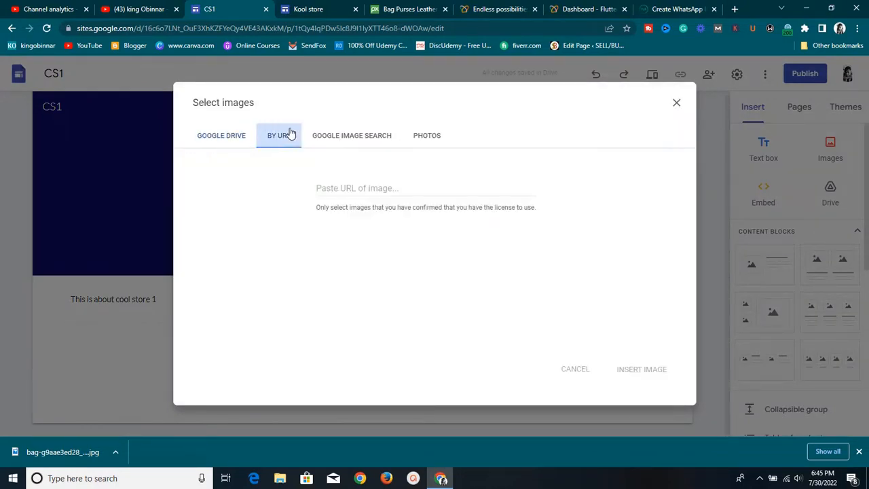
pyautogui.click(384, 135)
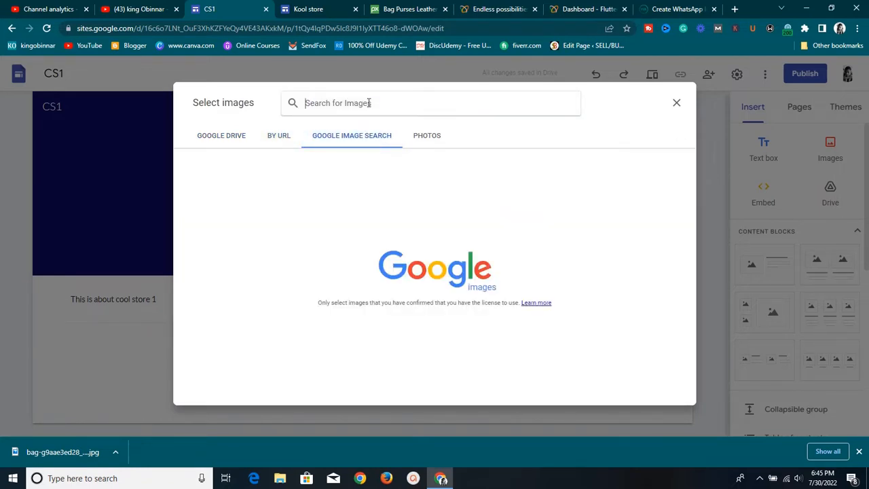
pyautogui.write('bag')
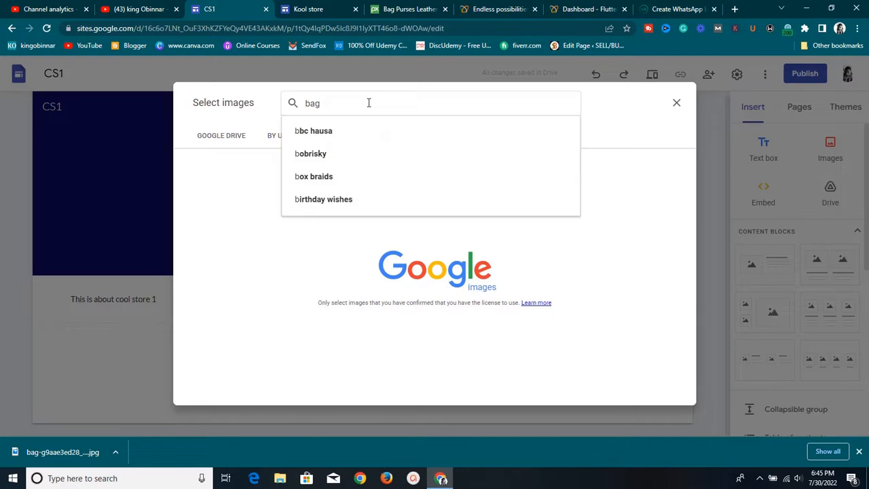
pyautogui.press('Return')
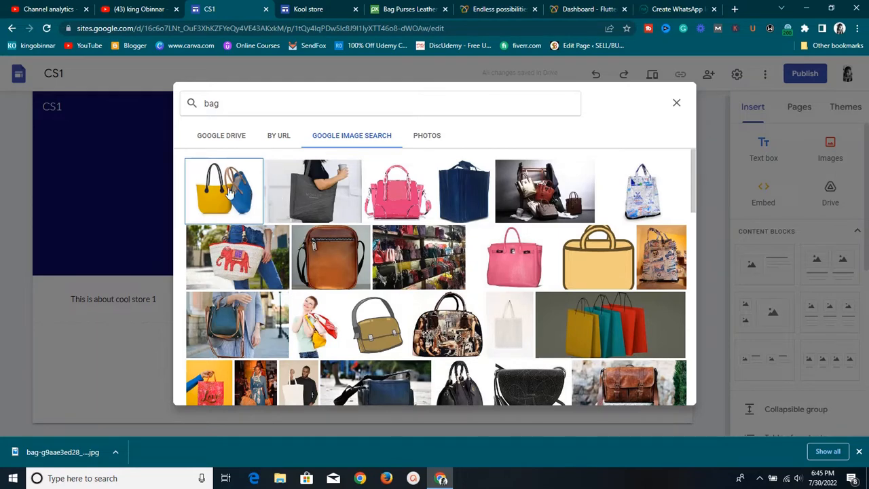
pyautogui.click(229, 193)
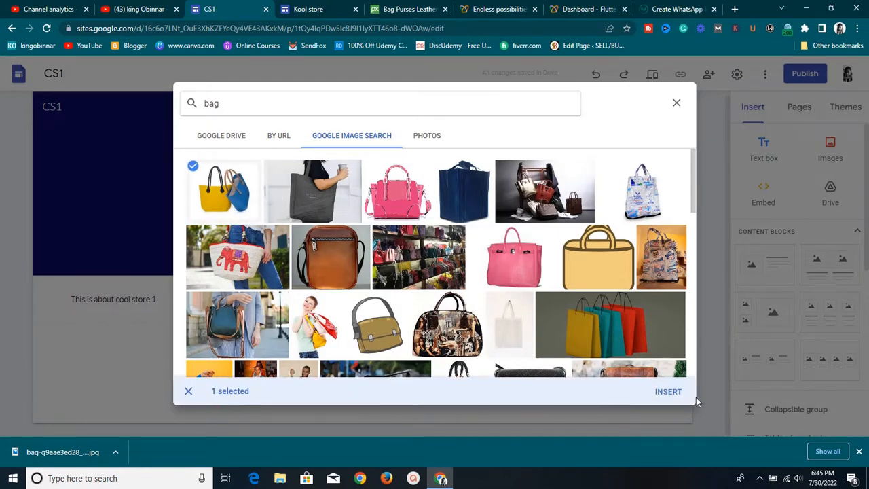
pyautogui.click(676, 393)
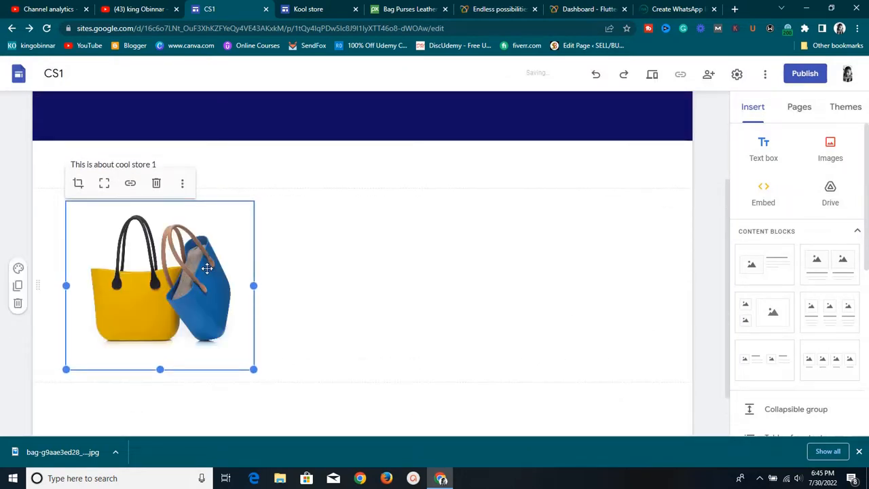
# Widen the bag photo to full page width and drag its bottom edge down to make it taller
pyautogui.moveTo(250, 286); pyautogui.dragTo(653, 311)
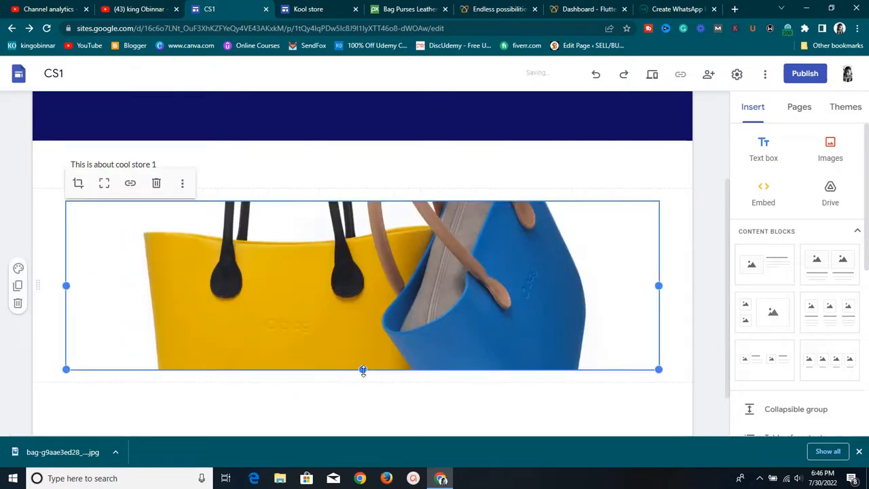
pyautogui.moveTo(362, 370); pyautogui.dragTo(381, 485)
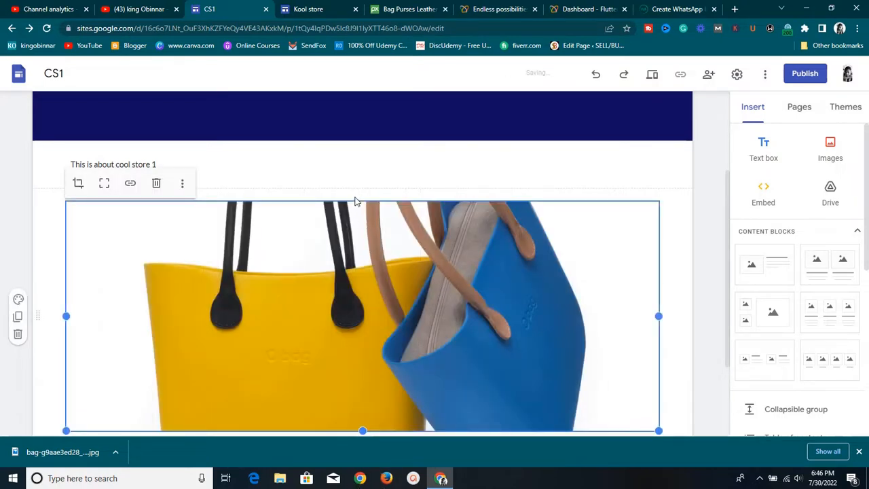
pyautogui.scroll(-2, 633, 326)
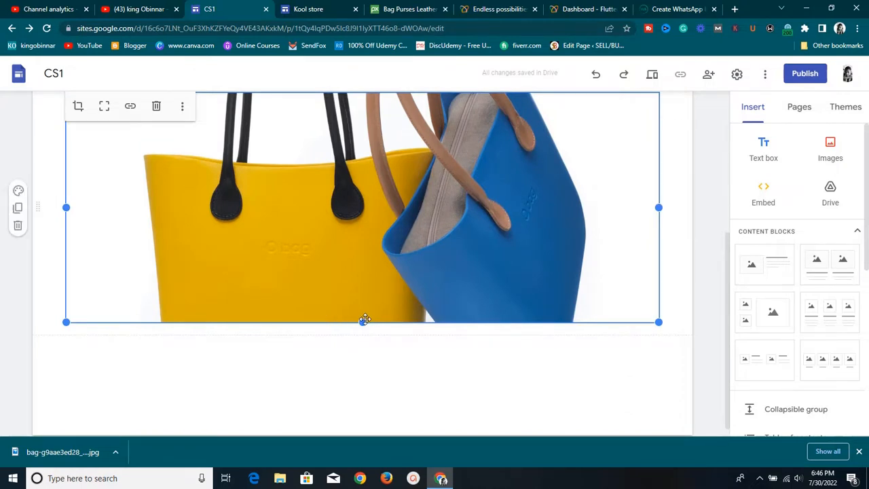
pyautogui.moveTo(365, 320); pyautogui.dragTo(351, 481)
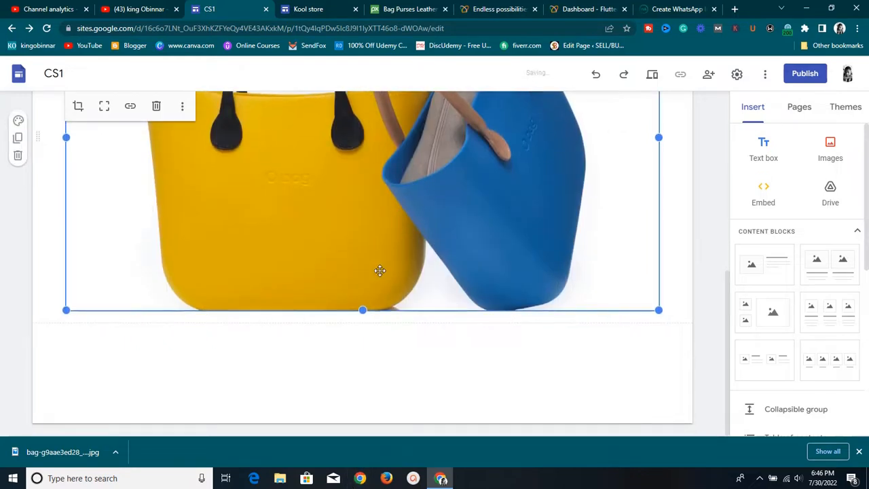
pyautogui.moveTo(364, 315); pyautogui.dragTo(365, 403)
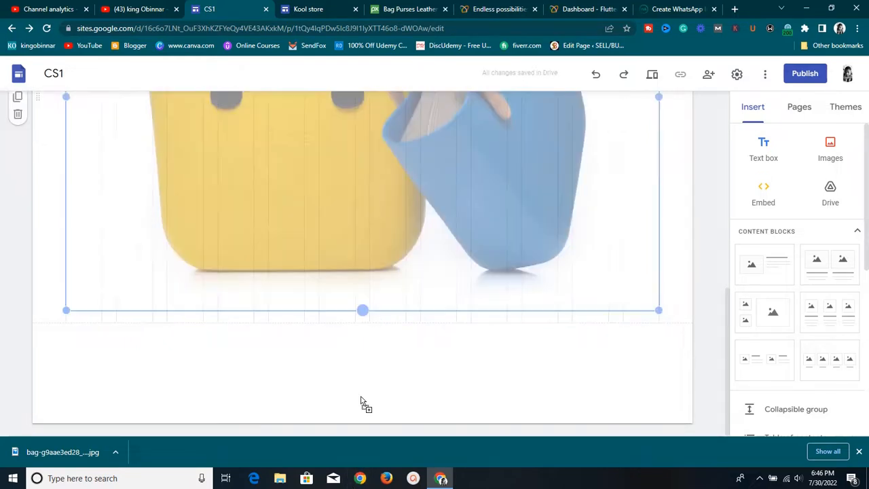
# Open the Contant Us page from the site's page list
pyautogui.scroll(3, 530, 157)
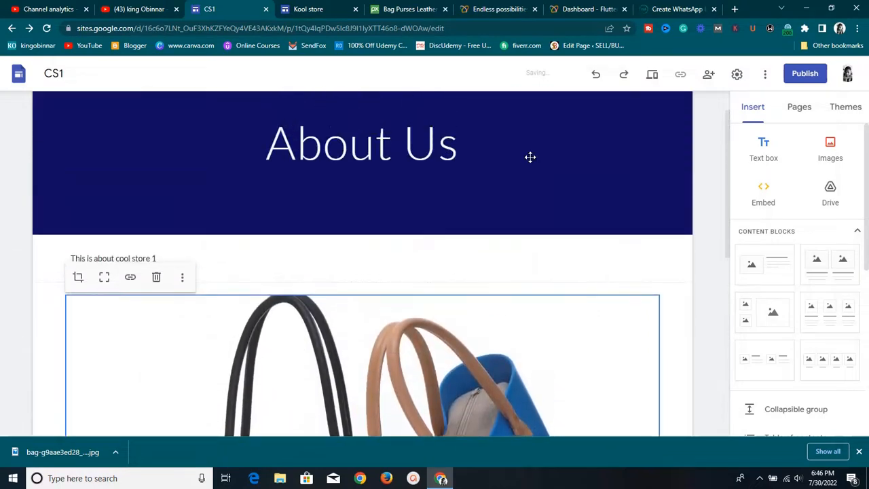
pyautogui.click(456, 276)
pyautogui.scroll(-6, 577, 297)
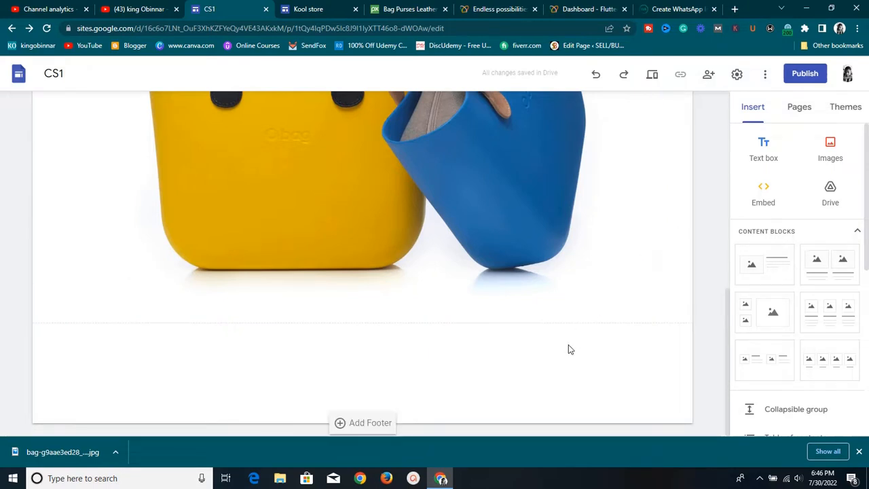
pyautogui.scroll(3, 683, 215)
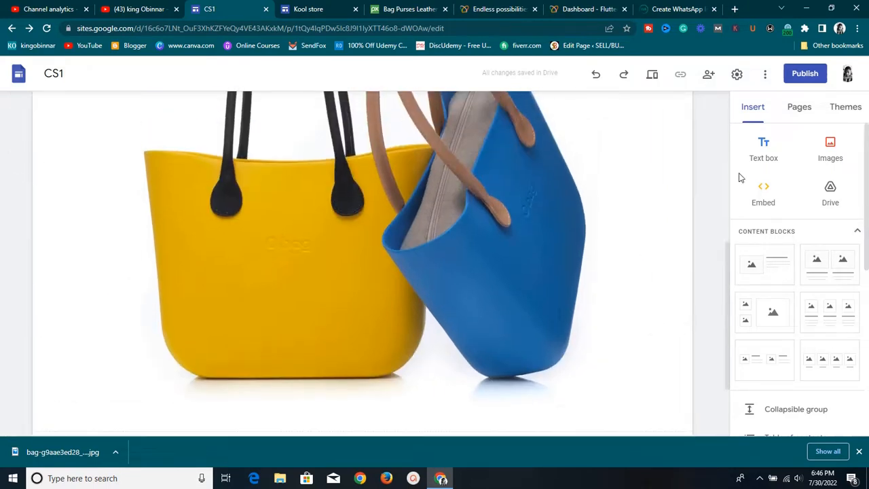
pyautogui.click(792, 109)
pyautogui.click(779, 222)
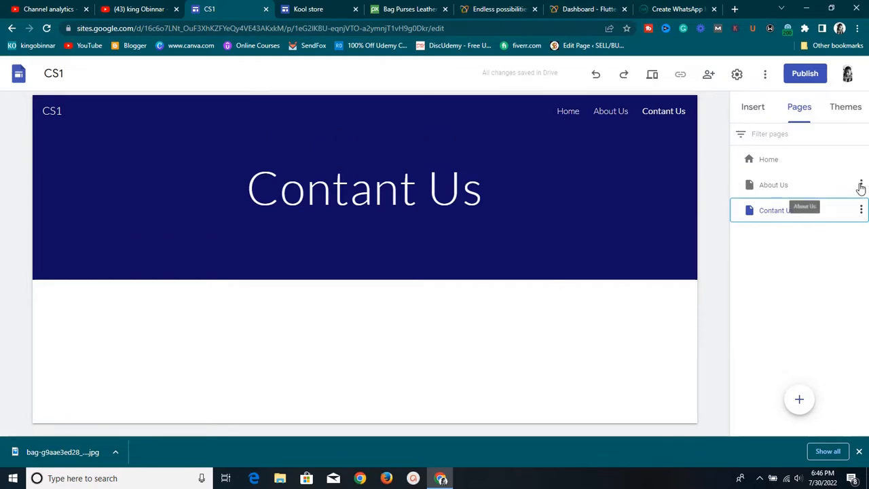
# Return to the Cool Store 1 home page and launch the site preview
pyautogui.click(861, 186)
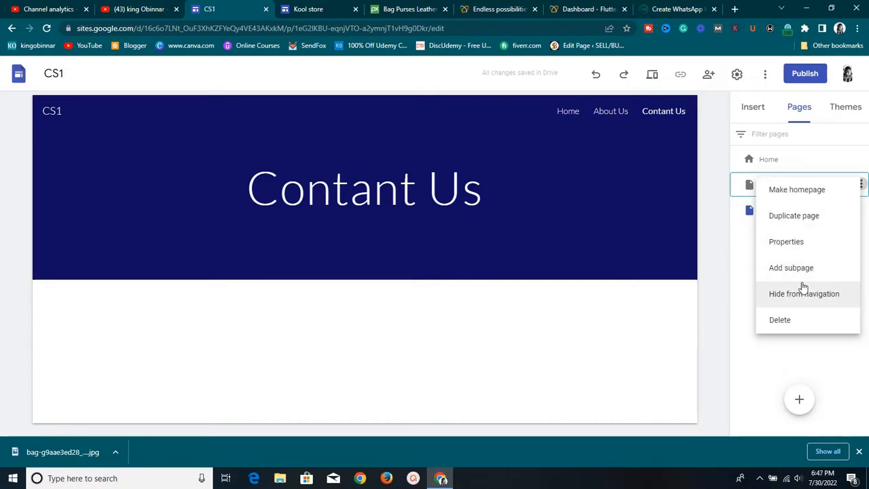
pyautogui.click(727, 265)
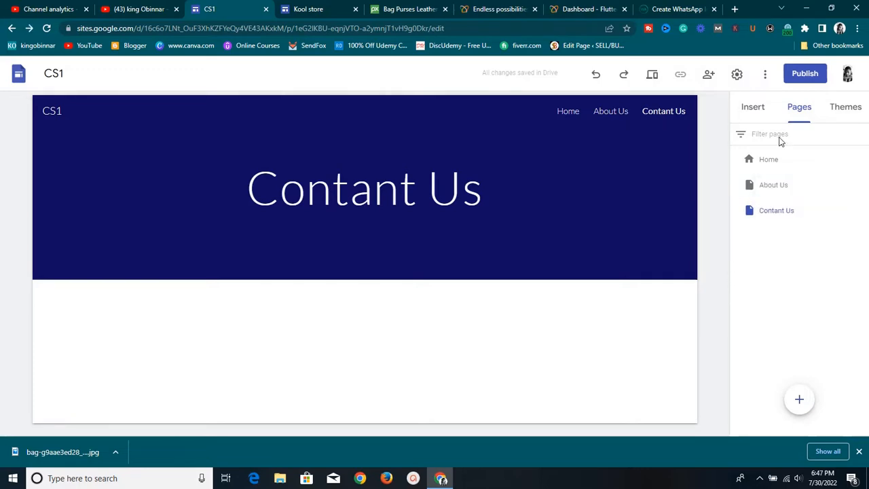
pyautogui.click(772, 165)
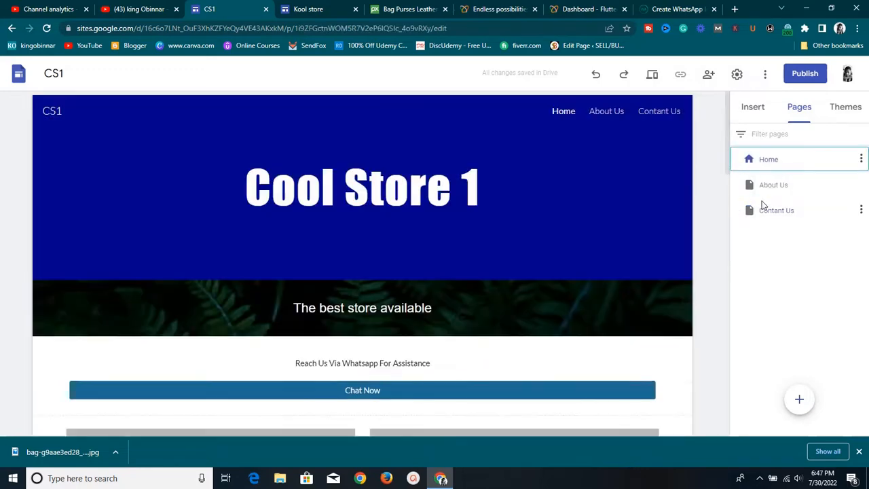
pyautogui.scroll(-10, 512, 197)
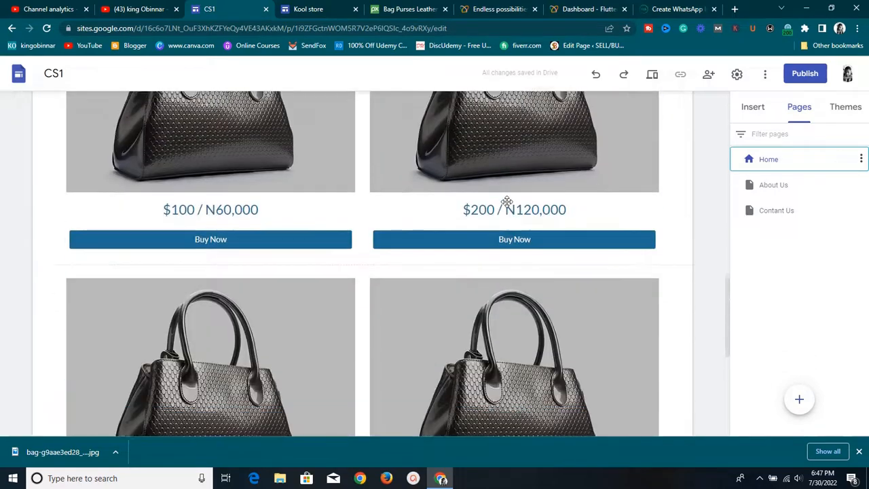
pyautogui.scroll(5, 507, 197)
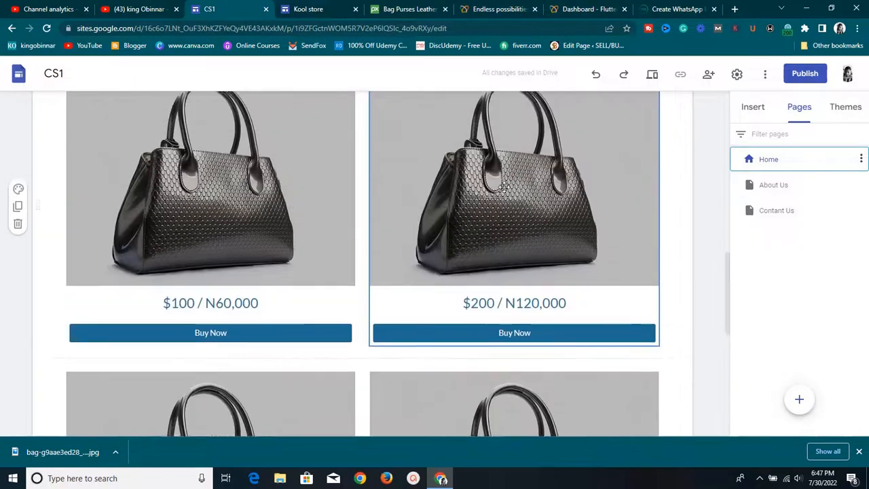
pyautogui.scroll(5, 504, 187)
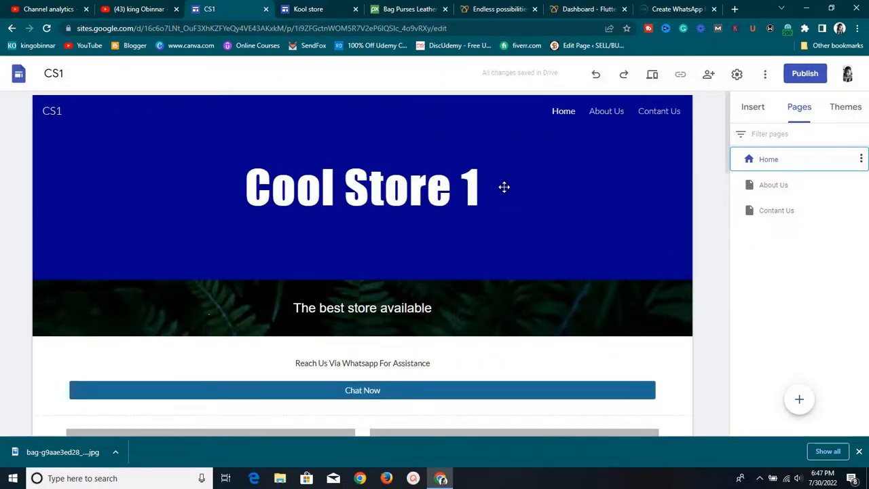
pyautogui.click(652, 76)
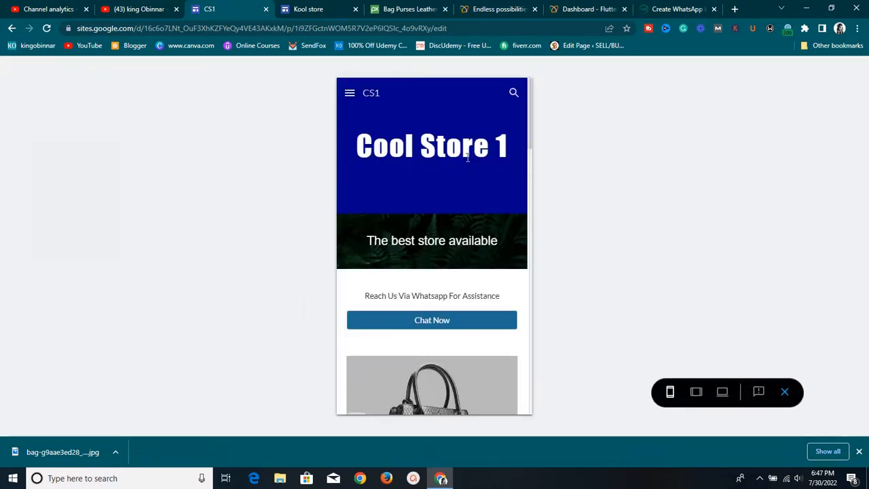
# Scroll the mobile preview to check the Chat Now section and the $100 / N60,000 bag's Buy Now button
pyautogui.scroll(-3, 466, 160)
pyautogui.scroll(3, 466, 160)
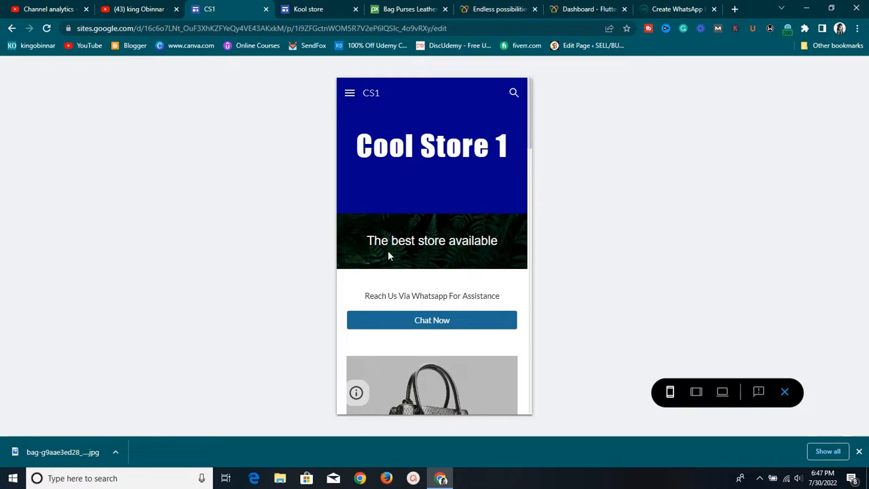
pyautogui.scroll(-2, 459, 243)
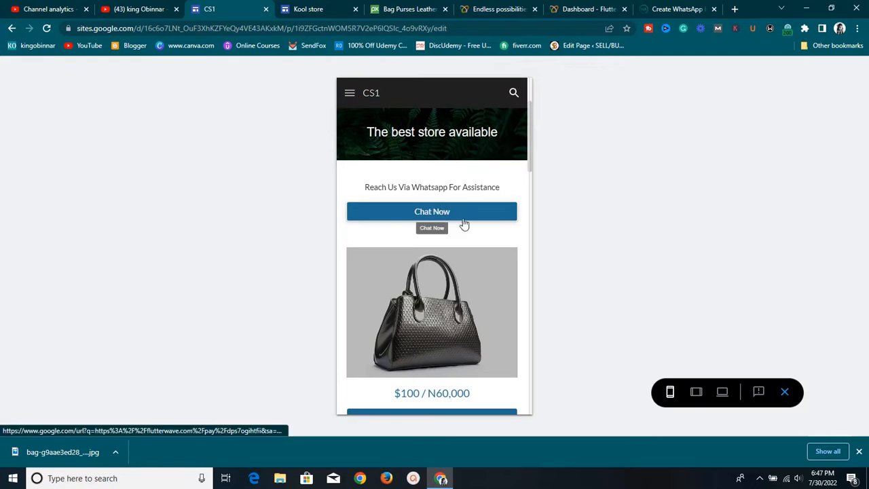
pyautogui.scroll(-6, 457, 279)
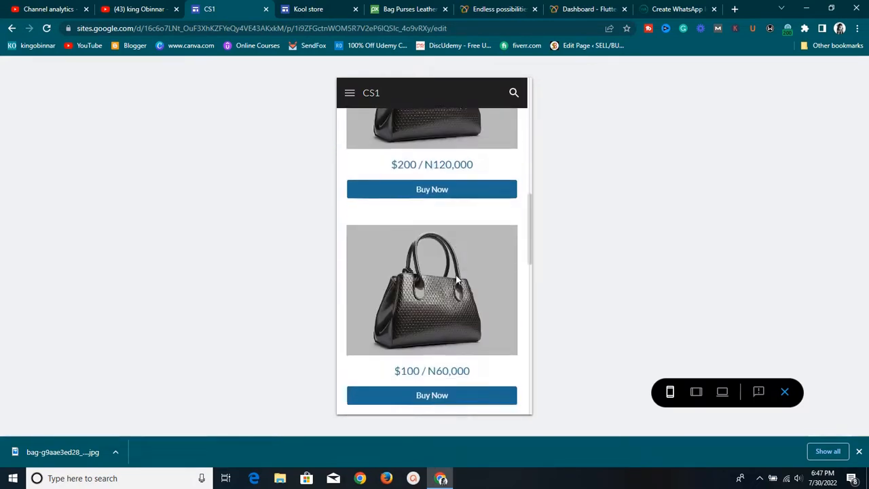
pyautogui.scroll(-5, 456, 278)
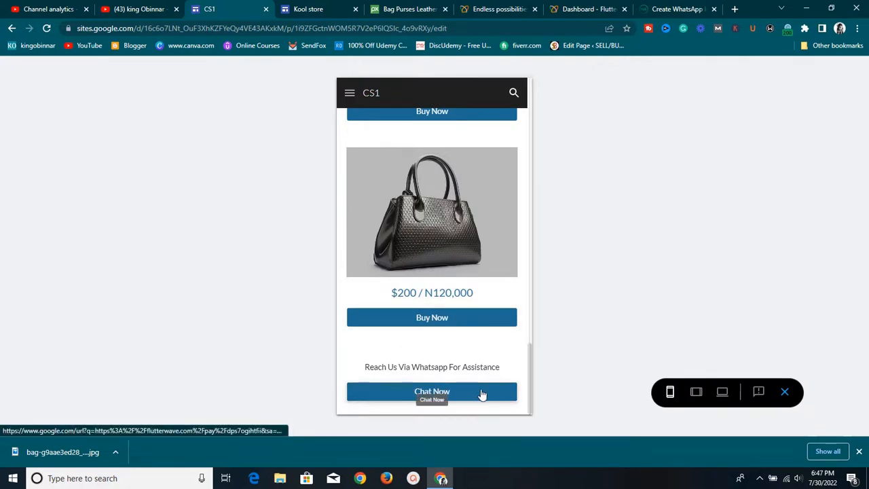
pyautogui.scroll(5, 483, 283)
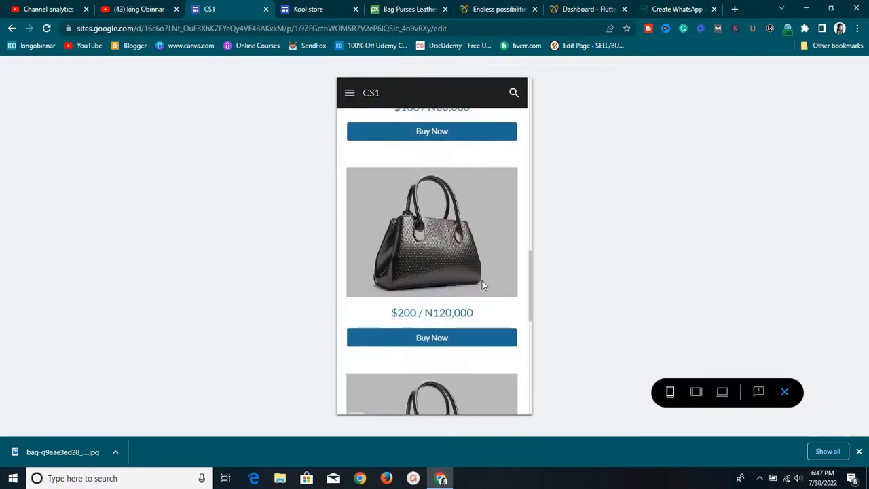
pyautogui.scroll(8, 481, 285)
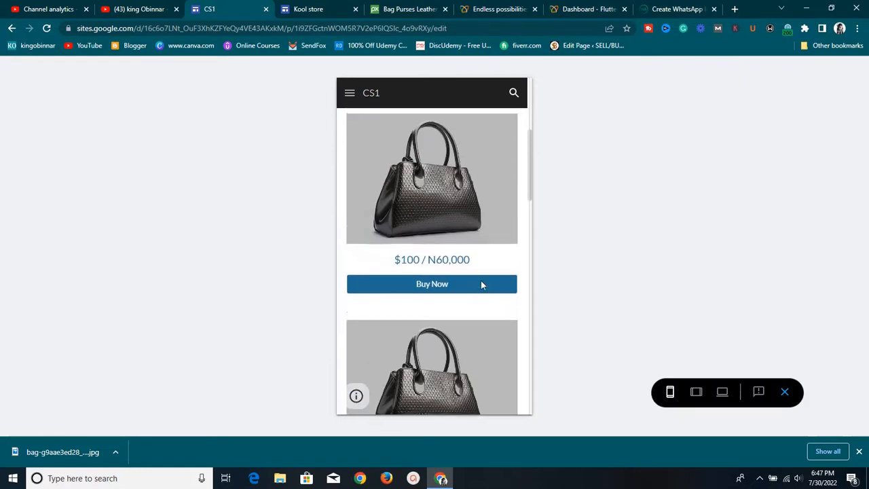
pyautogui.scroll(1, 482, 287)
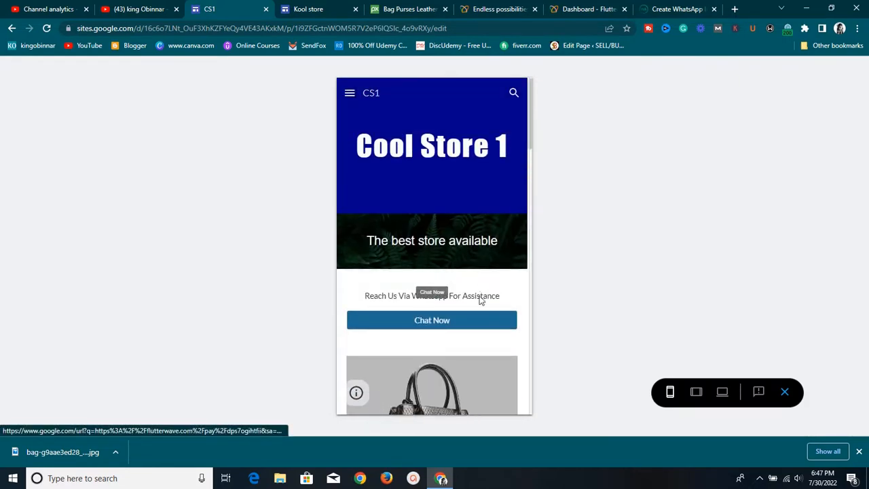
pyautogui.click(357, 394)
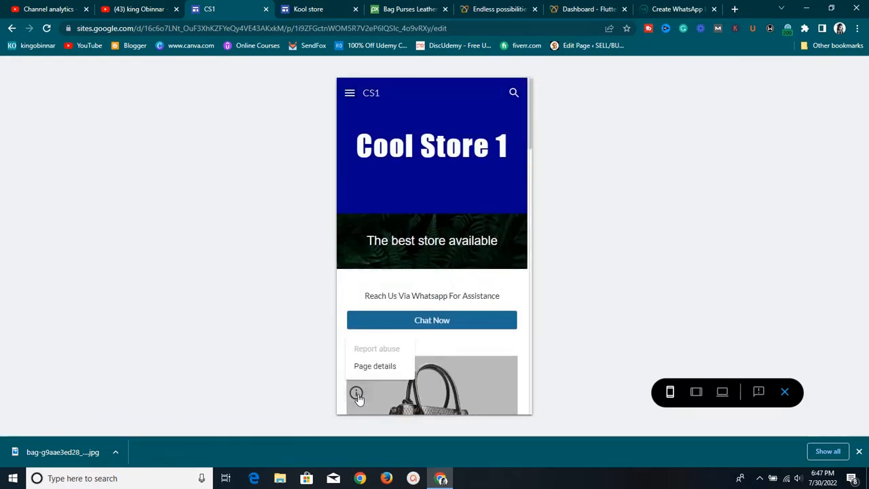
pyautogui.click(542, 275)
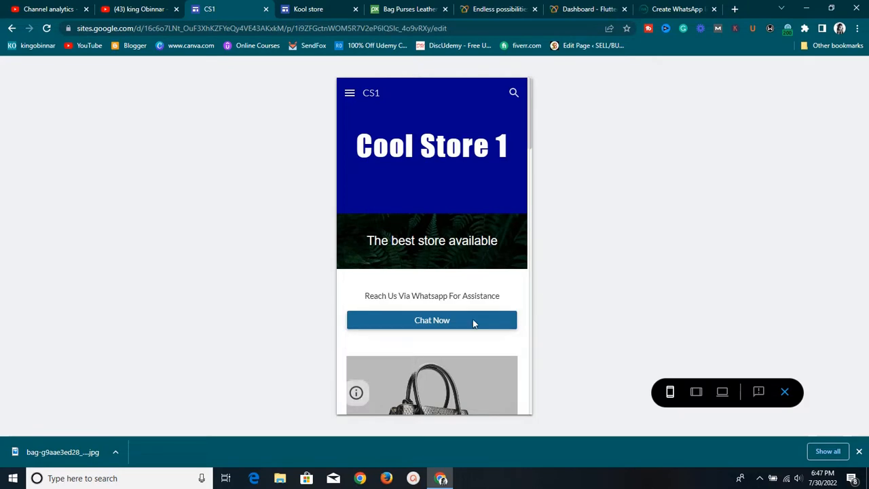
pyautogui.scroll(-3, 479, 333)
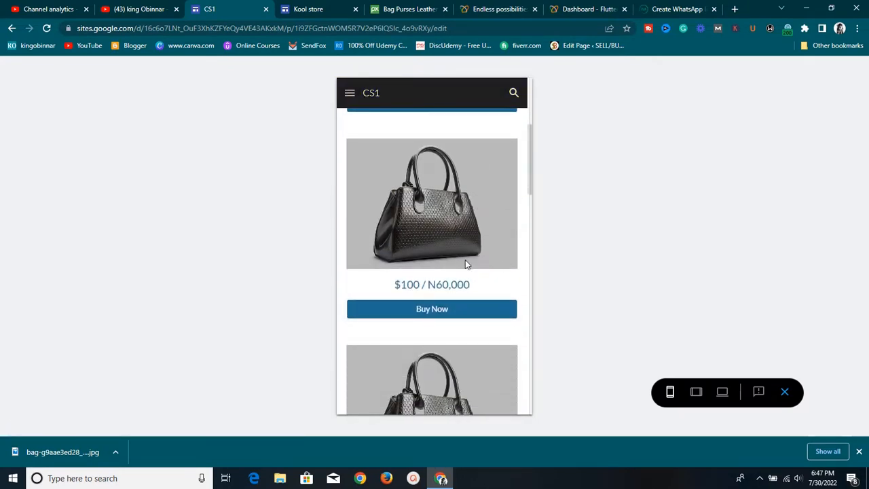
# Follow the $100 bag's Buy Now link to the USD 100.00 New bag checkout, then return to the dashboard
pyautogui.click(443, 311)
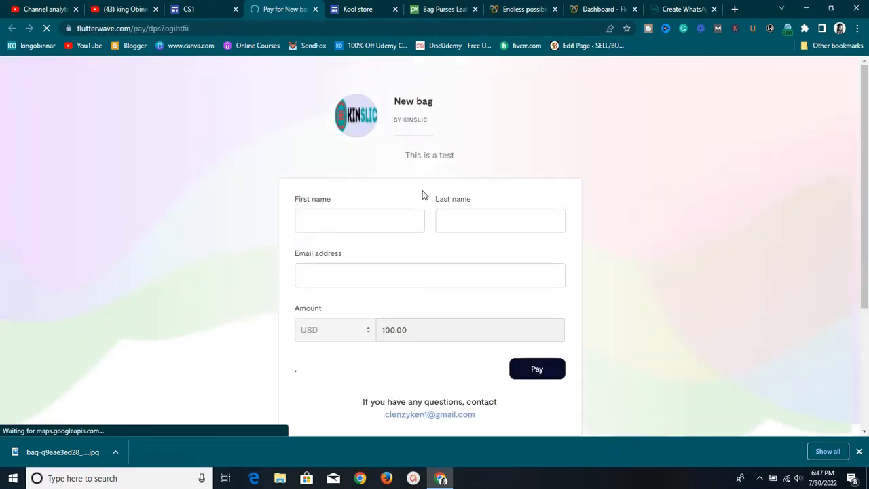
pyautogui.scroll(-3, 435, 227)
pyautogui.scroll(3, 435, 227)
pyautogui.scroll(-1, 374, 243)
pyautogui.scroll(1, 376, 239)
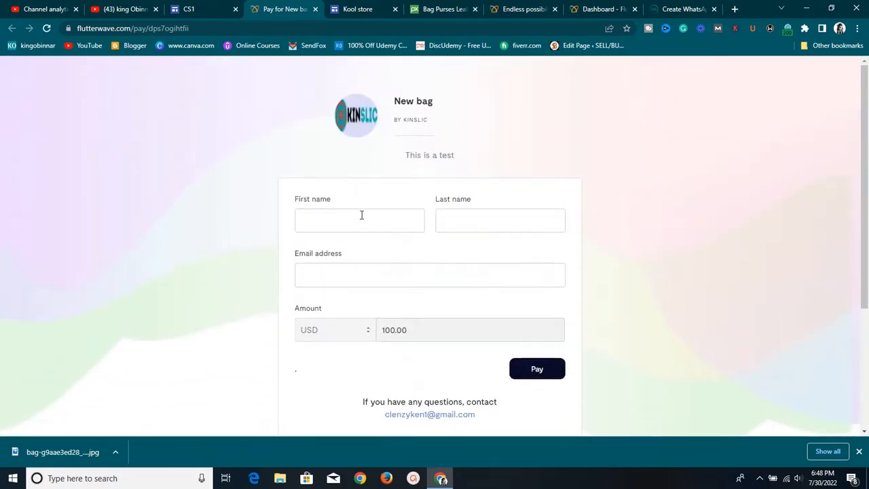
pyautogui.scroll(-3, 465, 225)
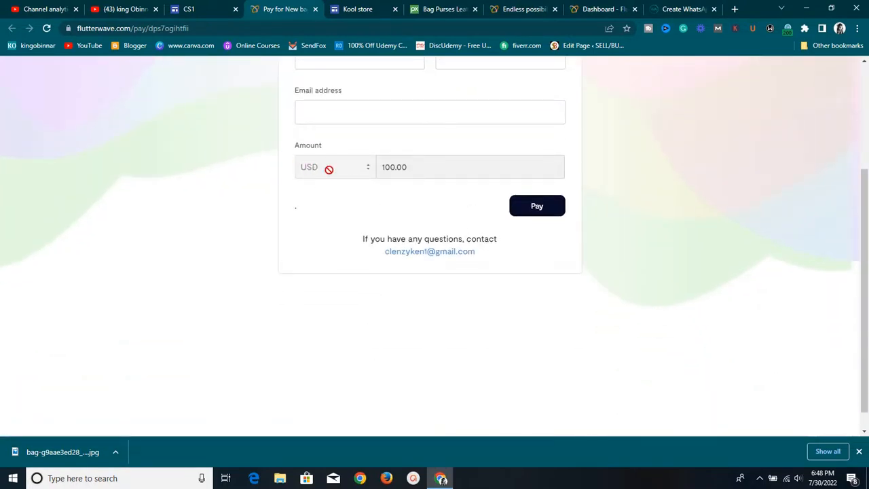
pyautogui.scroll(1, 320, 169)
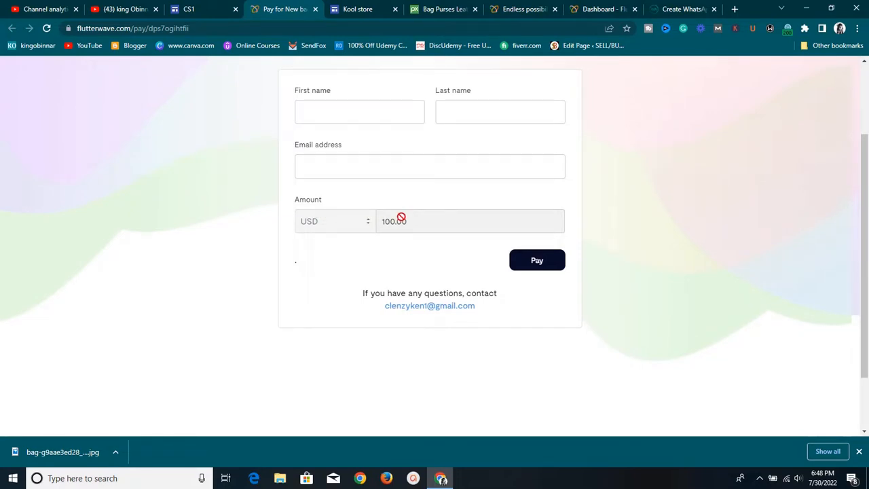
pyautogui.scroll(1, 434, 211)
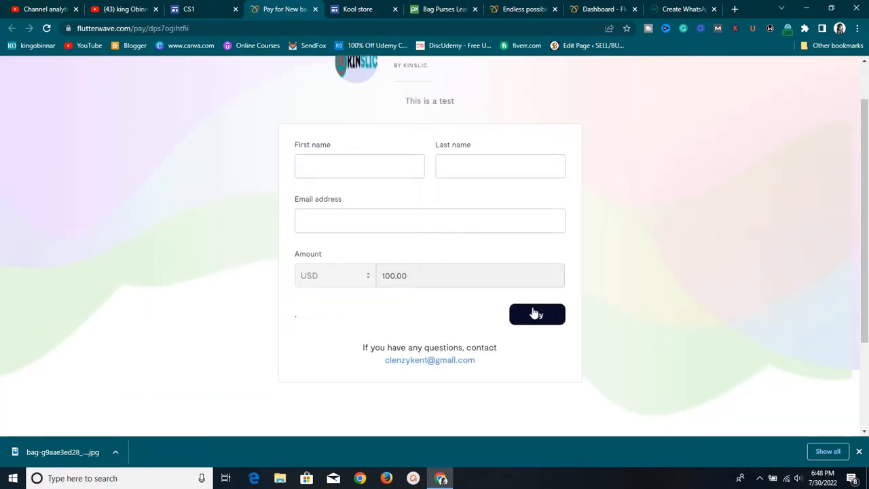
pyautogui.scroll(1, 534, 312)
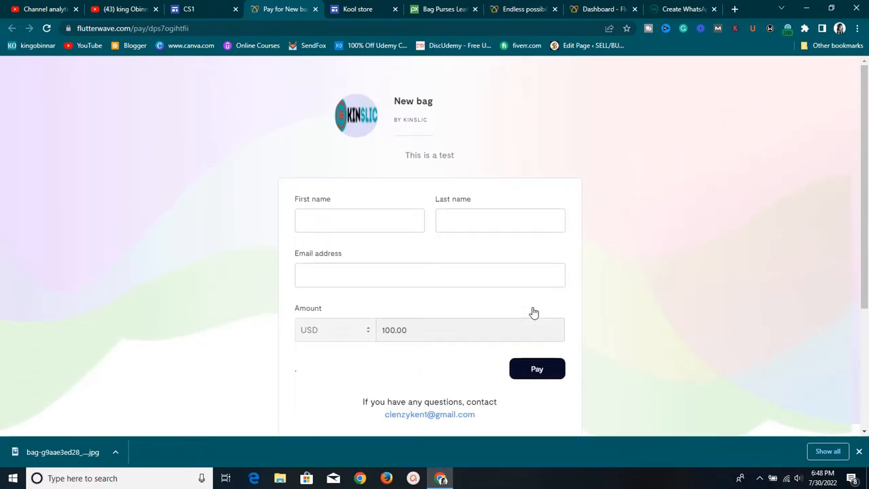
pyautogui.scroll(-1, 534, 312)
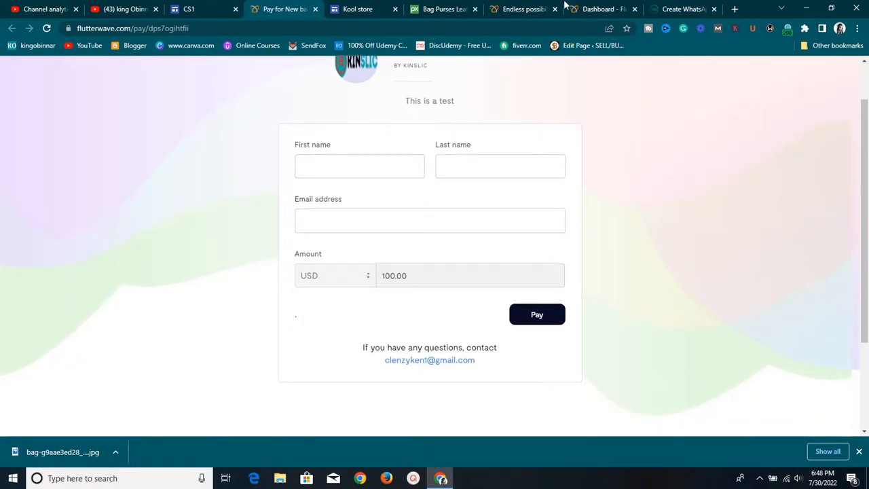
pyautogui.click(588, 7)
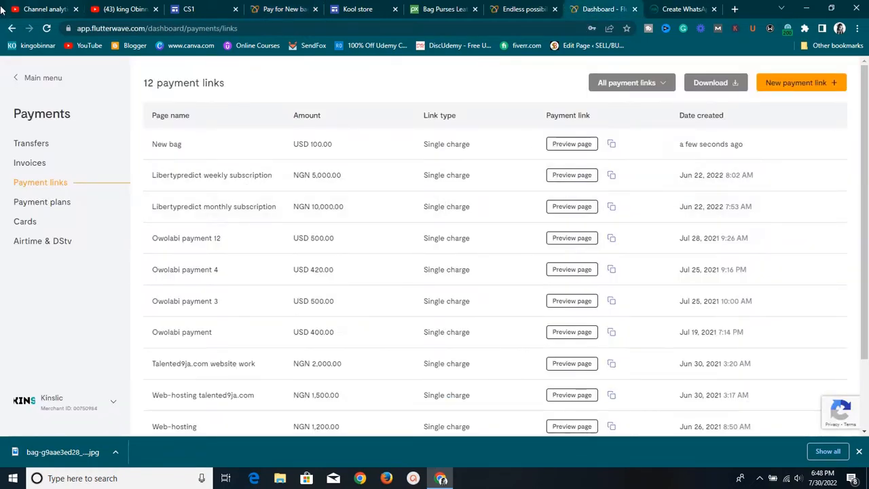
# Look through the Business preference settings and the recent transactions list
pyautogui.click(19, 80)
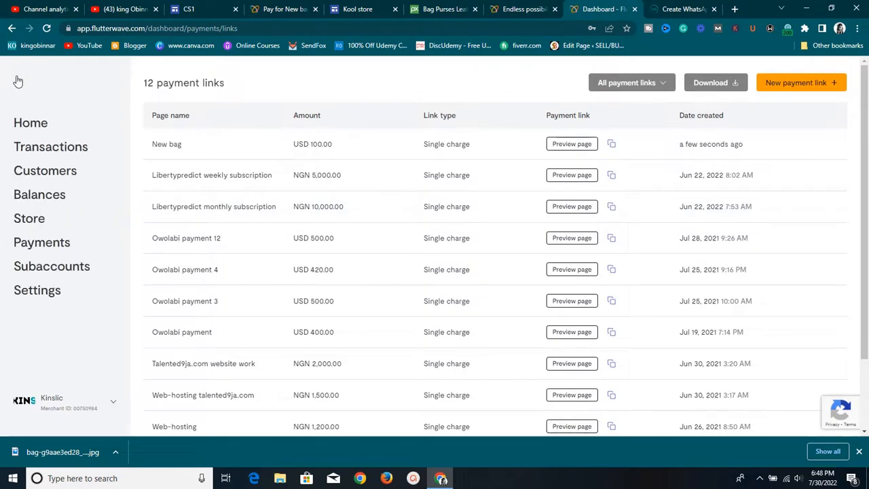
pyautogui.click(37, 291)
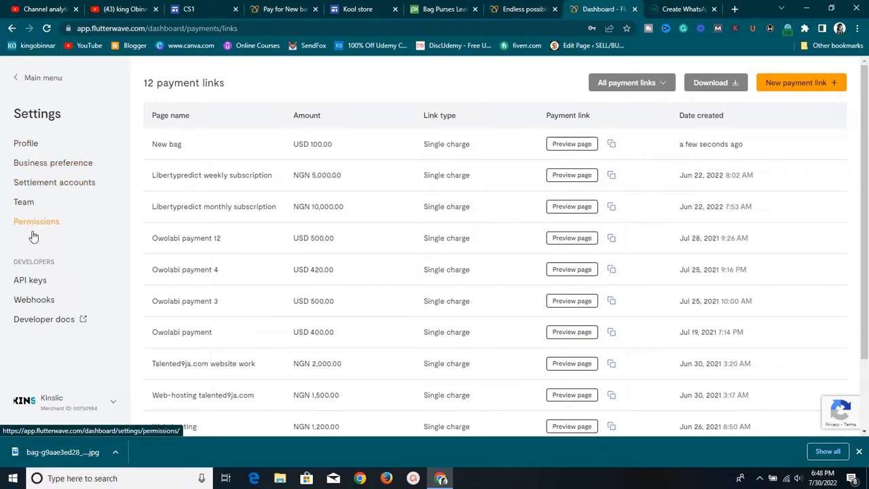
pyautogui.click(55, 164)
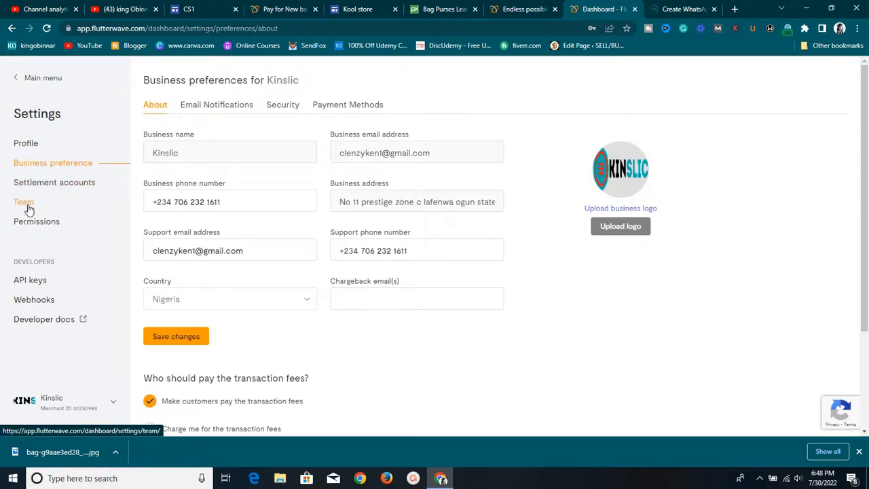
pyautogui.click(28, 77)
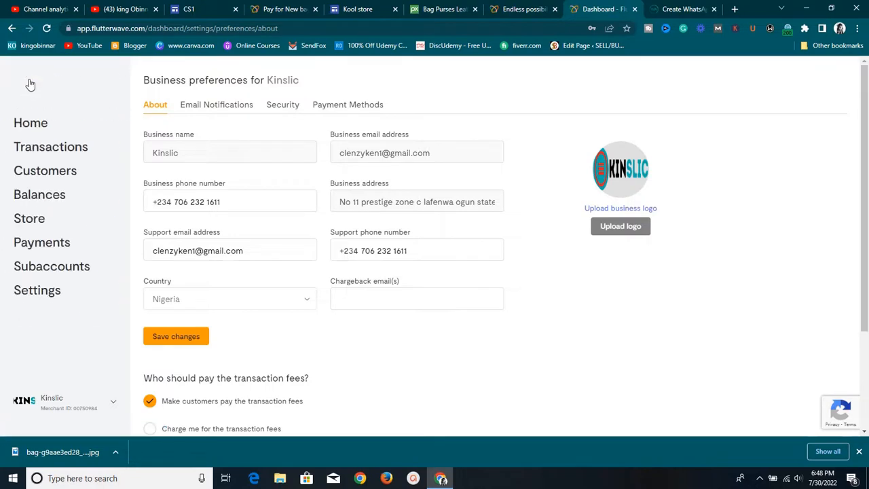
pyautogui.click(37, 150)
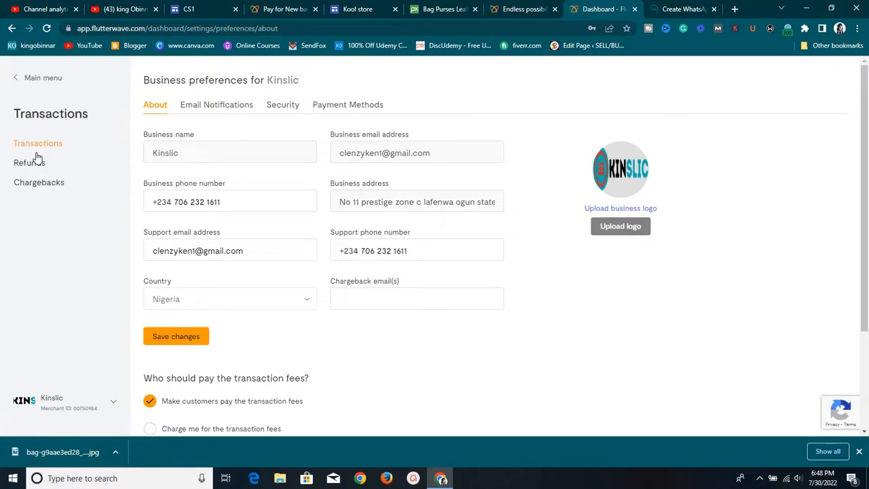
pyautogui.click(36, 148)
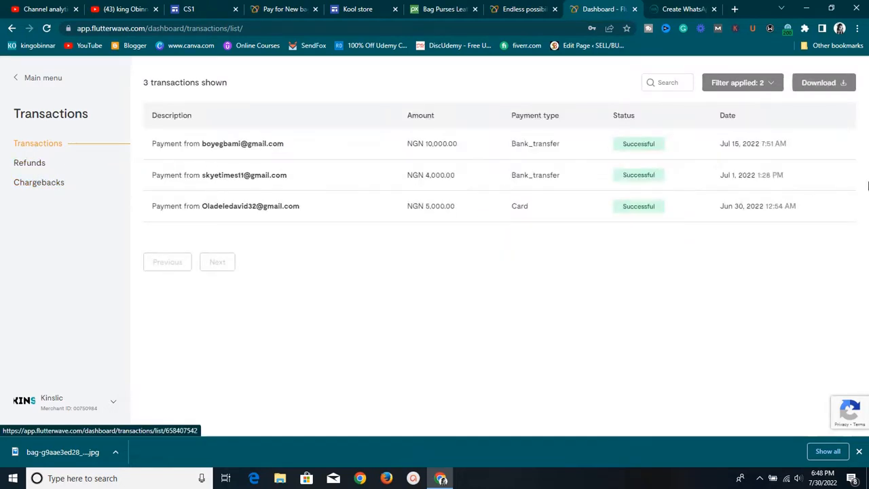
# Go to the Home overview, close the walkthrough video popup, and switch to the YouTube tab
pyautogui.click(22, 81)
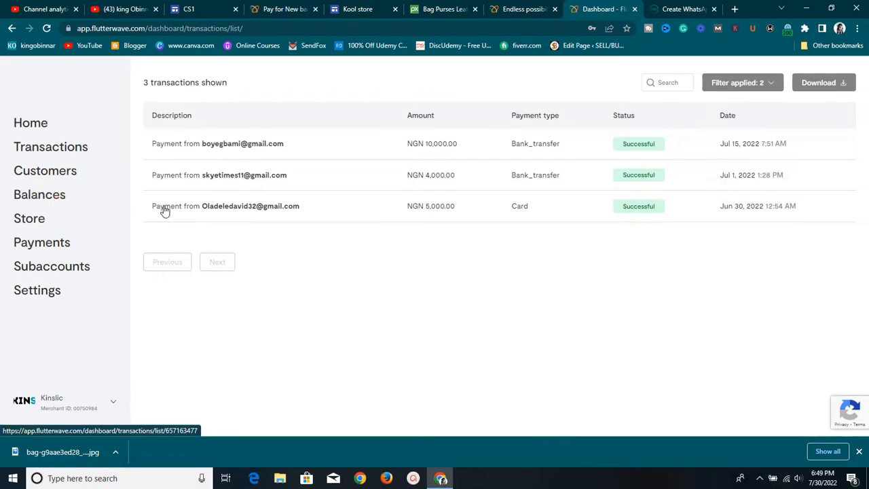
pyautogui.click(48, 127)
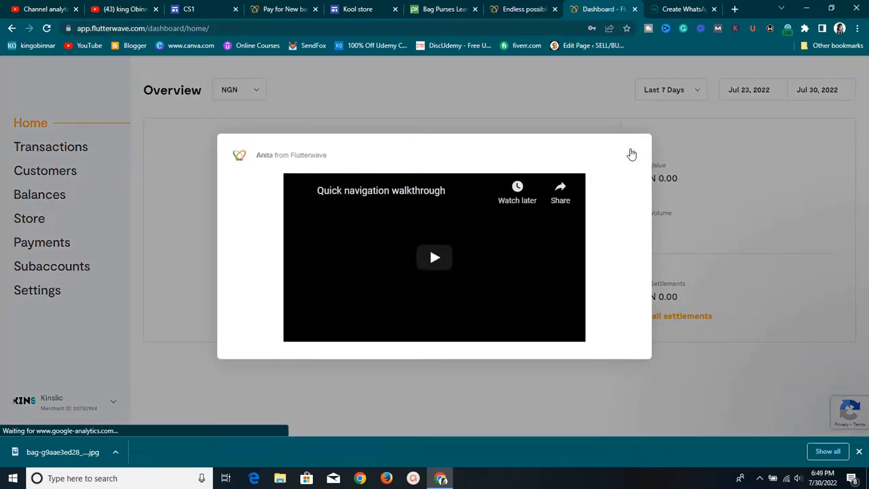
pyautogui.click(632, 154)
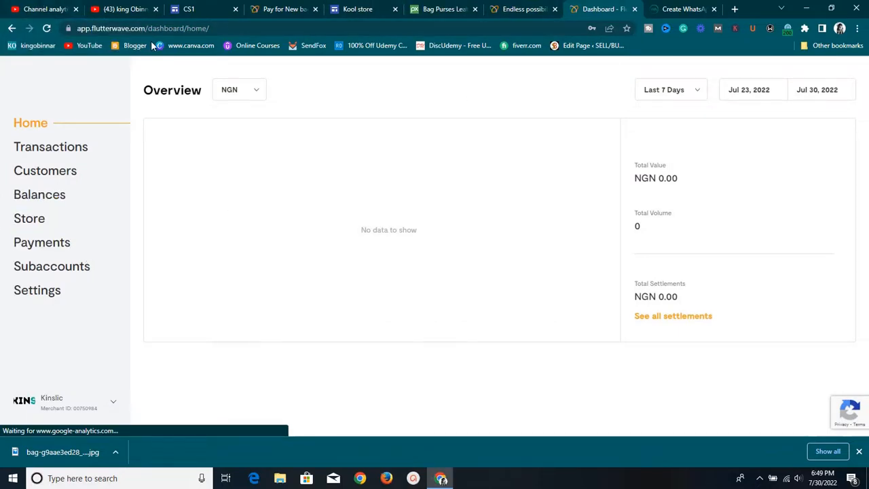
pyautogui.click(125, 9)
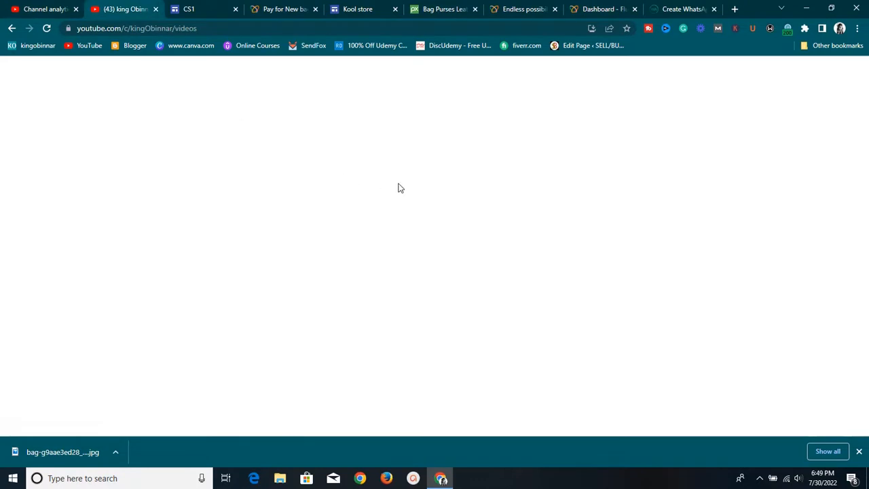
pyautogui.scroll(-10, 417, 190)
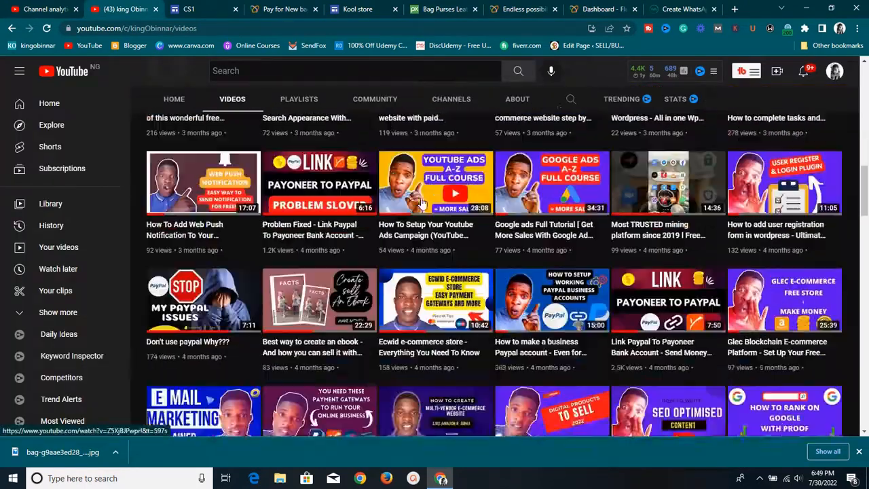
pyautogui.scroll(-12, 423, 201)
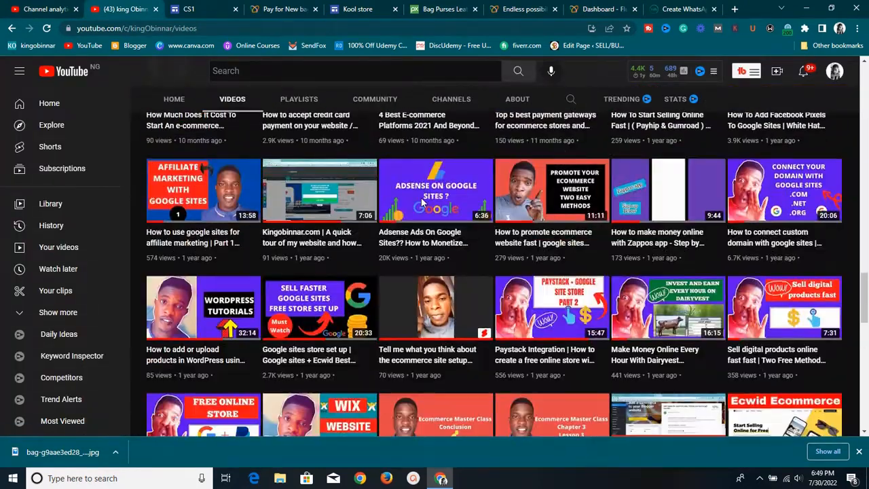
pyautogui.scroll(-4, 422, 202)
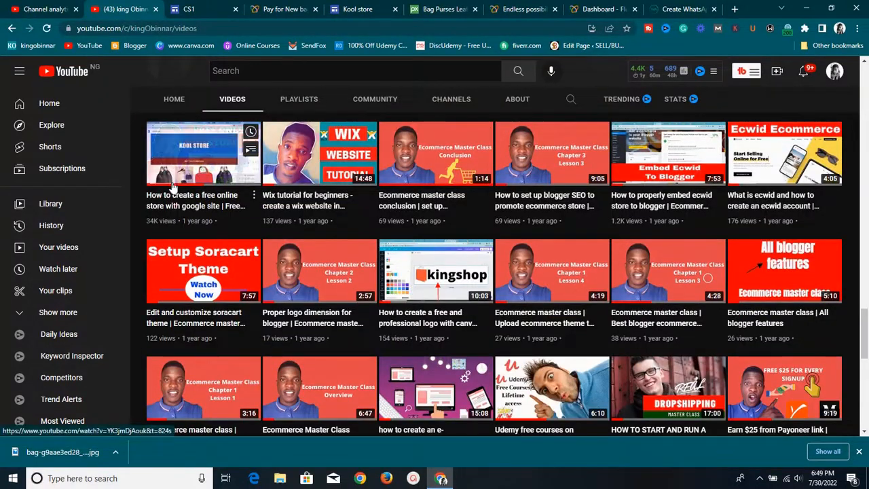
pyautogui.scroll(2, 180, 182)
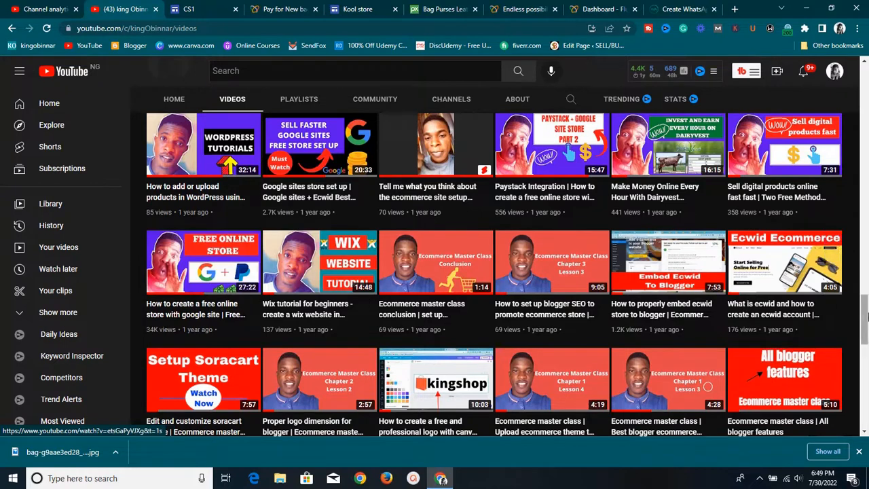
pyautogui.scroll(1, 754, 173)
pyautogui.scroll(1, 754, 173)
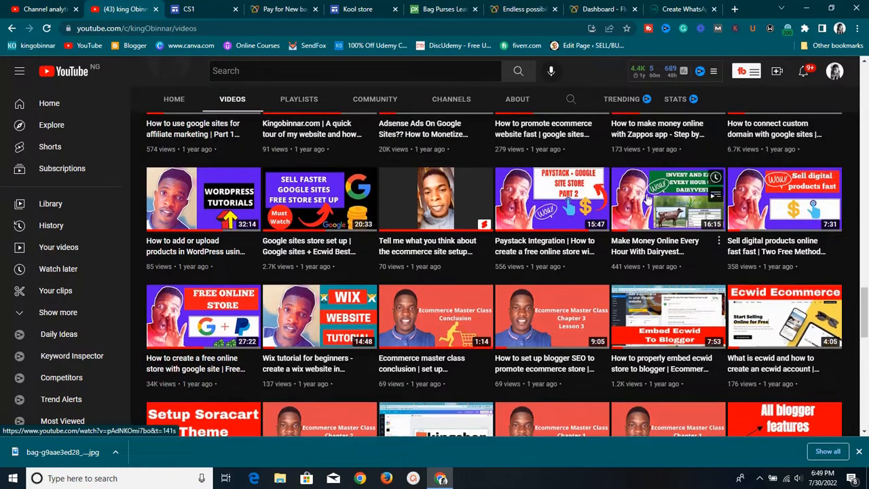
pyautogui.moveTo(560, 203)
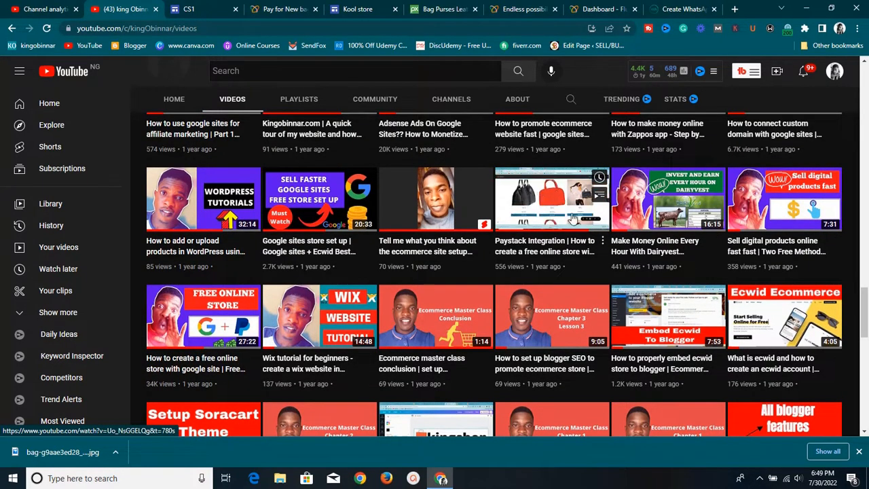
pyautogui.scroll(1, 562, 220)
pyautogui.scroll(1, 562, 224)
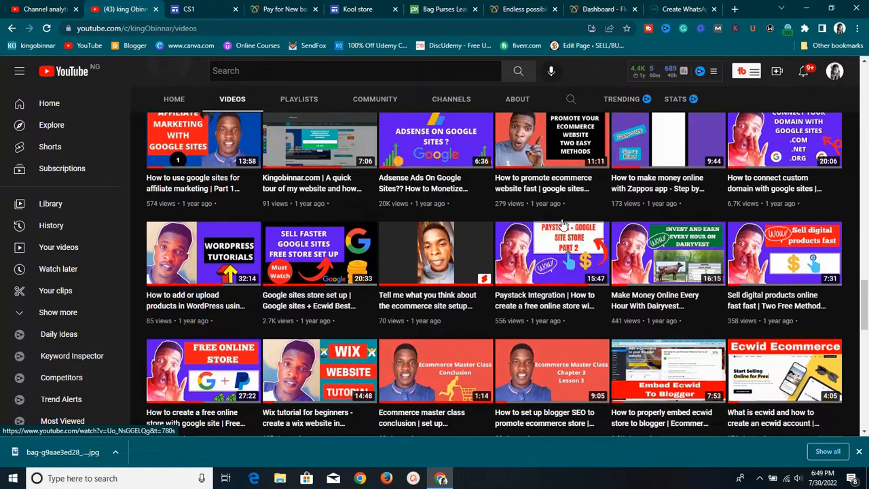
# Switch to the CS1 tab and scroll through the bag listings in the mobile preview
pyautogui.click(348, 9)
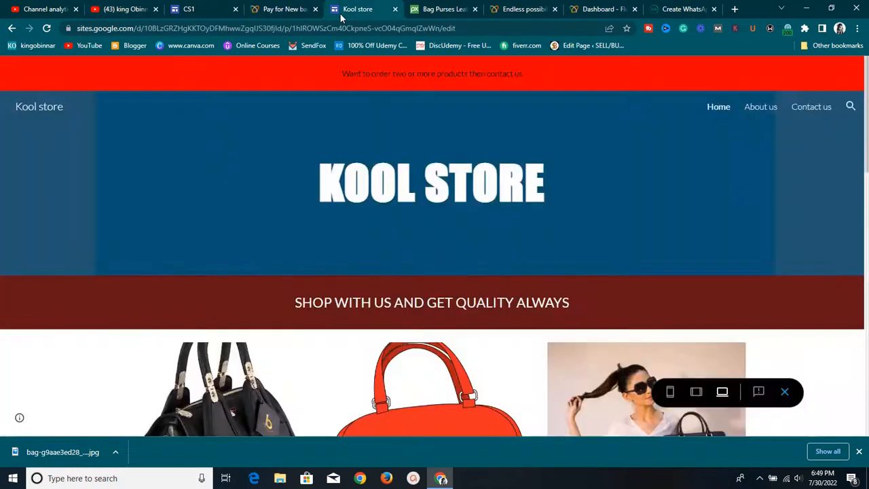
pyautogui.click(211, 8)
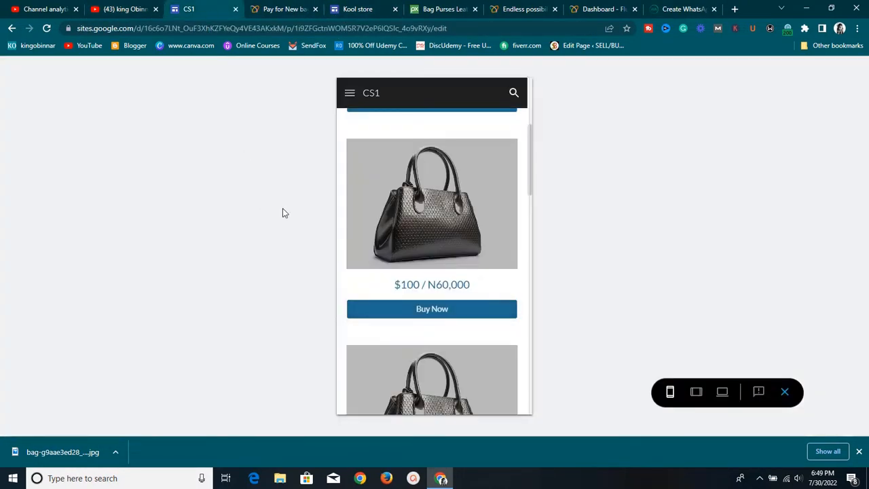
pyautogui.scroll(-5, 484, 271)
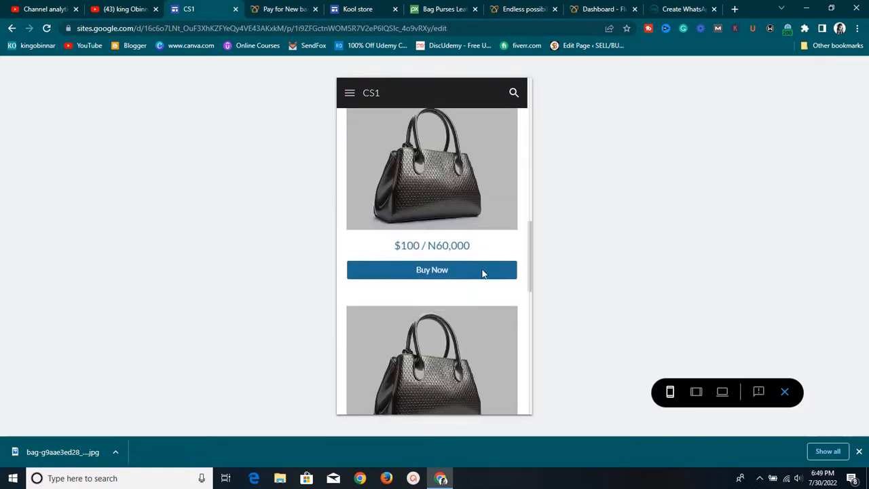
pyautogui.scroll(-2, 482, 272)
pyautogui.scroll(6, 483, 274)
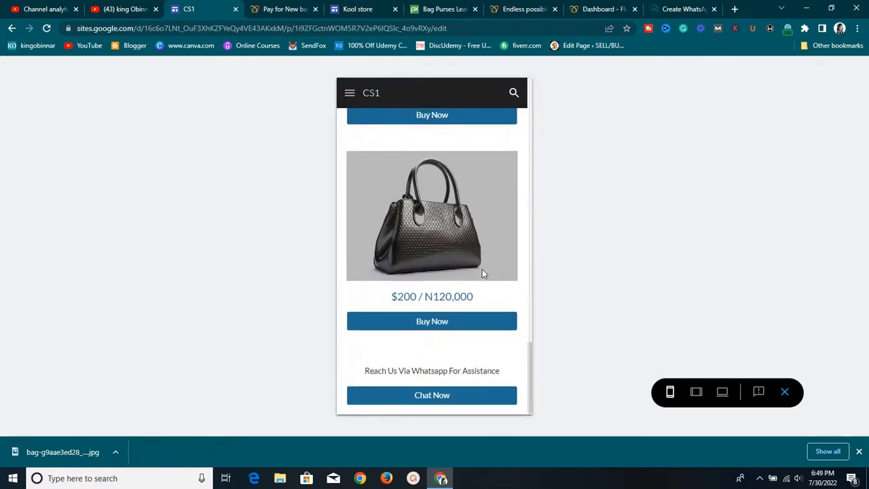
pyautogui.scroll(8, 483, 274)
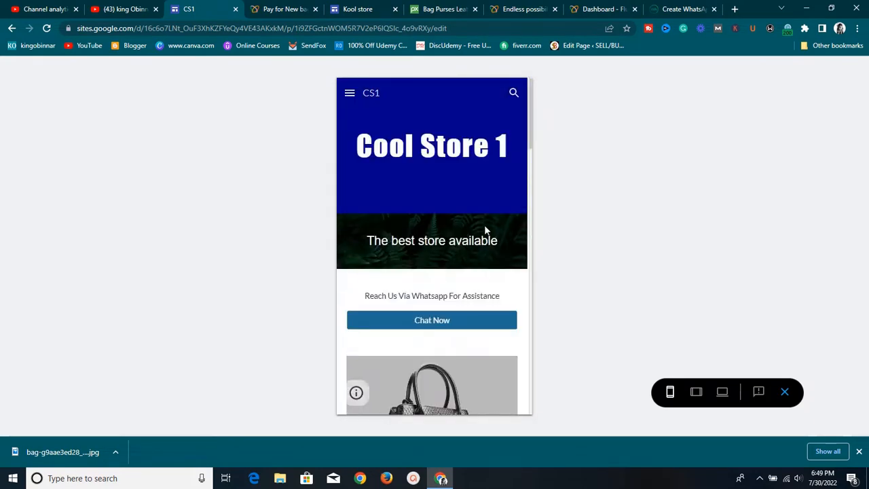
# Visit the About Us page from the menu, then return to the Home page
pyautogui.click(347, 93)
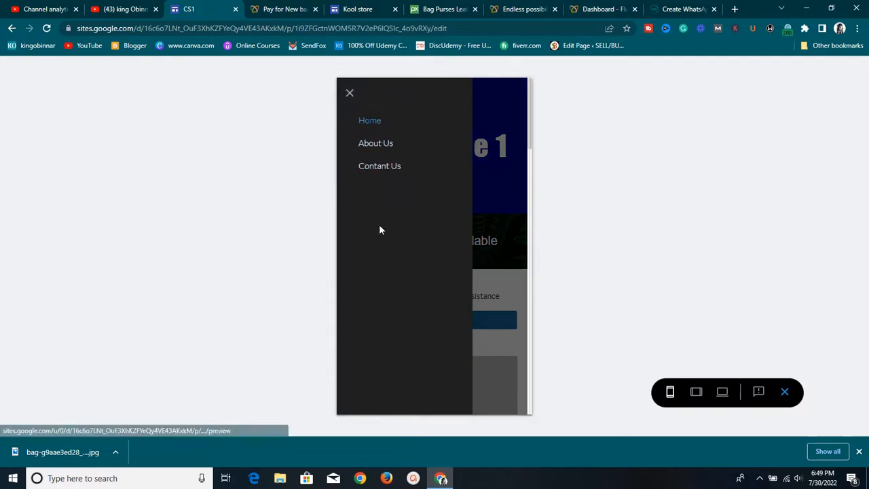
pyautogui.click(390, 170)
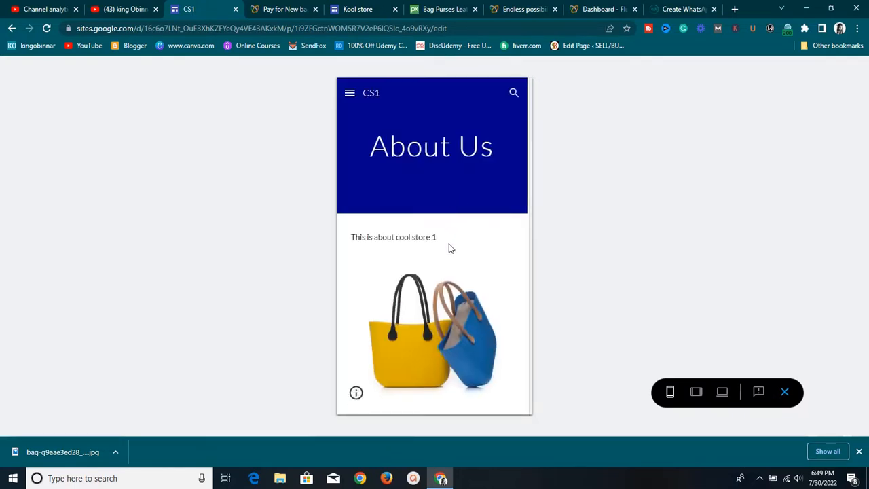
pyautogui.click(349, 93)
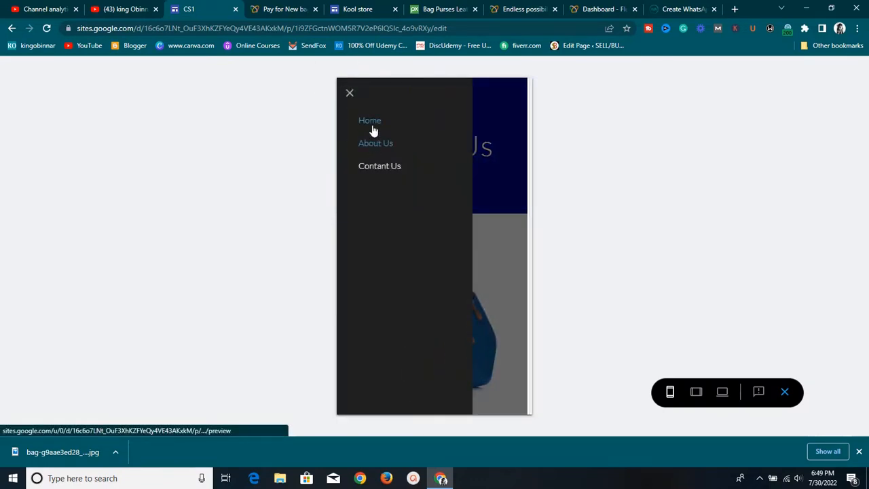
pyautogui.click(371, 122)
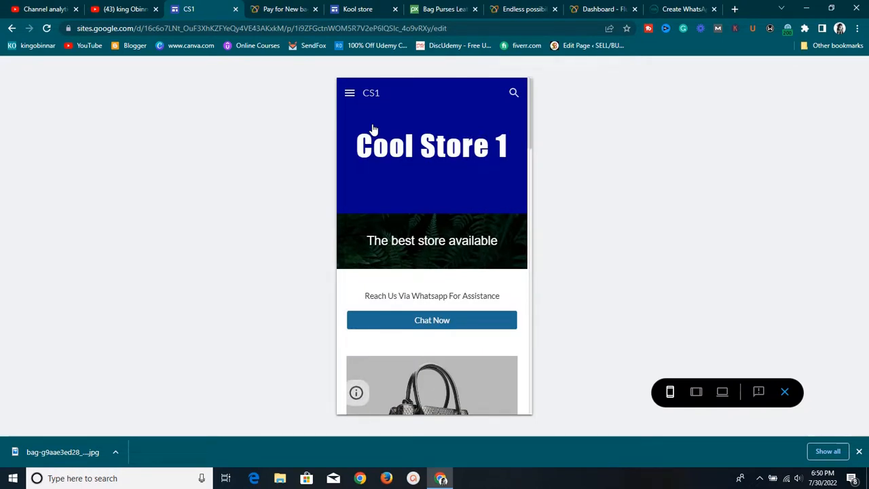
# Scroll through the Cool Store 1 home page, then open a new browser tab
pyautogui.scroll(-7, 372, 129)
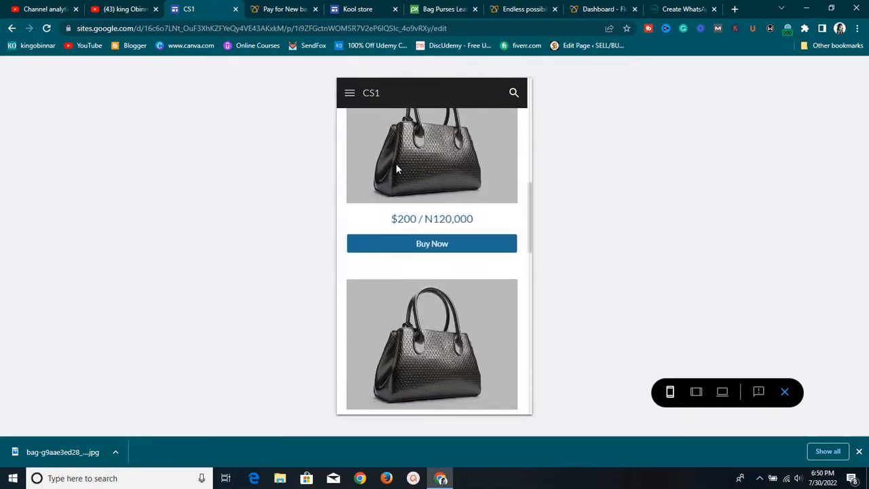
pyautogui.scroll(3, 395, 167)
pyautogui.scroll(-3, 401, 177)
pyautogui.scroll(2, 409, 187)
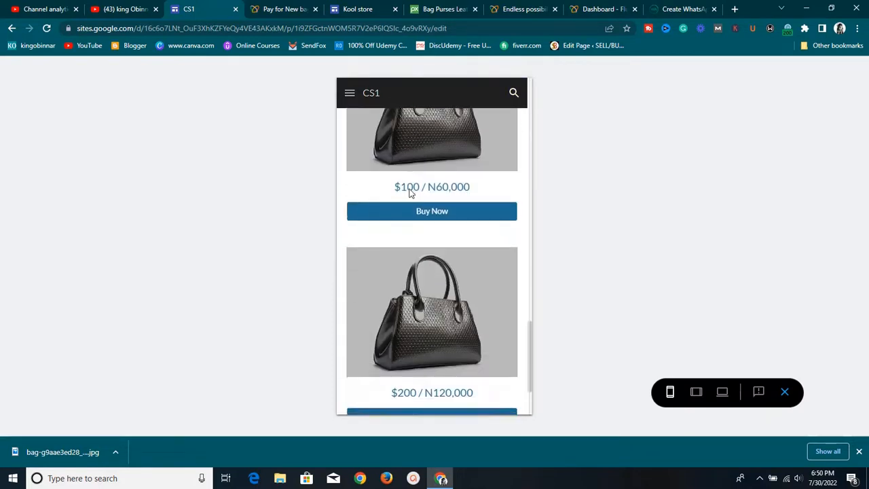
pyautogui.scroll(-3, 412, 200)
pyautogui.scroll(4, 414, 204)
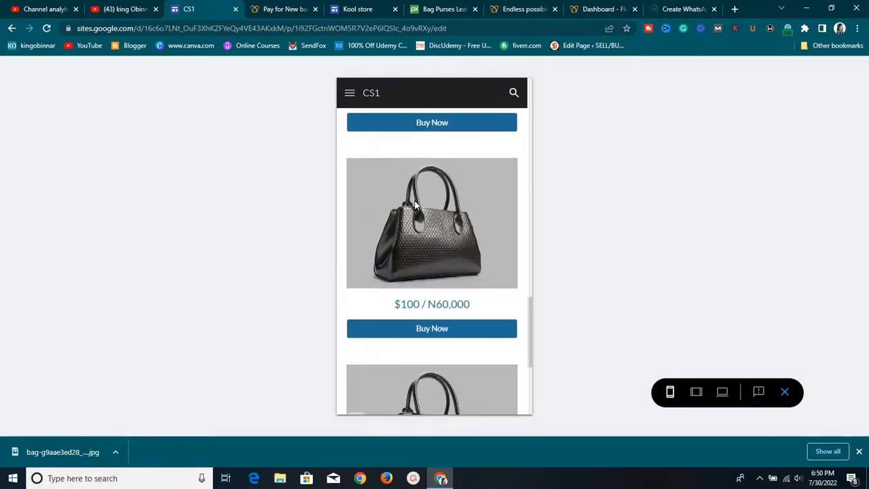
pyautogui.scroll(7, 414, 202)
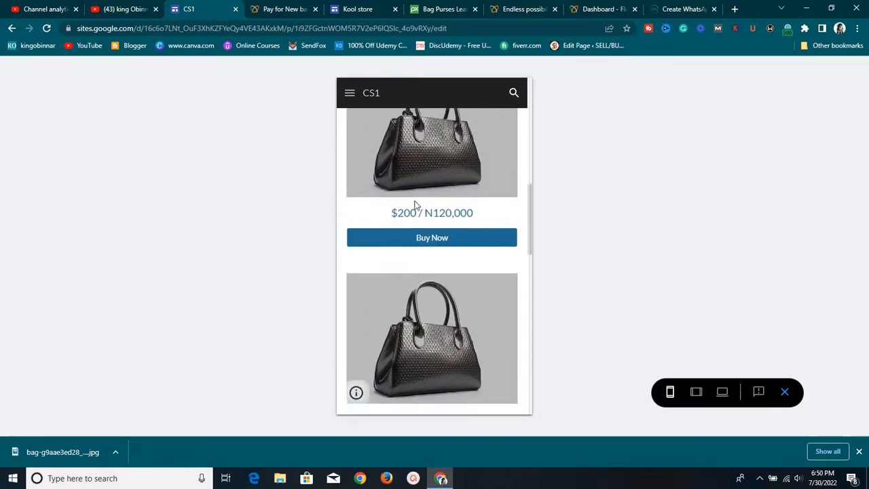
pyautogui.scroll(10, 414, 201)
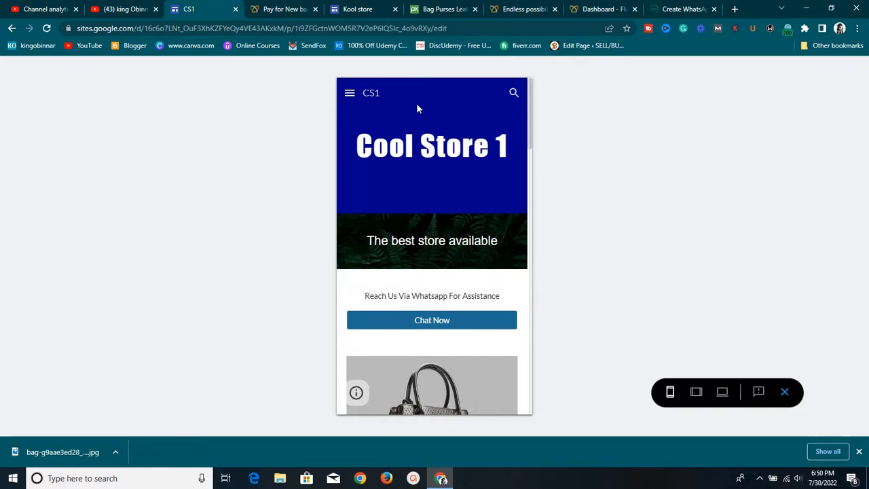
pyautogui.click(734, 9)
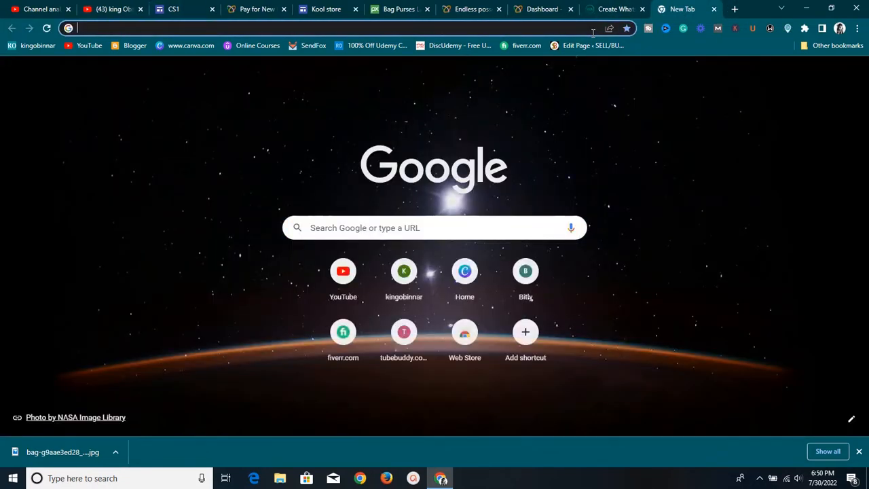
# Load freenom.com in the new Chrome tab
pyautogui.write('free')
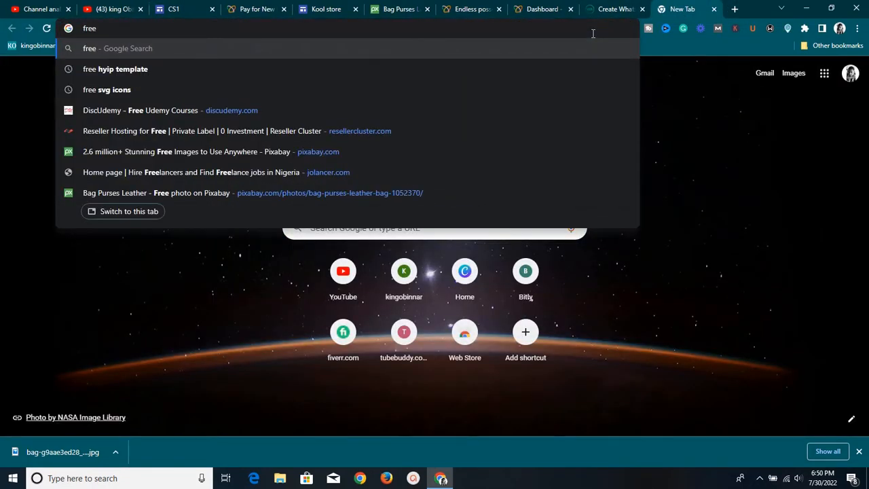
pyautogui.write('nom.co')
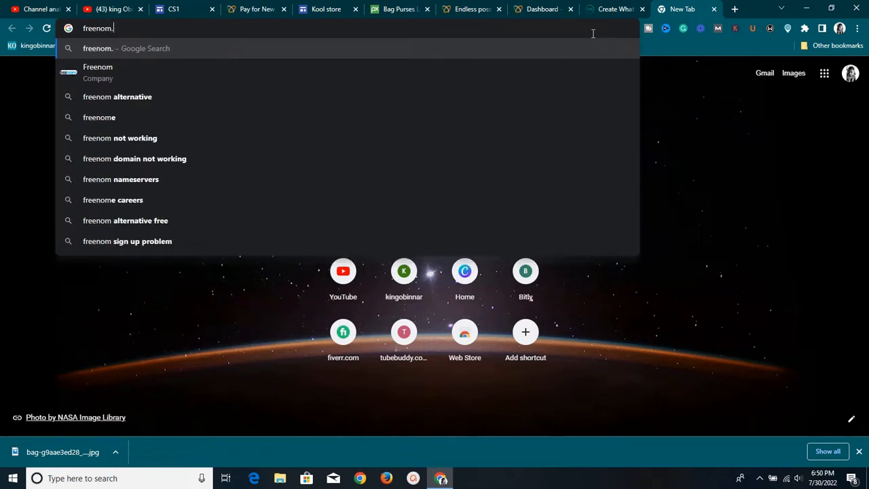
pyautogui.write('m')
pyautogui.press('Return')
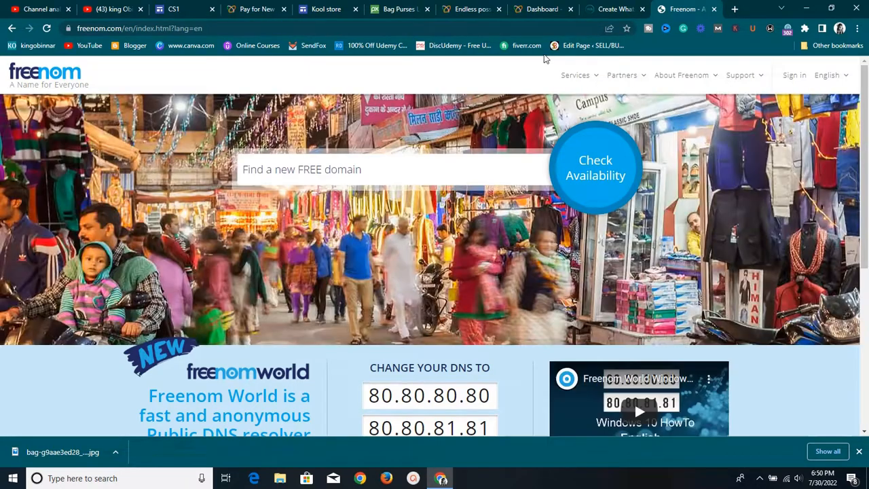
# Search Freenom for the domain name 'sgggdhjdjj' to check its availability
pyautogui.click(419, 167)
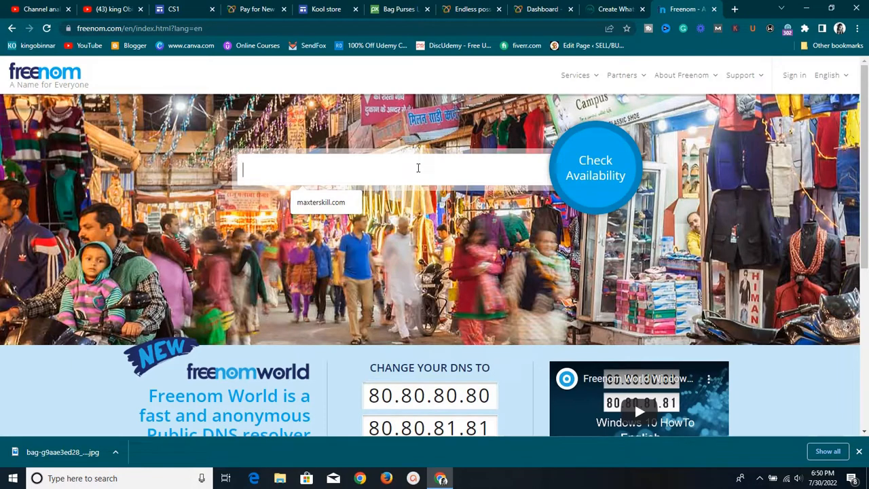
pyautogui.write('sgggdh')
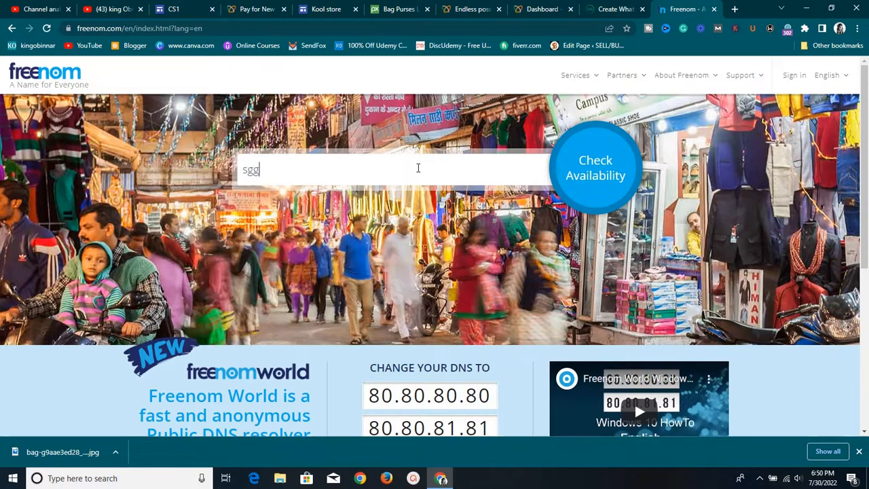
pyautogui.write('jdjj.tk')
pyautogui.click(615, 178)
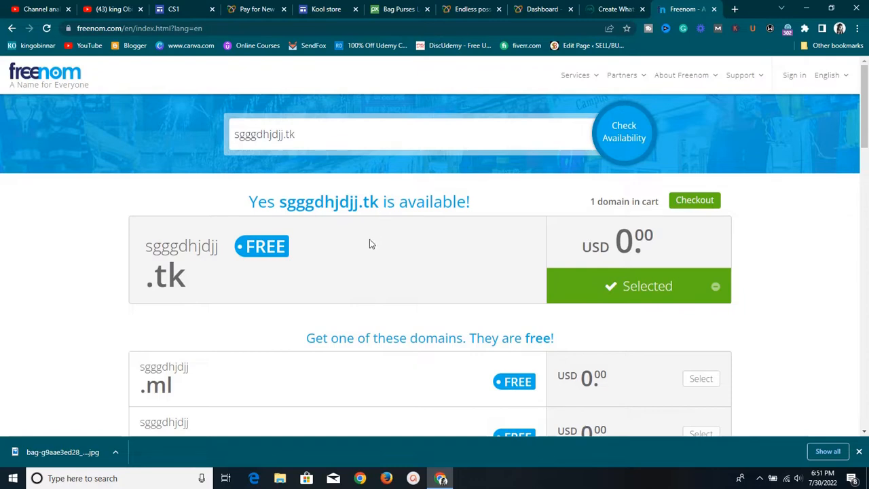
# Scroll through the results to review the free extensions and the selected sgggdhjdjj.tk
pyautogui.scroll(-1, 253, 280)
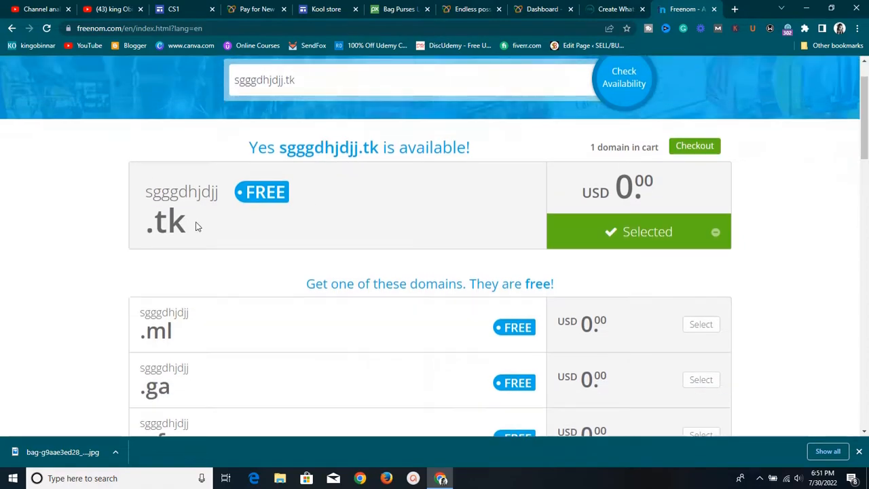
pyautogui.scroll(-3, 196, 226)
pyautogui.scroll(1, 176, 170)
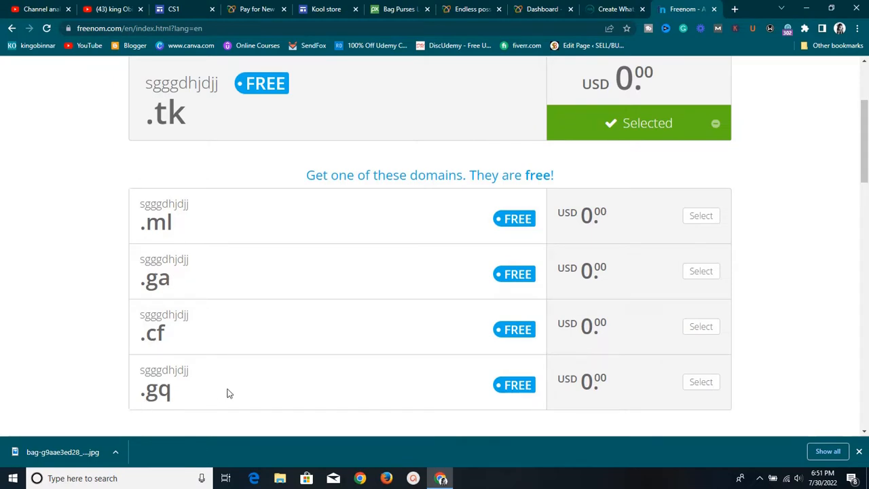
pyautogui.scroll(4, 513, 248)
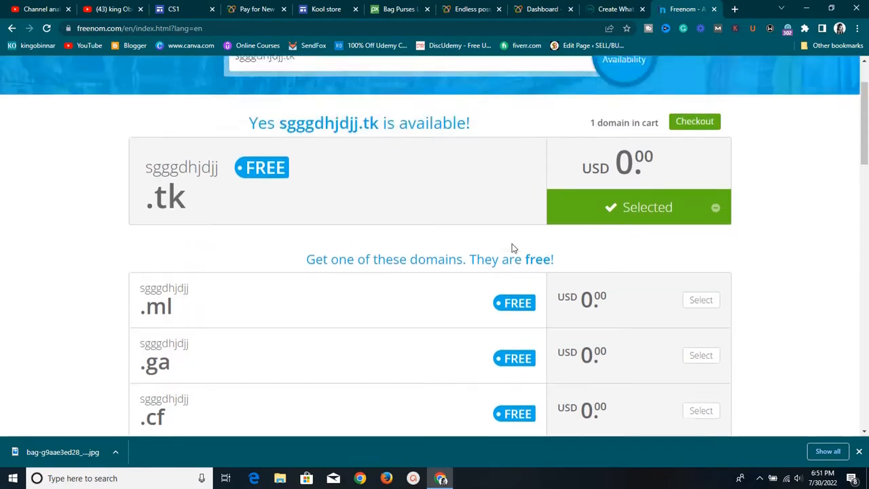
pyautogui.scroll(-2, 511, 252)
pyautogui.scroll(-2, 510, 252)
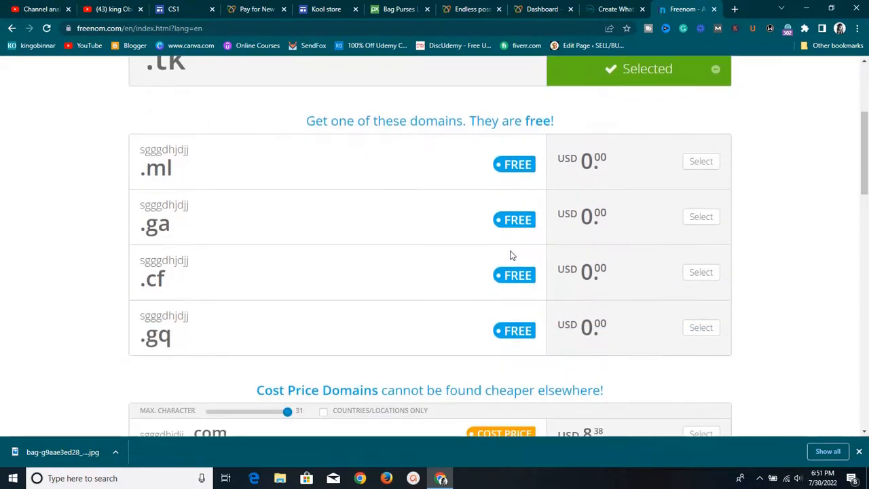
pyautogui.scroll(2, 510, 252)
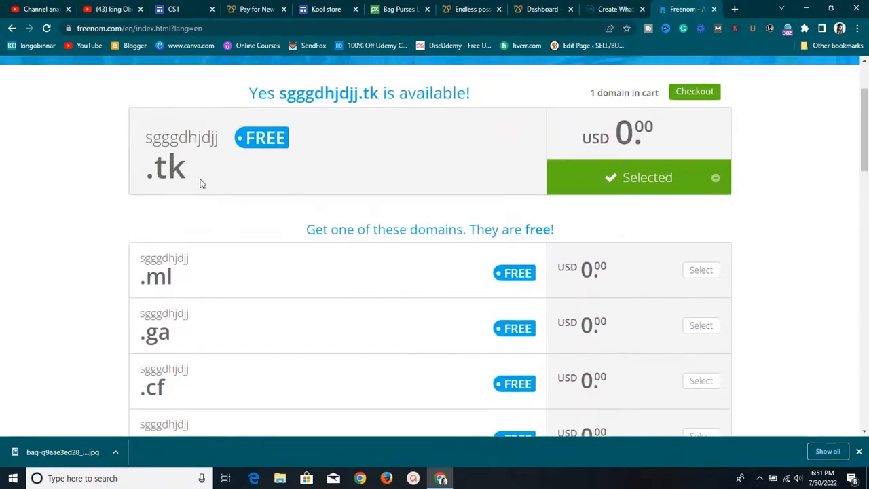
pyautogui.scroll(-3, 201, 183)
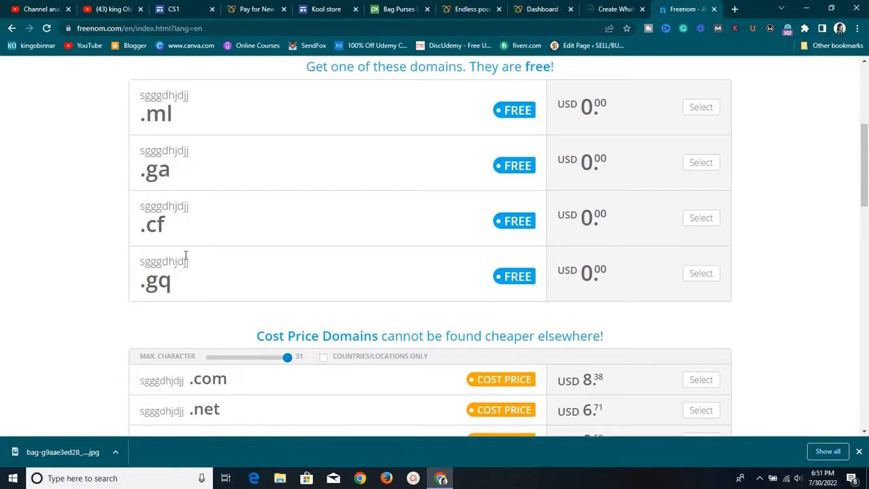
pyautogui.scroll(1, 185, 244)
pyautogui.scroll(4, 182, 234)
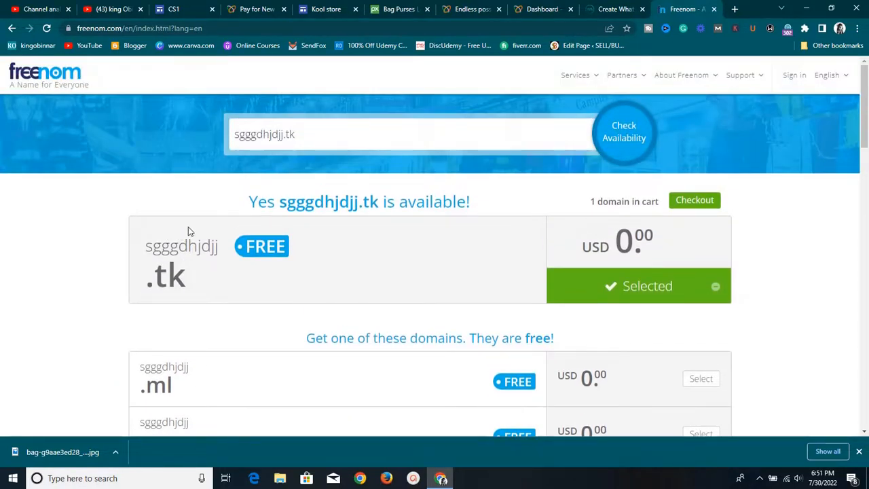
pyautogui.scroll(-3, 407, 281)
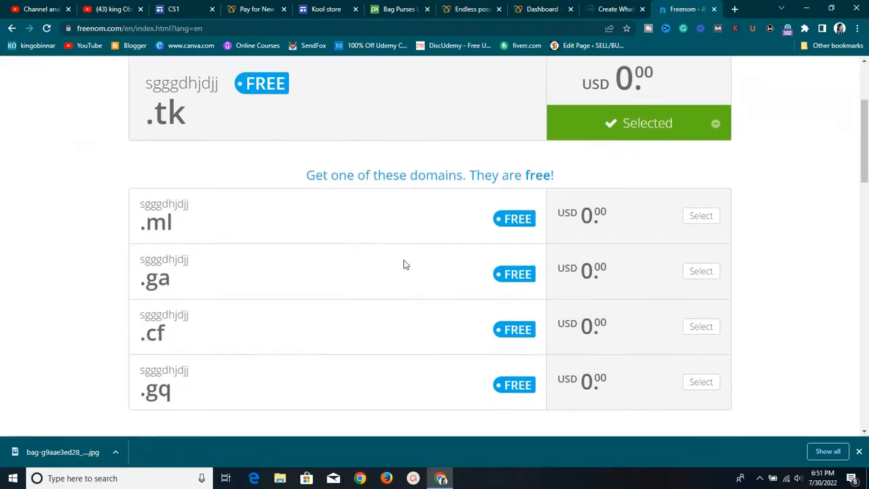
pyautogui.scroll(1, 379, 228)
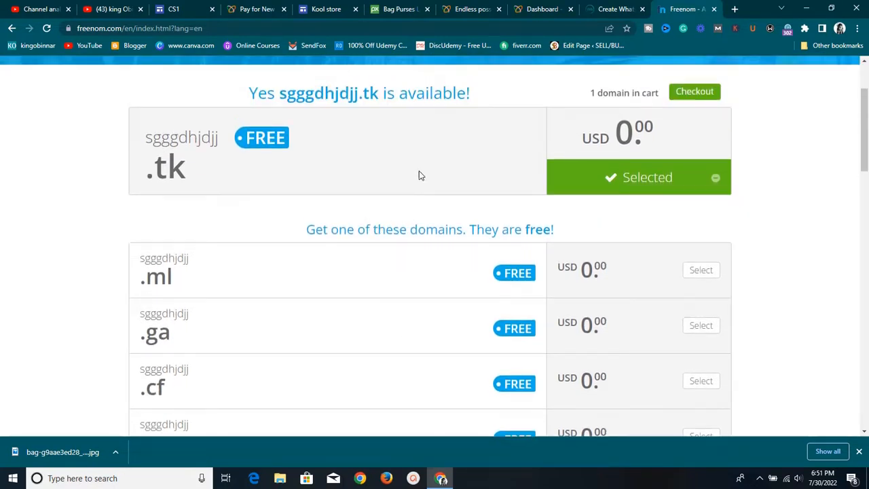
pyautogui.scroll(-3, 408, 177)
pyautogui.scroll(2, 356, 181)
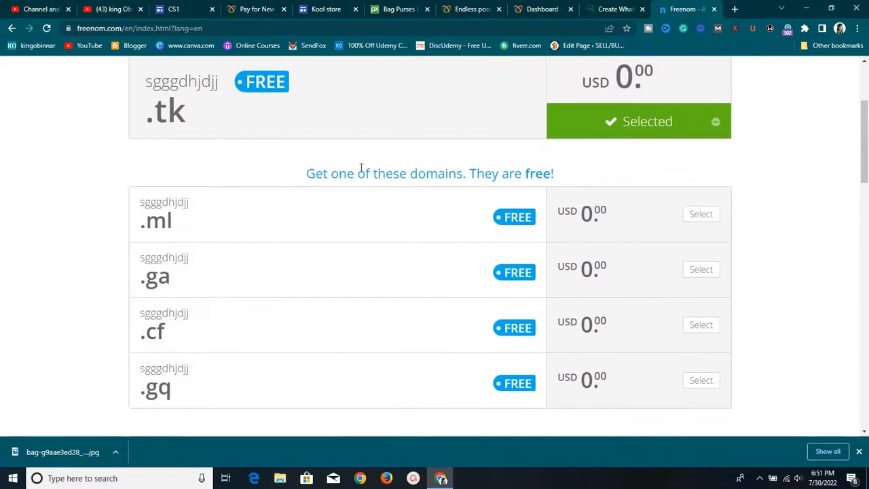
# Browse the YouTube channel's uploaded videos, then return to the CS1 tab's phone preview
pyautogui.click(115, 9)
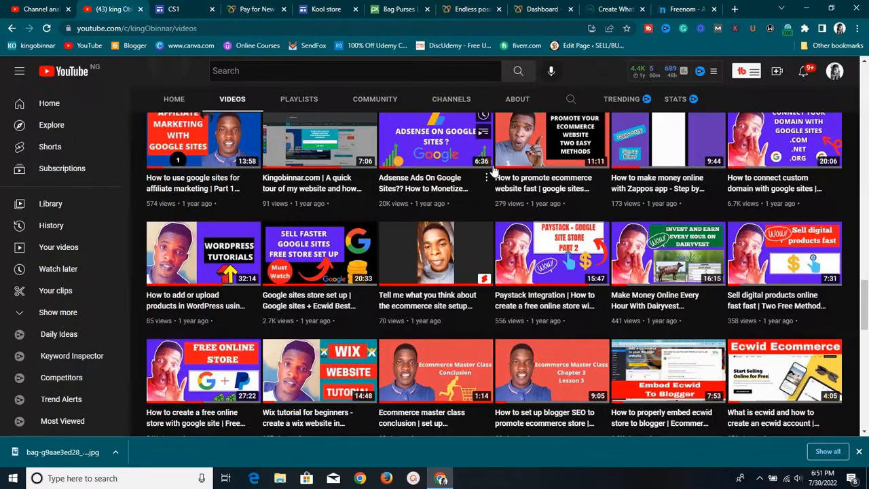
pyautogui.scroll(-1, 491, 170)
pyautogui.scroll(1, 512, 187)
pyautogui.scroll(1, 513, 187)
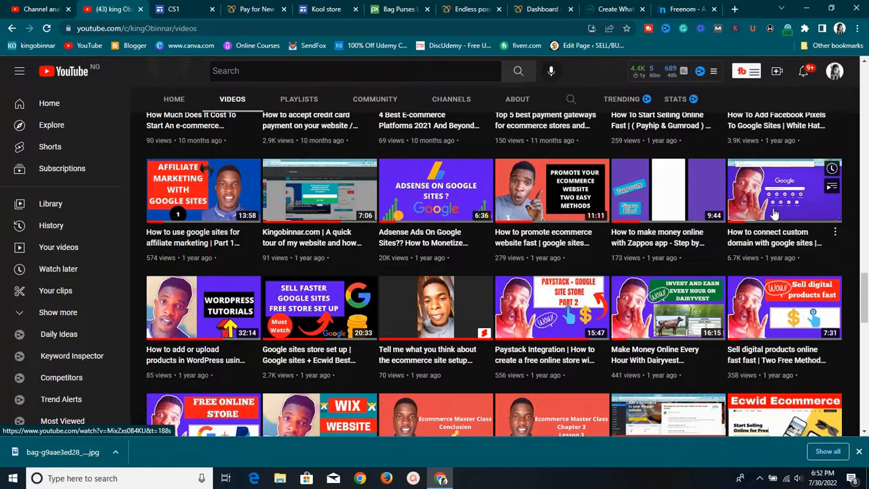
pyautogui.scroll(2, 774, 214)
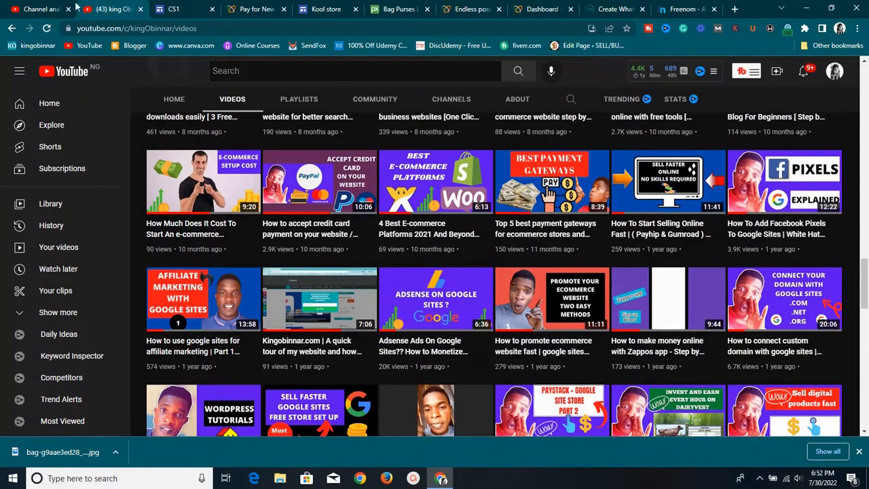
pyautogui.click(170, 18)
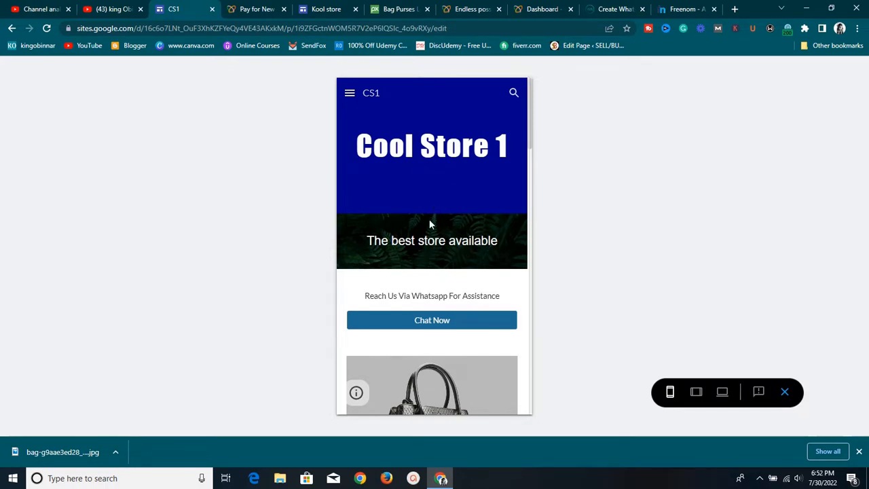
# Scroll the mobile preview, view Cool Store 1 at large-screen size, then return to YouTube
pyautogui.scroll(-8, 430, 224)
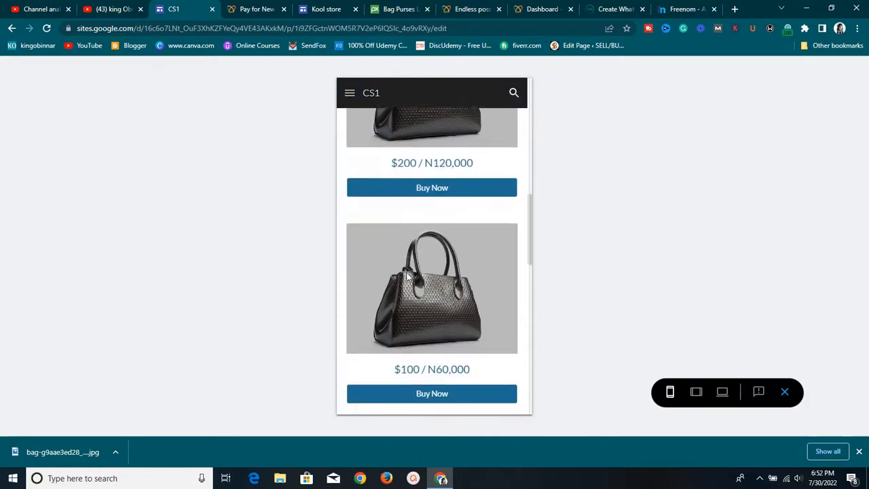
pyautogui.scroll(-2, 407, 275)
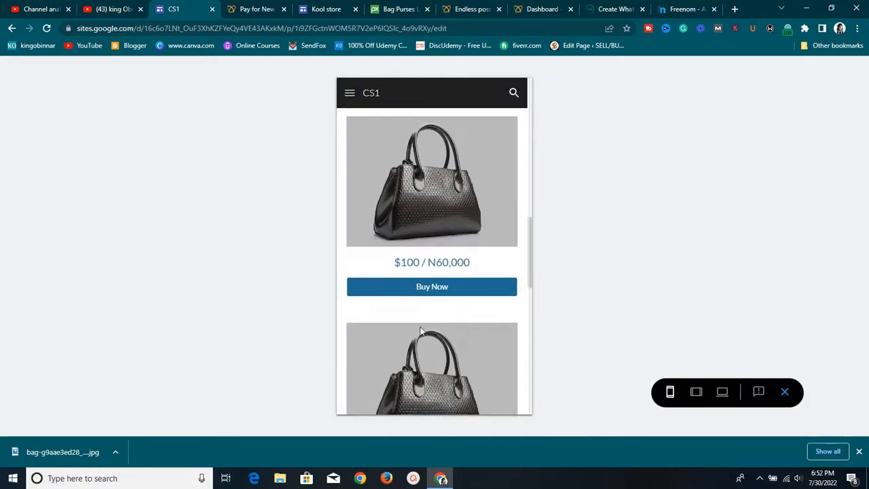
pyautogui.click(723, 393)
pyautogui.scroll(-1, 534, 389)
pyautogui.scroll(2, 522, 343)
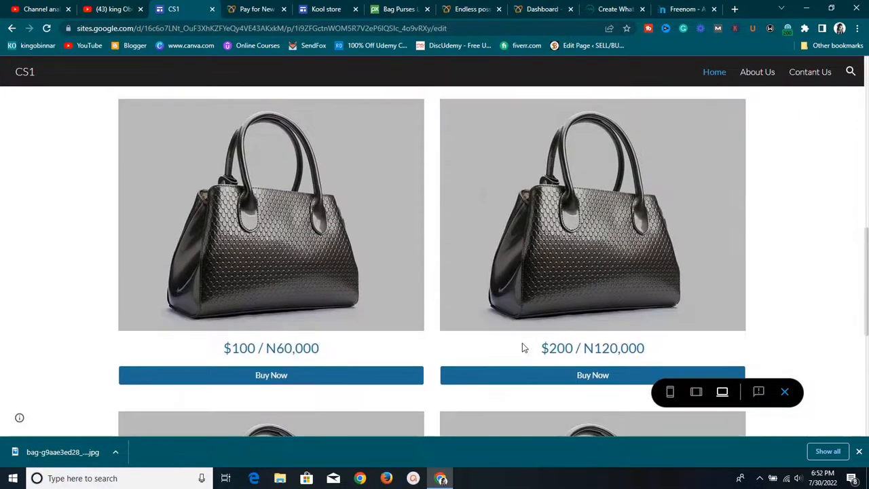
pyautogui.scroll(-3, 521, 135)
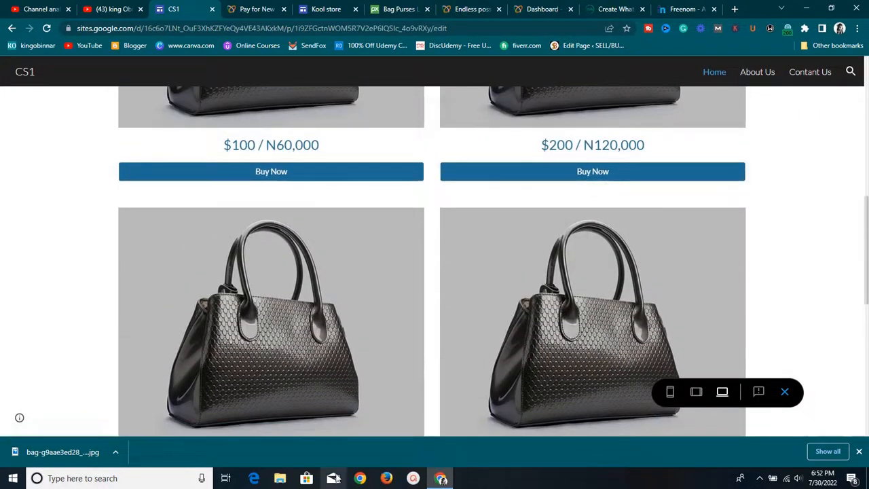
pyautogui.scroll(8, 427, 396)
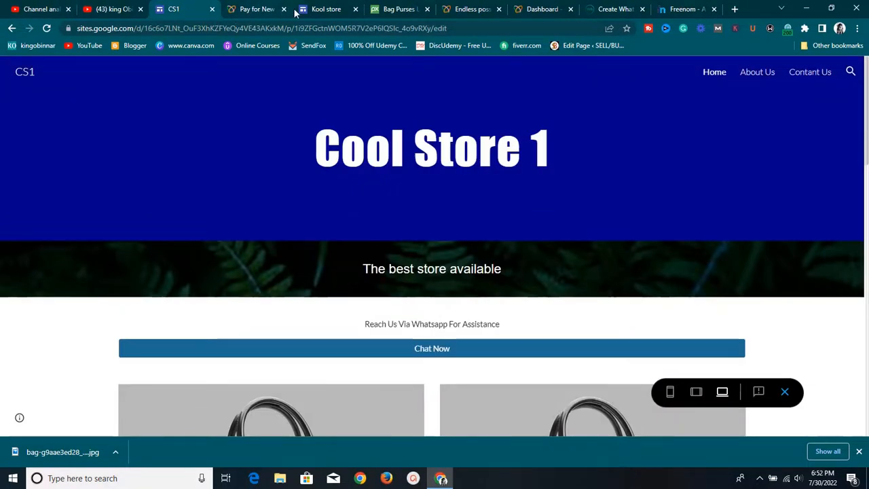
pyautogui.click(119, 8)
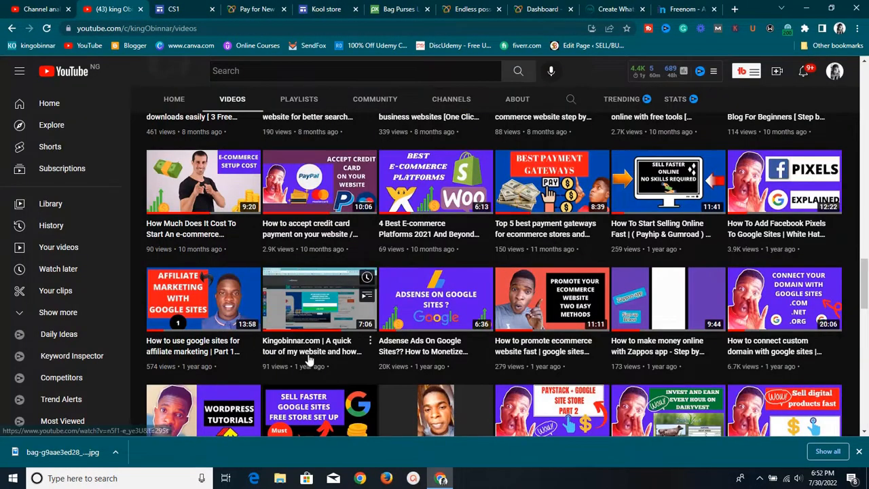
pyautogui.scroll(-3, 309, 360)
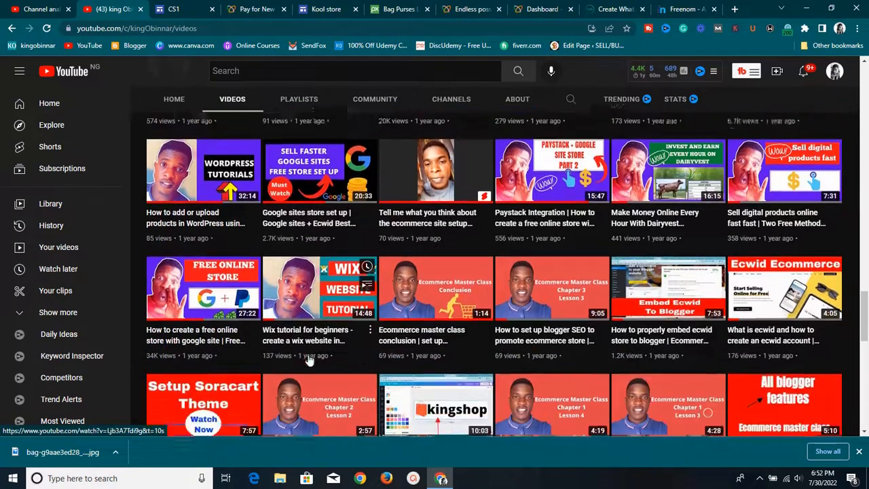
pyautogui.scroll(-2, 309, 360)
pyautogui.scroll(5, 309, 357)
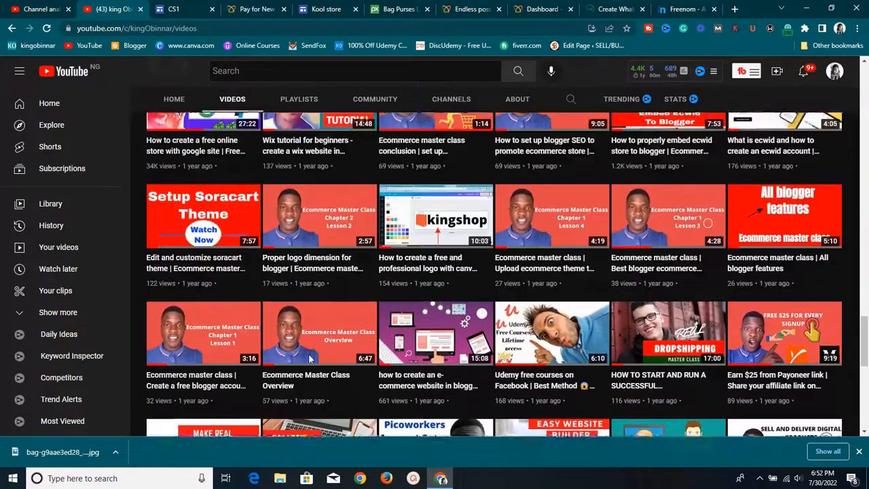
pyautogui.scroll(1, 309, 302)
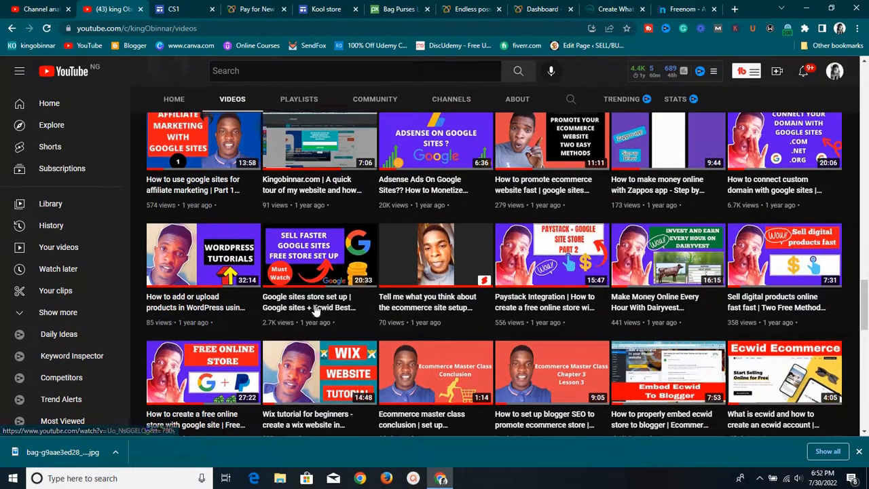
pyautogui.scroll(4, 319, 316)
pyautogui.scroll(10, 342, 324)
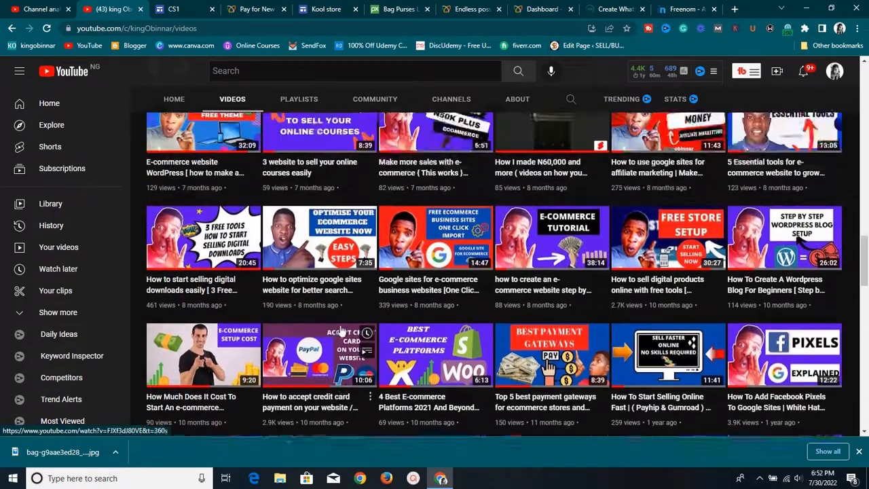
pyautogui.scroll(10, 342, 330)
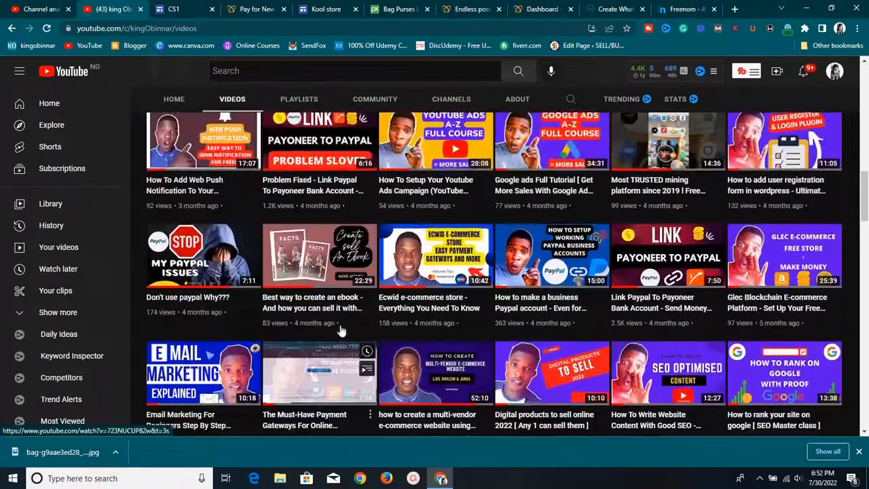
pyautogui.scroll(8, 342, 330)
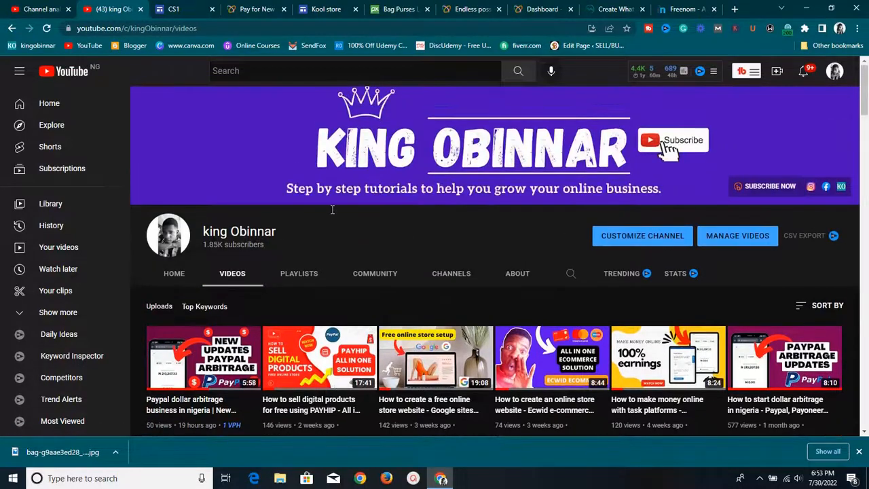
# Scroll through the Cool Store 1 desktop preview's bags, prices and buttons, then back to top
pyautogui.click(170, 7)
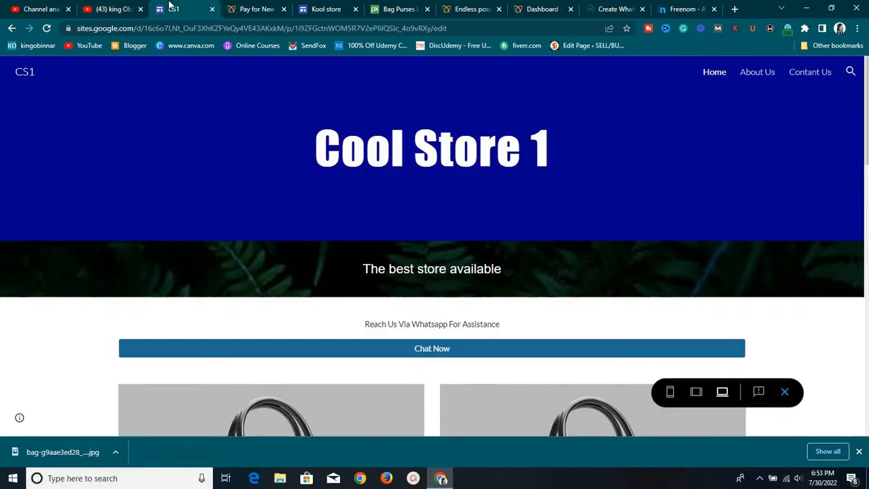
pyautogui.scroll(-5, 256, 204)
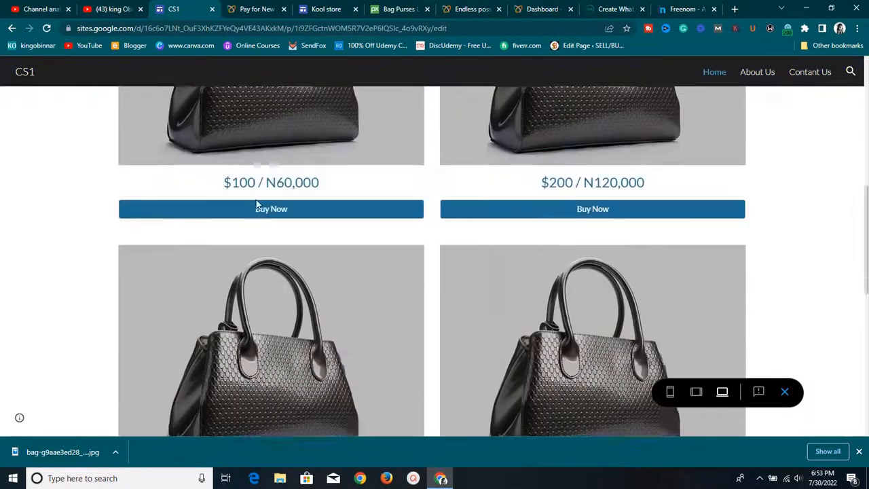
pyautogui.scroll(-5, 254, 195)
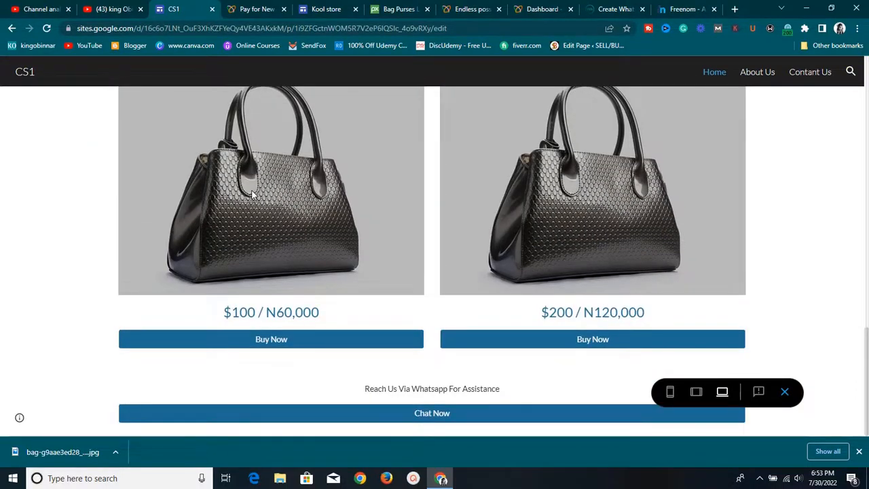
pyautogui.scroll(10, 251, 195)
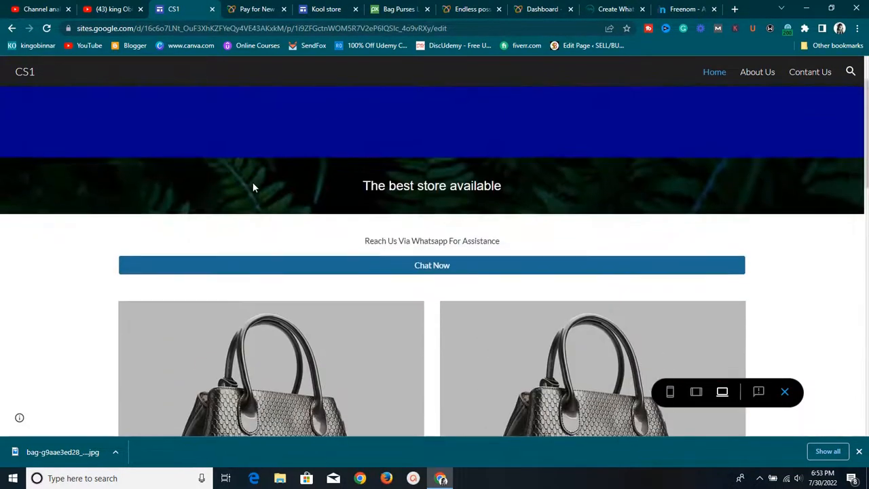
pyautogui.scroll(2, 250, 188)
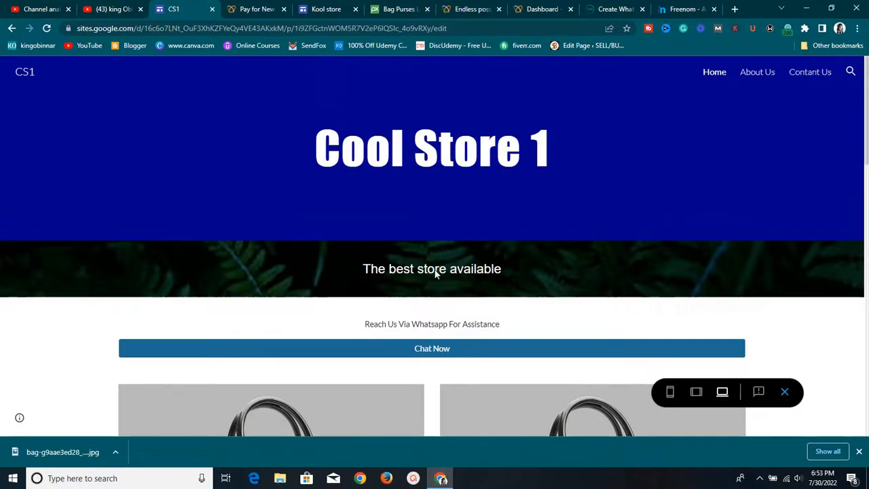
# Bring up the screen recorder's controls from the system tray and move them aside
pyautogui.click(758, 476)
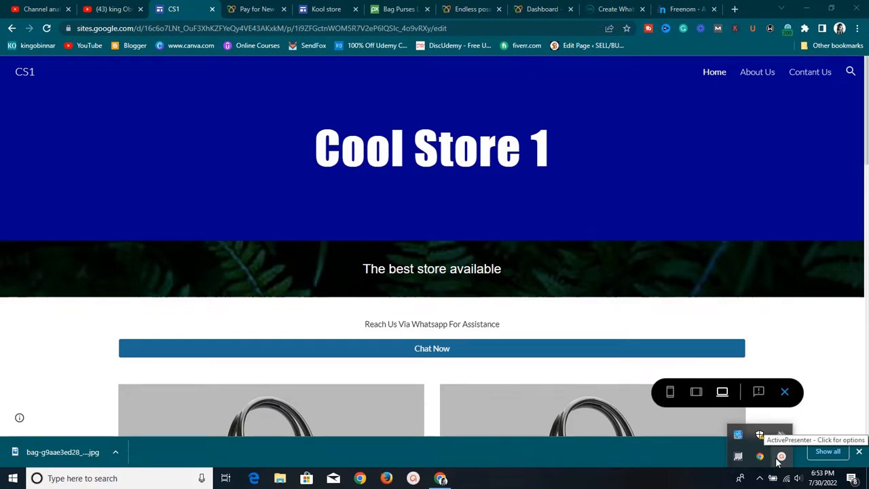
pyautogui.click(779, 457)
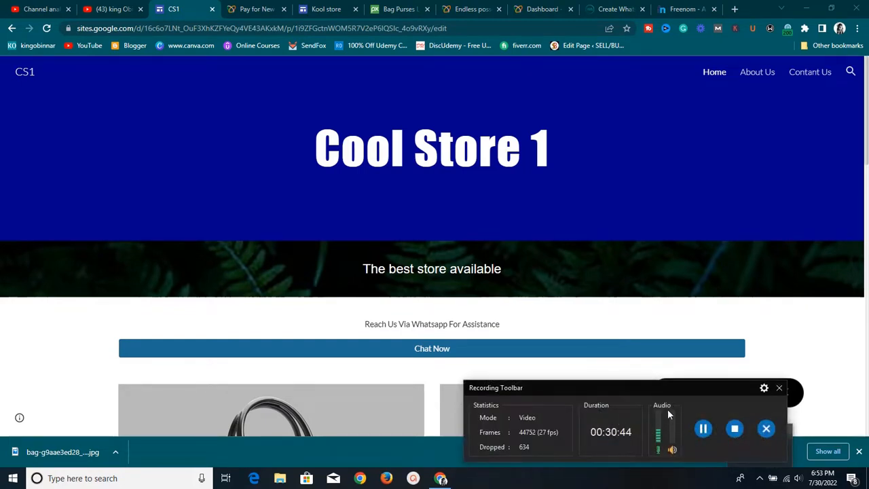
pyautogui.moveTo(659, 389); pyautogui.dragTo(665, 408)
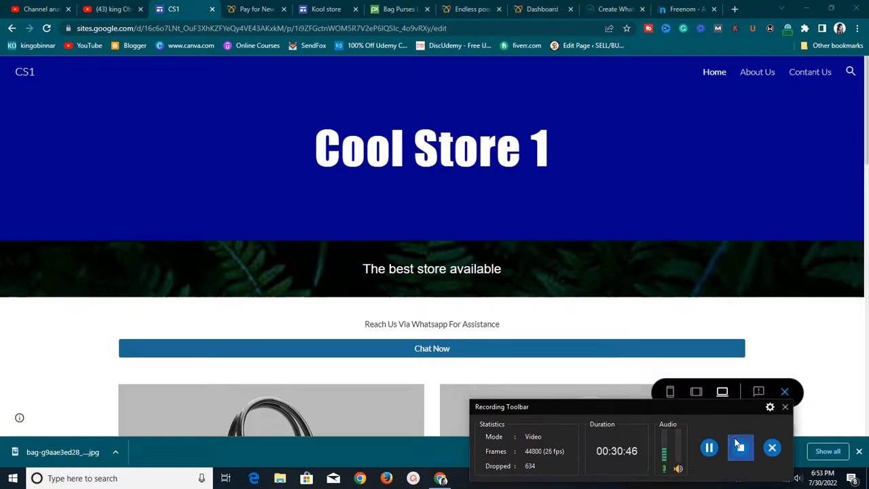